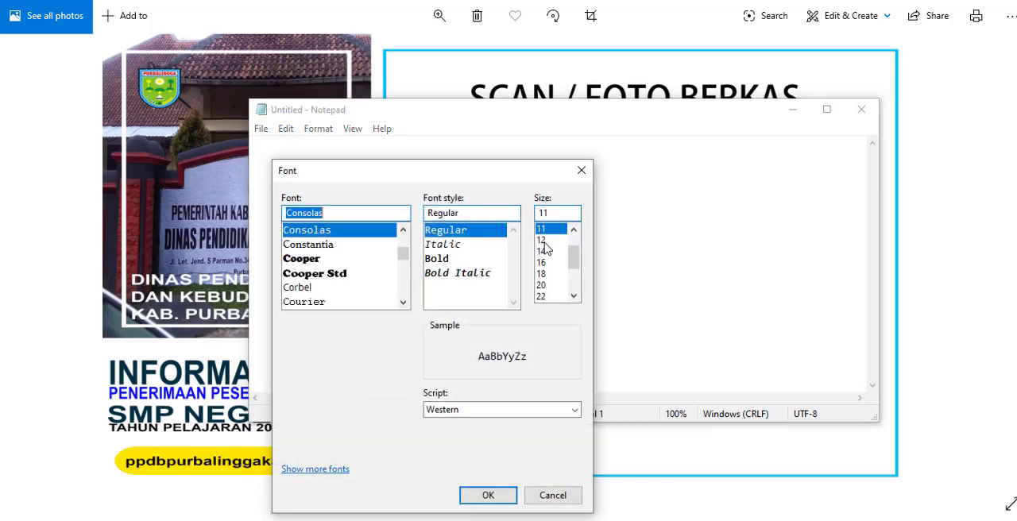
Step: Set the font size to 18 and write the first list entry, "1. Ijazah SD / MI"
click(544, 274)
click(487, 494)
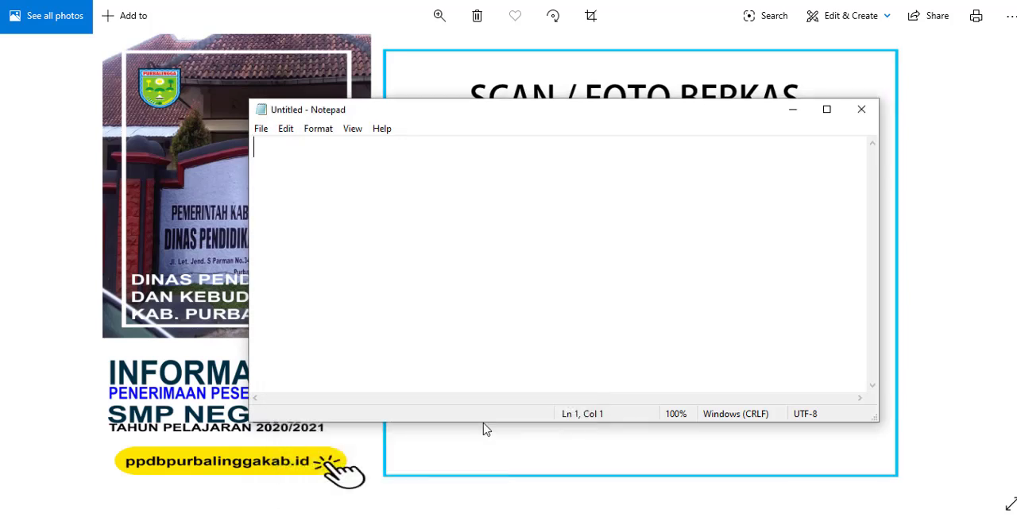
text(1. )
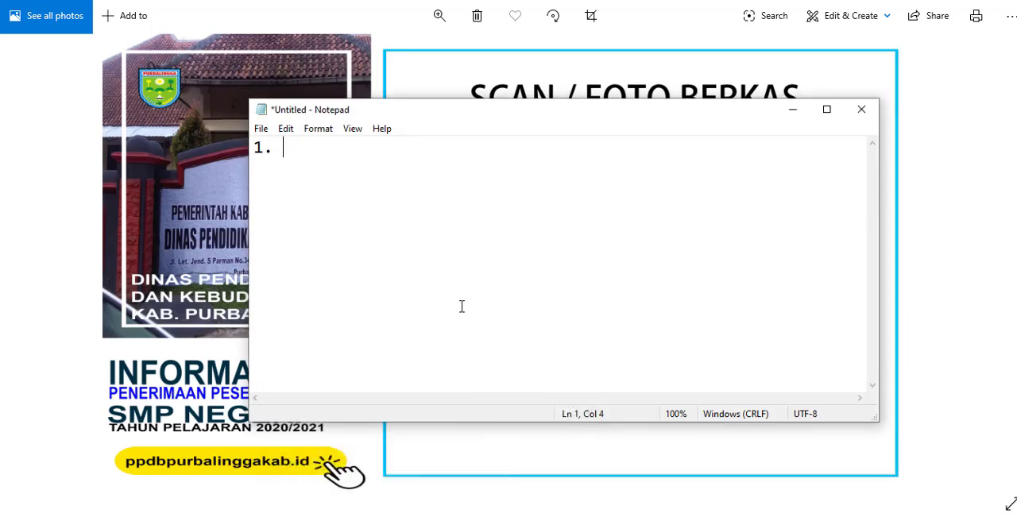
text(Ijazah)
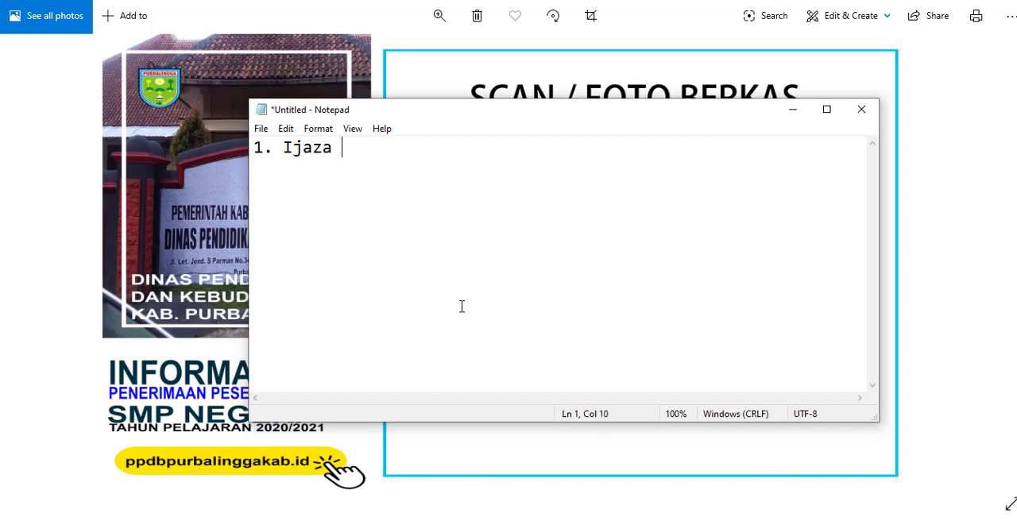
key(BackSpace)
text(h SD / MI)
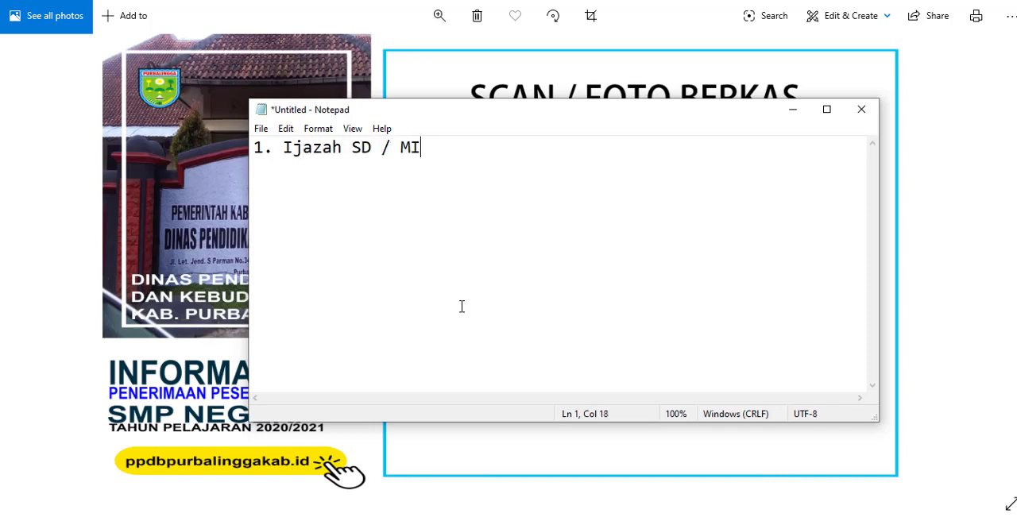
Step: Add the second list entry on a new line: "2. SKL ( Surat Keterangan Lulus )"
key(Return)
text(2. SKL ( Surat Kete)
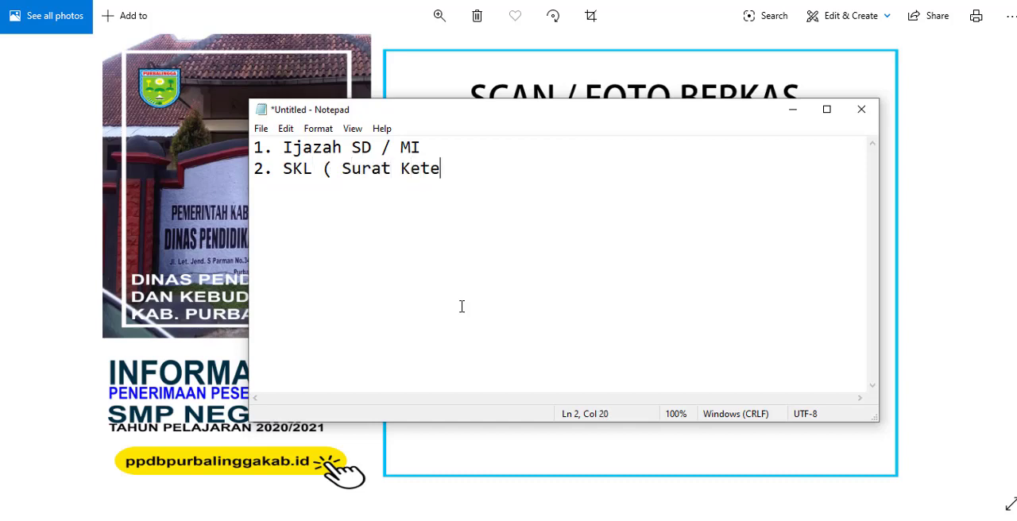
text(rangan L)
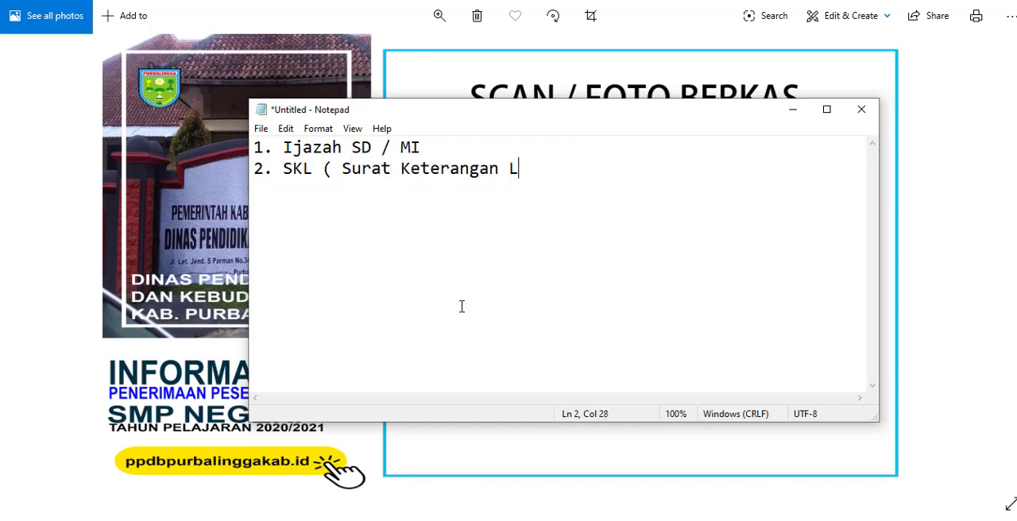
text(ulus ))
Step: Add the third list entry: "3. Surat Keterangan Rerata NIlai raport selama 5 smstr"
text(3. )
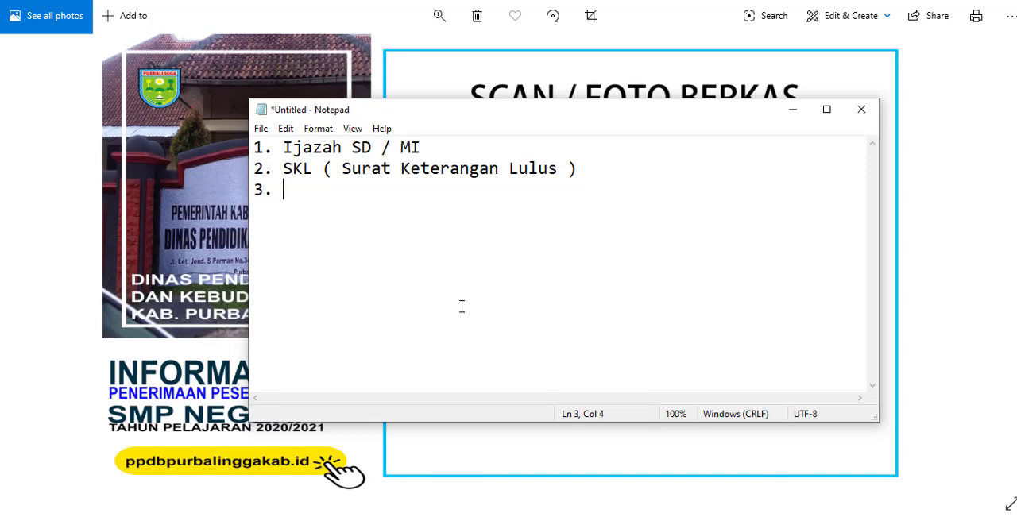
text(Surat Ketera)
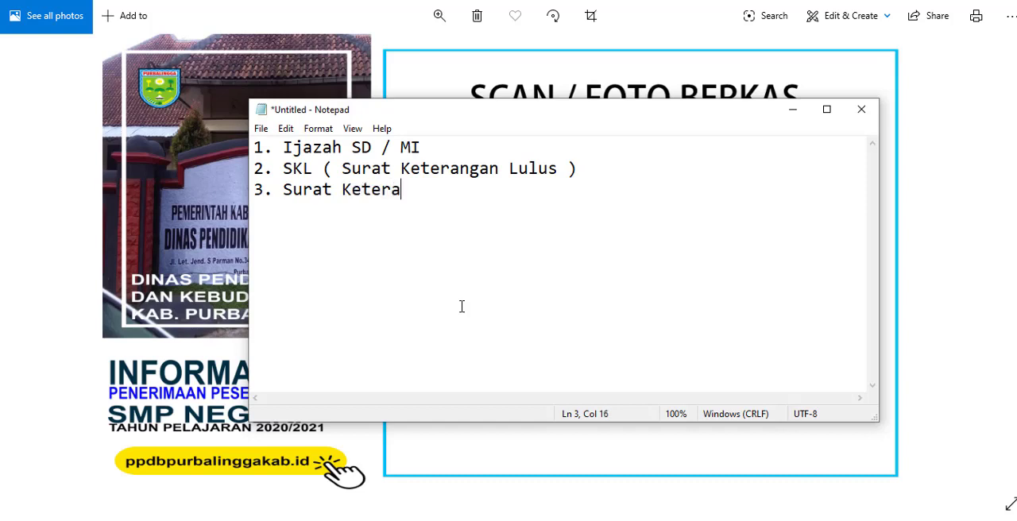
text(ngan Rera)
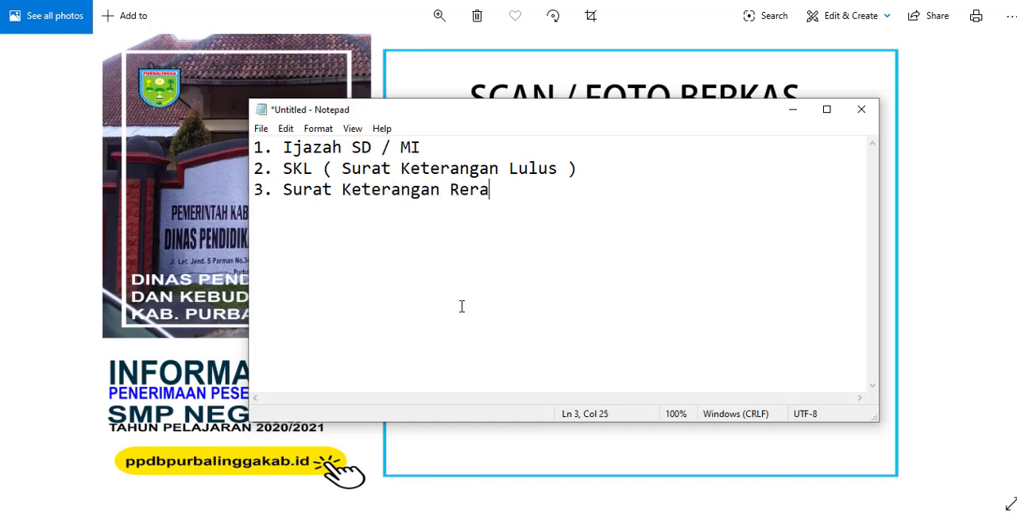
text(ta NIlai)
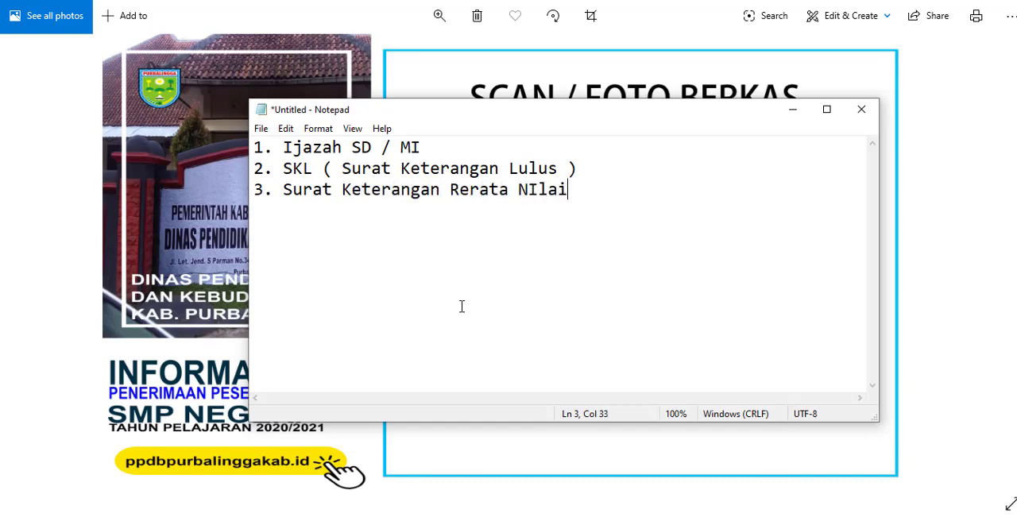
text( raport sel)
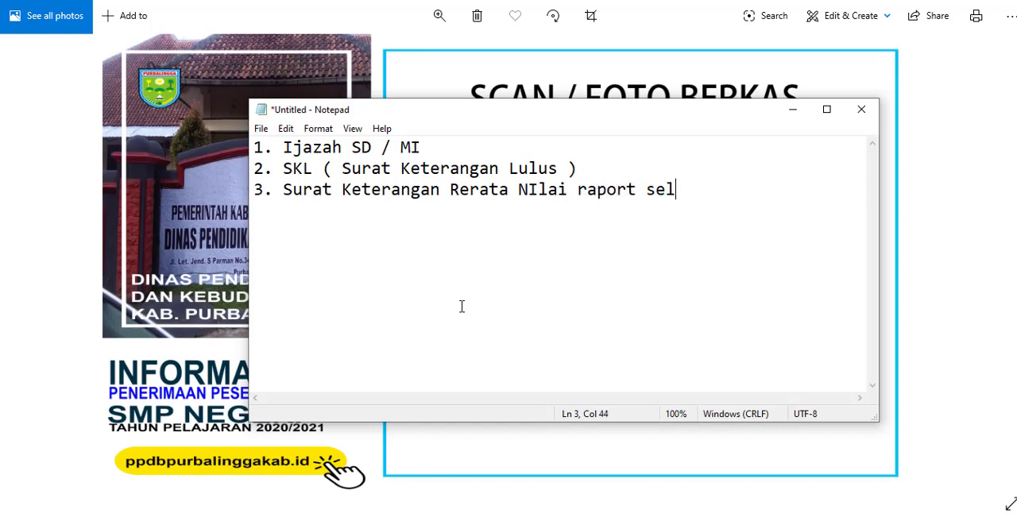
text(ama 5 s)
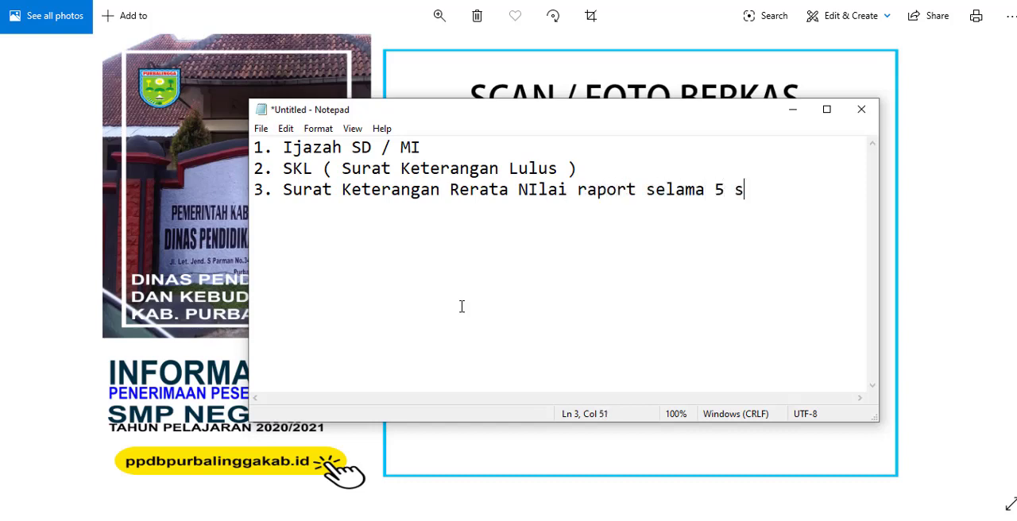
text(mstr)
Step: Add the indented subject line "(IPA, MTK, B.INDO)" beneath the third list entry
key(Return)
text((IPA, )
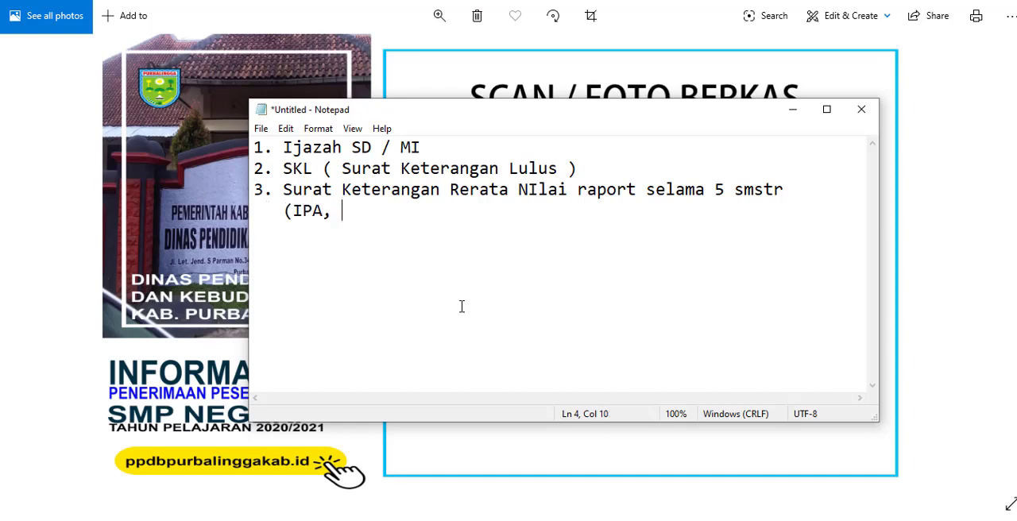
text(MTK, B.INDO))
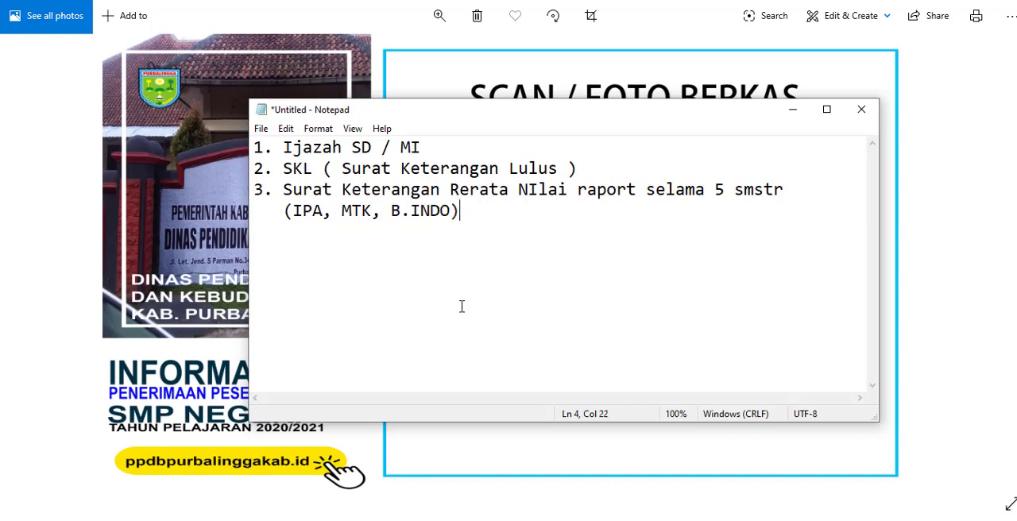
Step: Add the fourth list entry on a new line: "4. Kartu keluarga"
key(Return)
text(4.)
text(Kartu k)
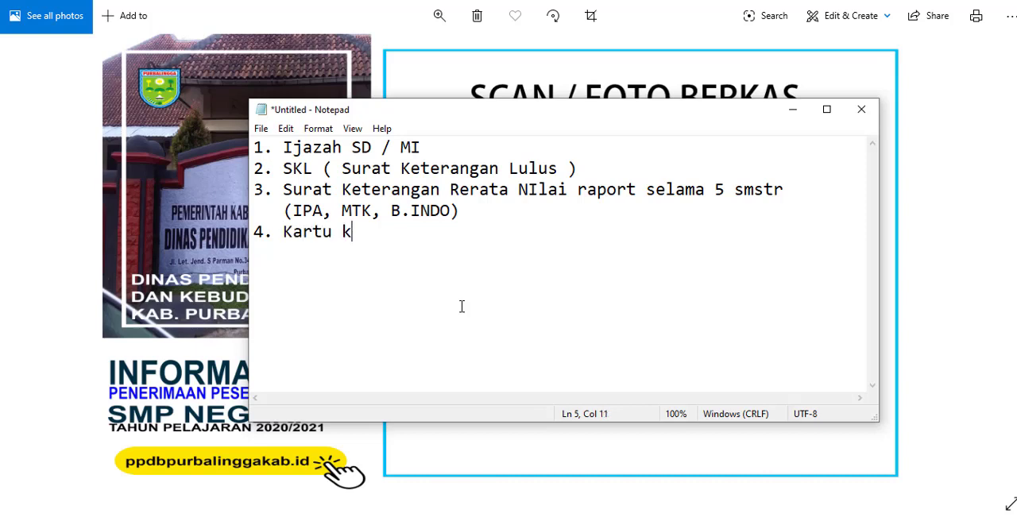
text(eluarga)
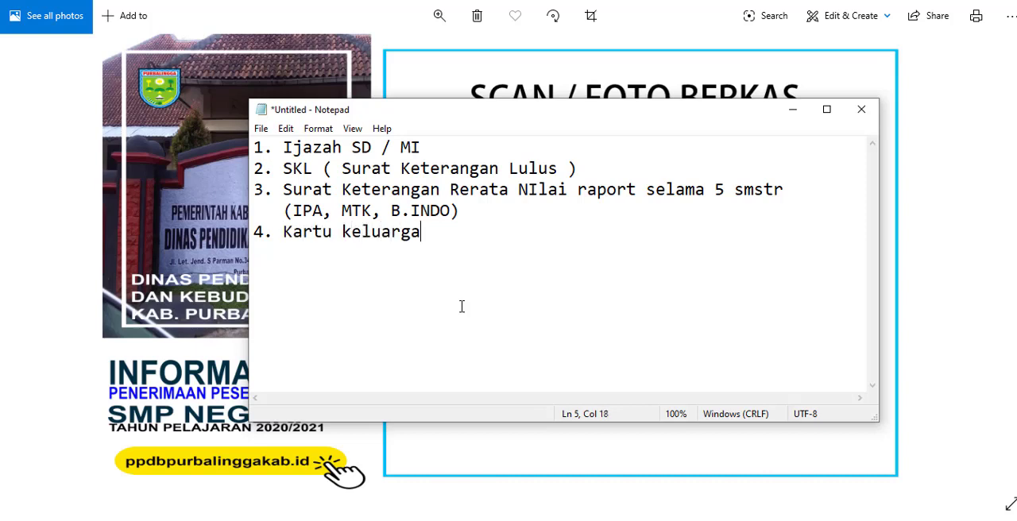
Step: Add the fifth list entry on a new line: "5. Akta Kelahiran / Surat Ket. Kelahiran"
key(Return)
text(5. Akta )
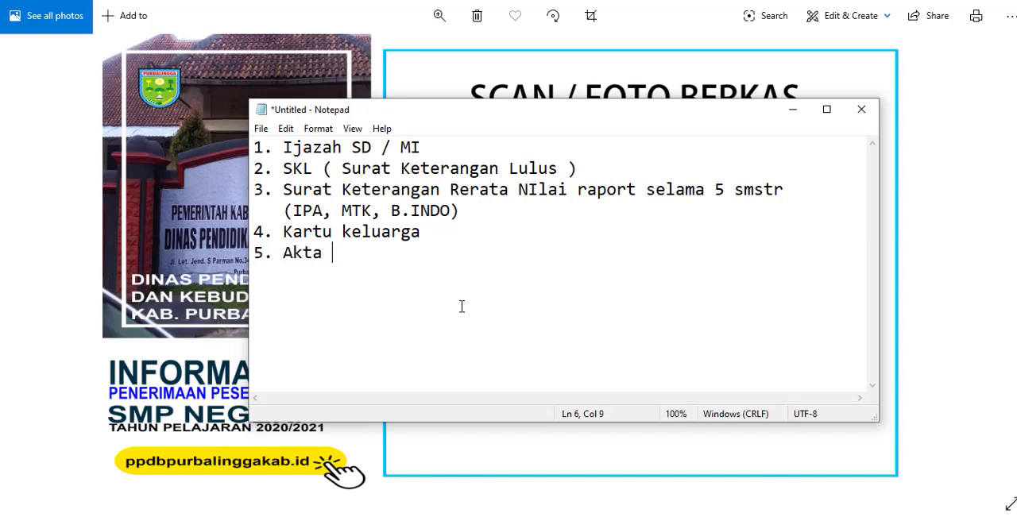
text(Kelah)
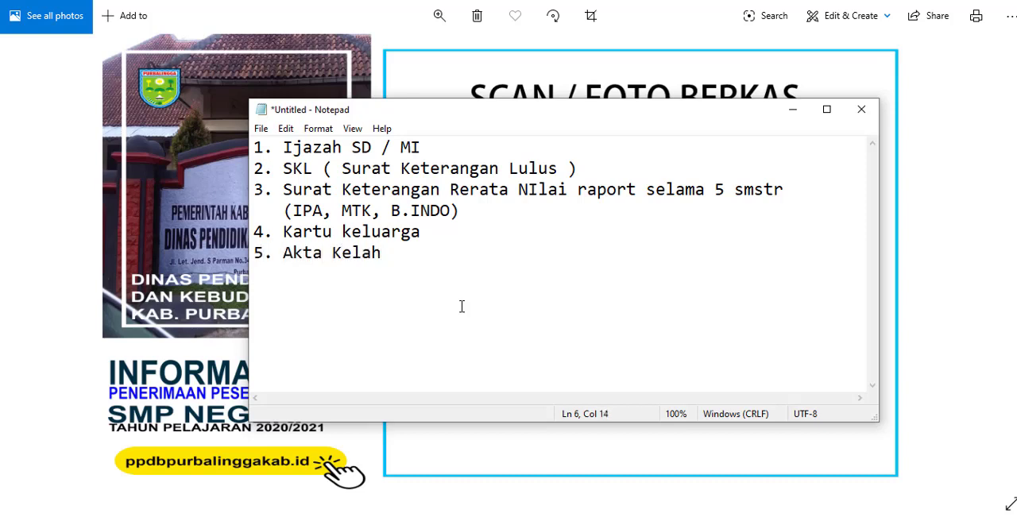
text(iran / Surat)
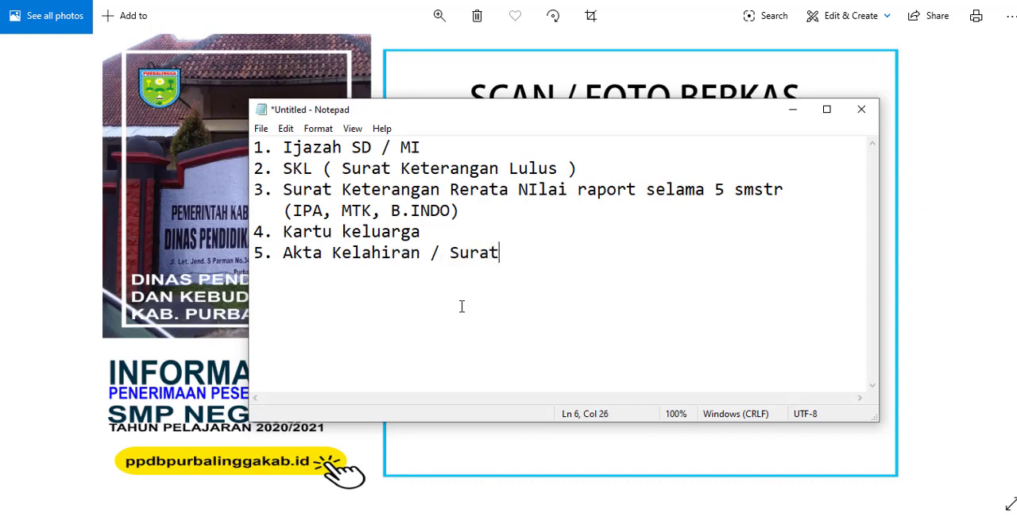
text( Ket. Kelahiran)
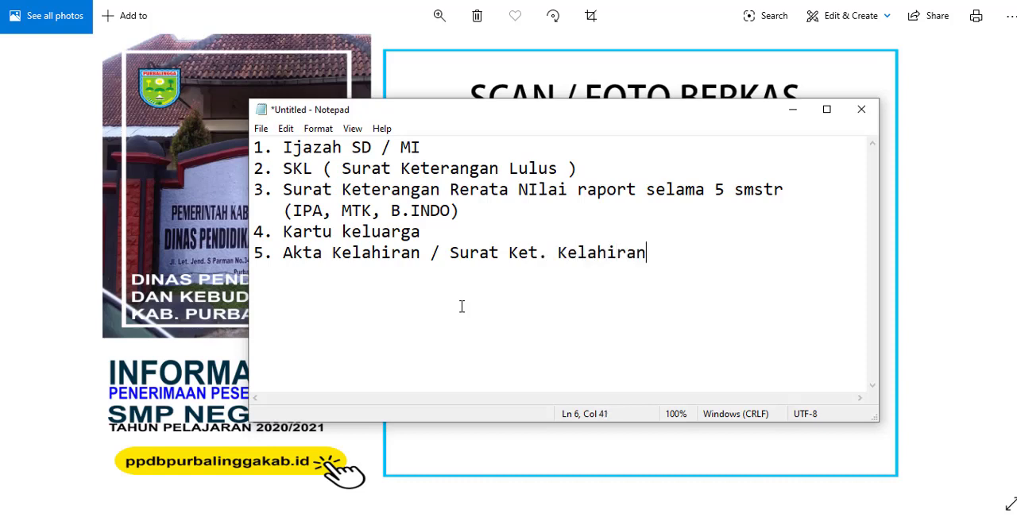
Step: Add the sixth list entry on a new line: "6. Kartu PIP / PKH"
key(Return)
text(6. Kartu )
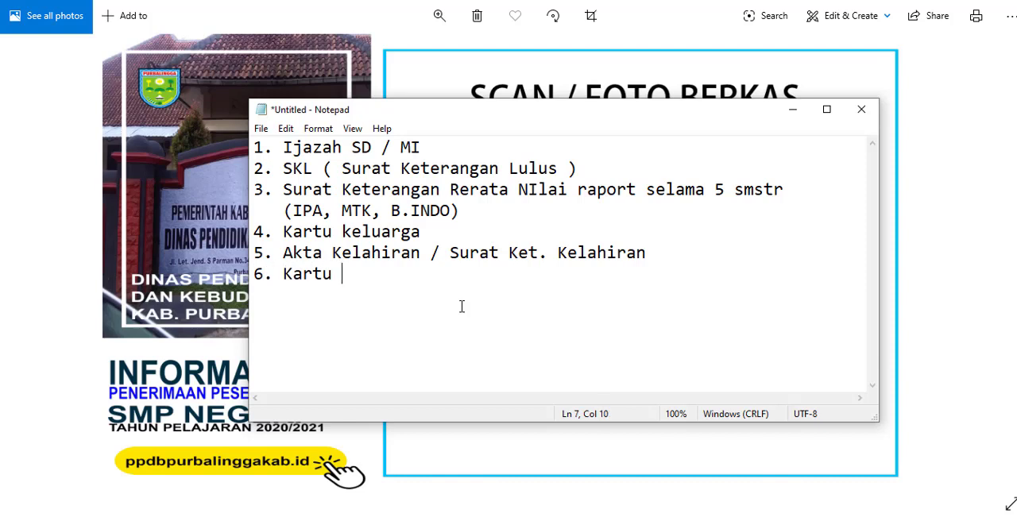
text(PIP / PKH)
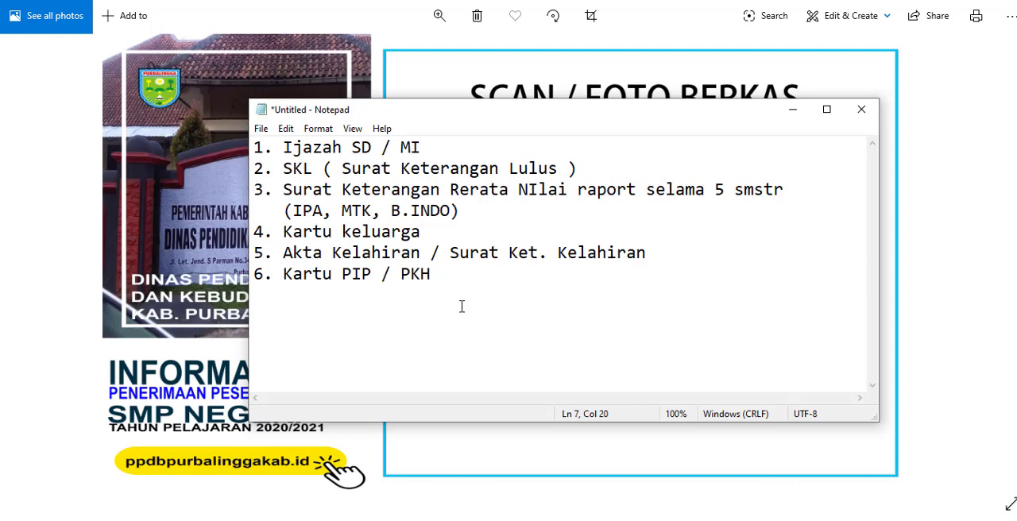
Step: Add the seventh list entry on a new line: "7. Piagam Penghargaan"
key(Return)
text(7. Piagam )
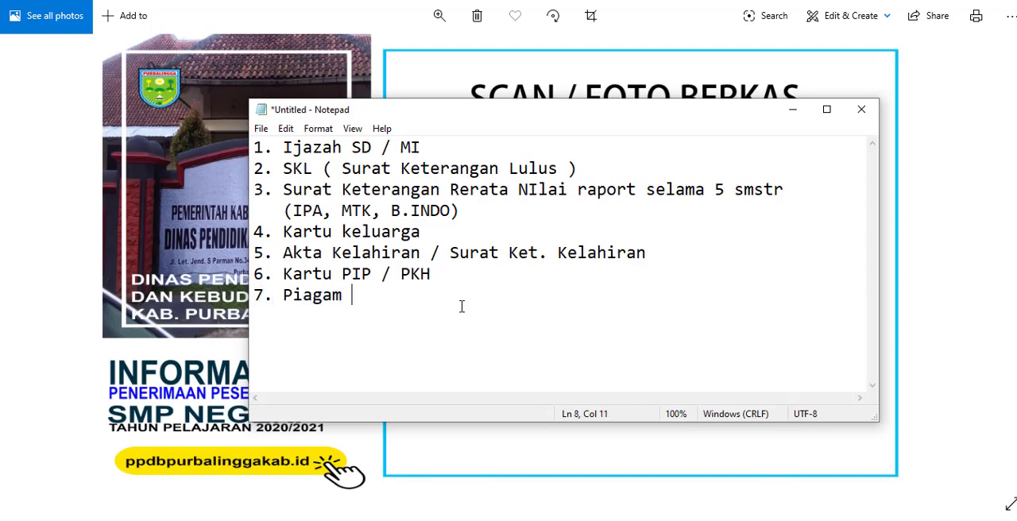
text(Pengha)
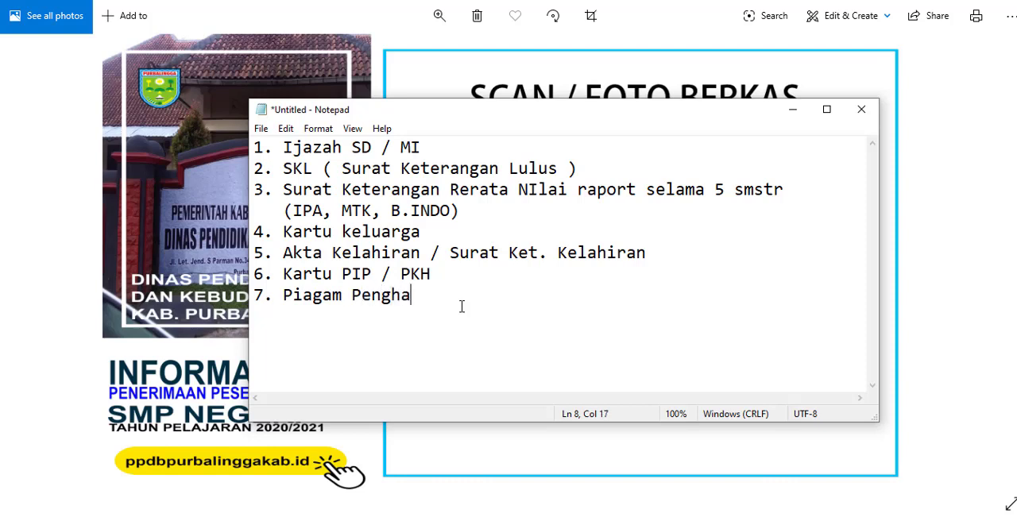
text(rgaan)
Step: Highlight the text of list entries 1, 6 and 7 one after another to point them out
drag(280, 146, 421, 147)
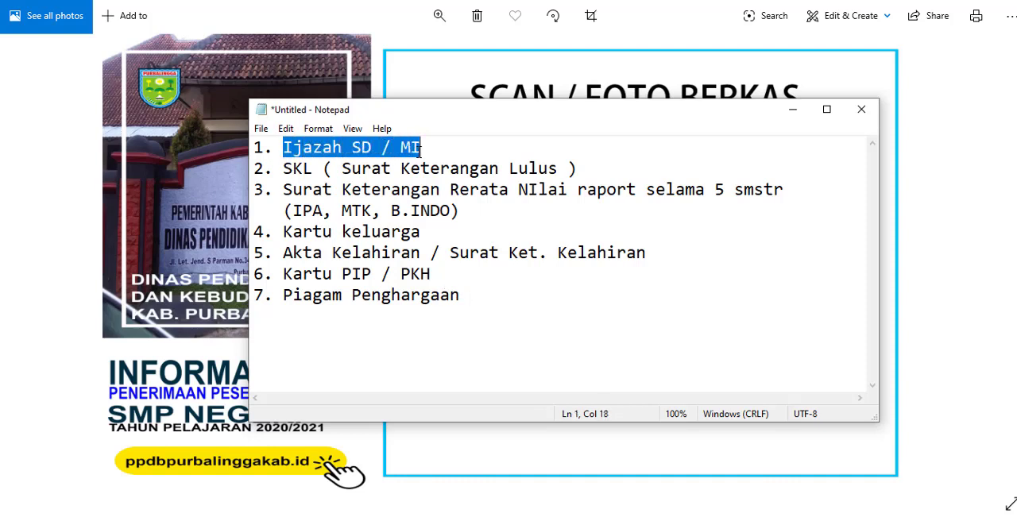
drag(283, 274, 420, 274)
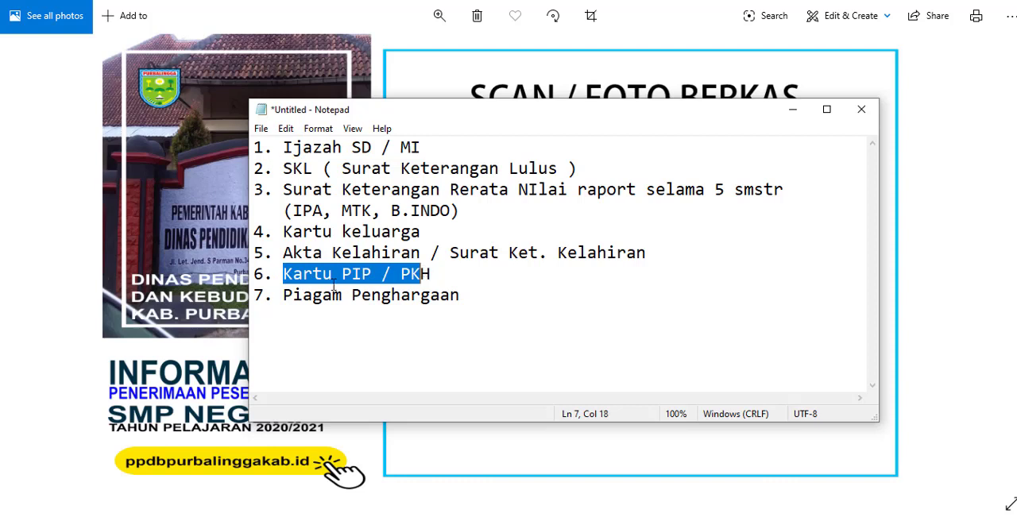
drag(284, 296, 458, 322)
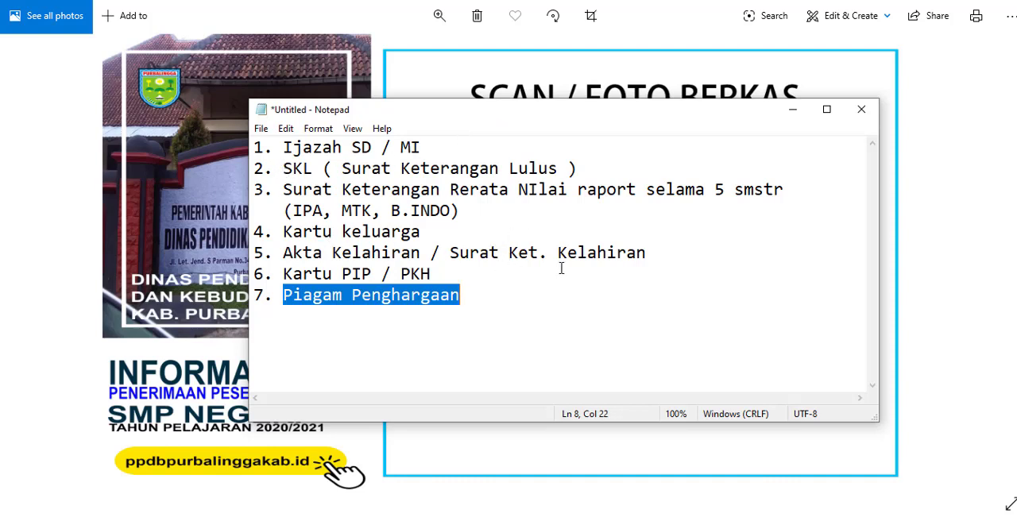
Step: Minimize the Notepad list and switch to the Chrome window showing the PPDB ONLINE Kabupaten Purbalingga site
click(791, 111)
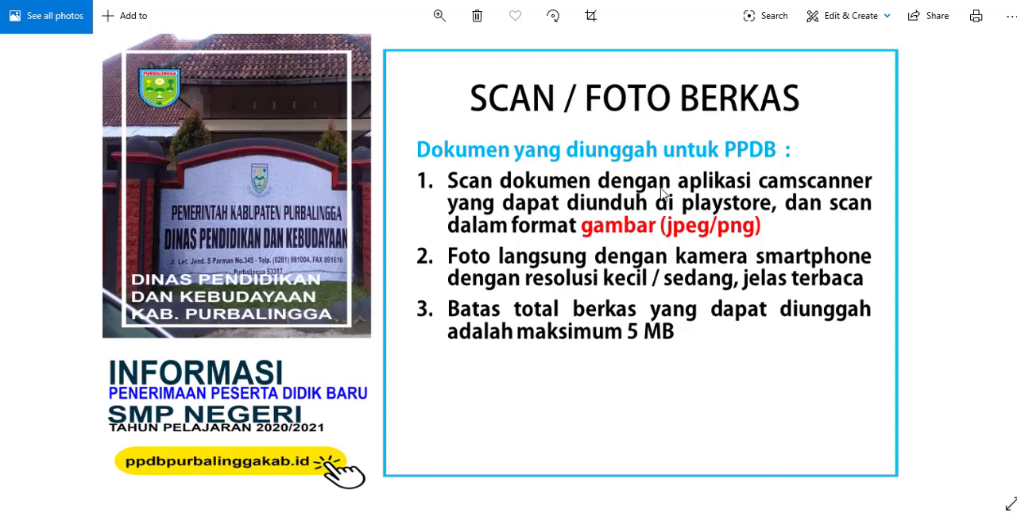
mouse_move(203, 520)
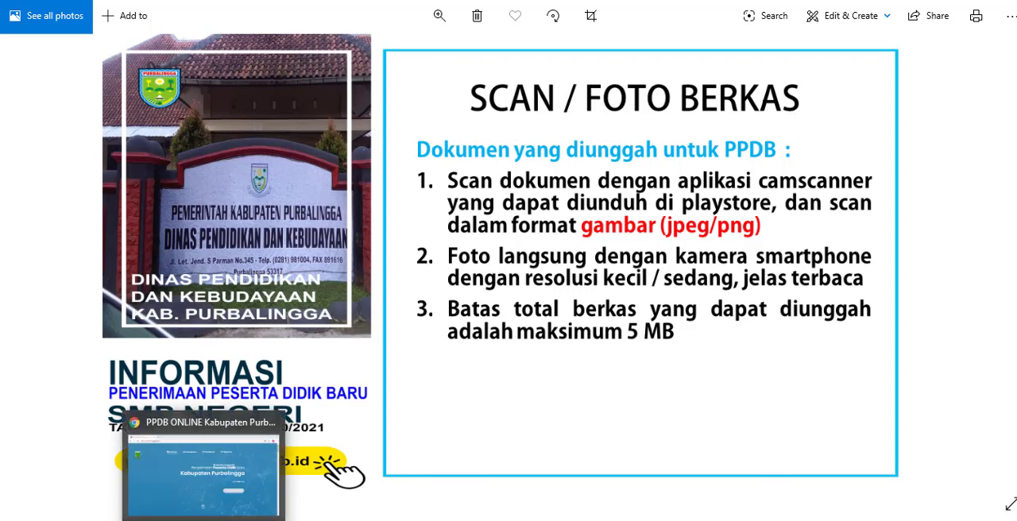
mouse_move(388, 520)
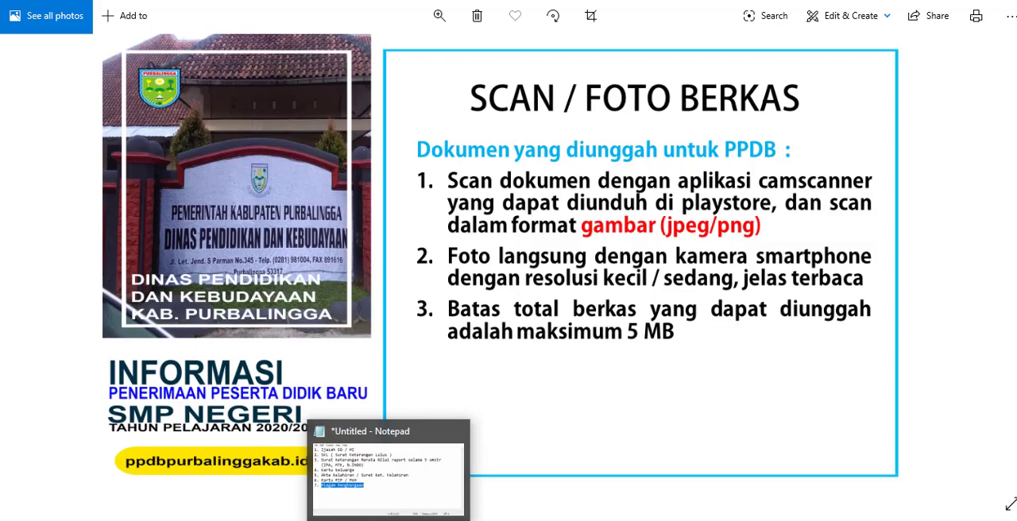
click(341, 465)
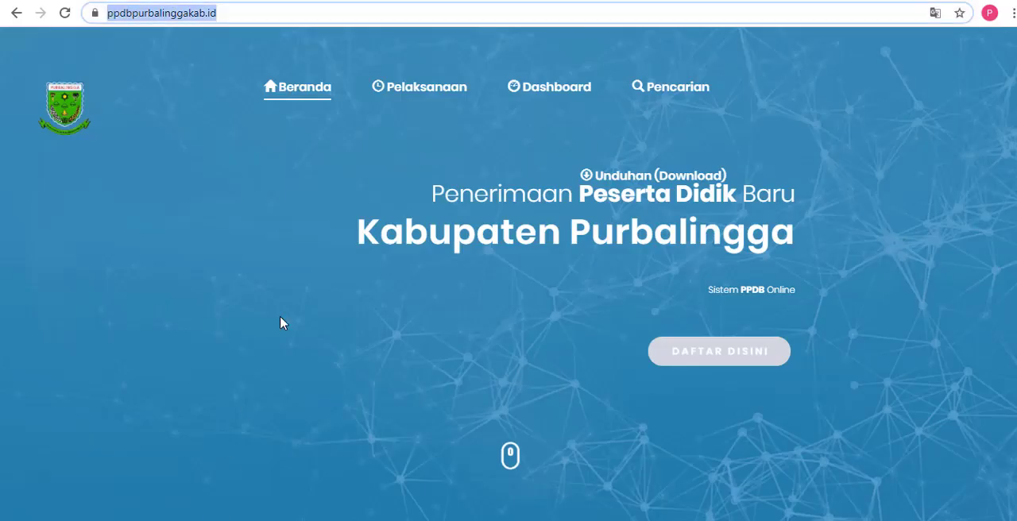
Step: Load the site ppdbpurbalinggakab.id by entering its address again, and select the address
click(259, 19)
drag(268, 18, 105, 8)
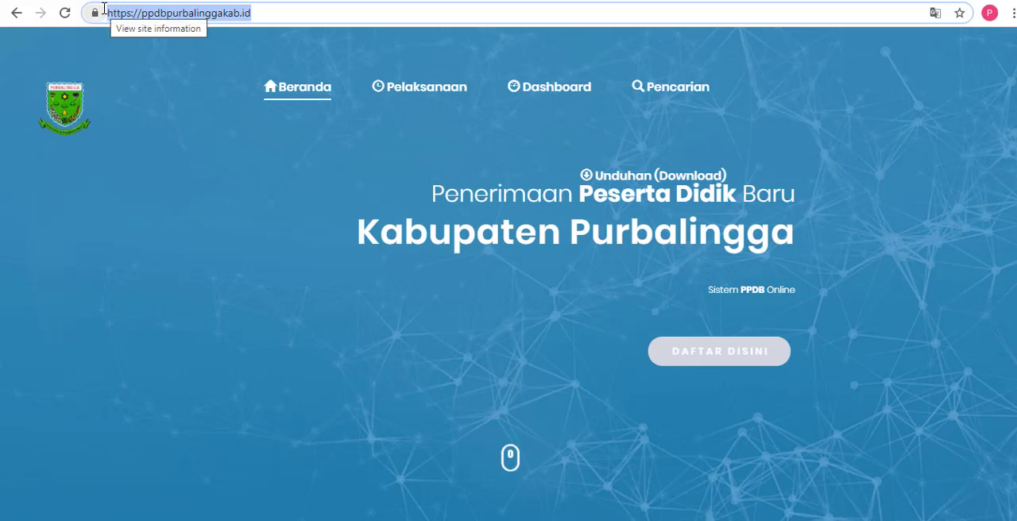
text(ppdb)
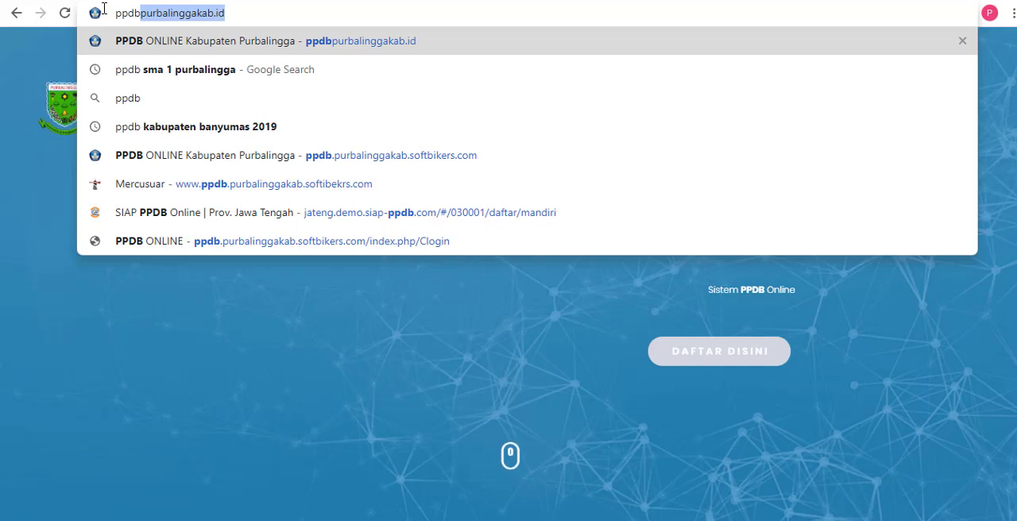
key(Return)
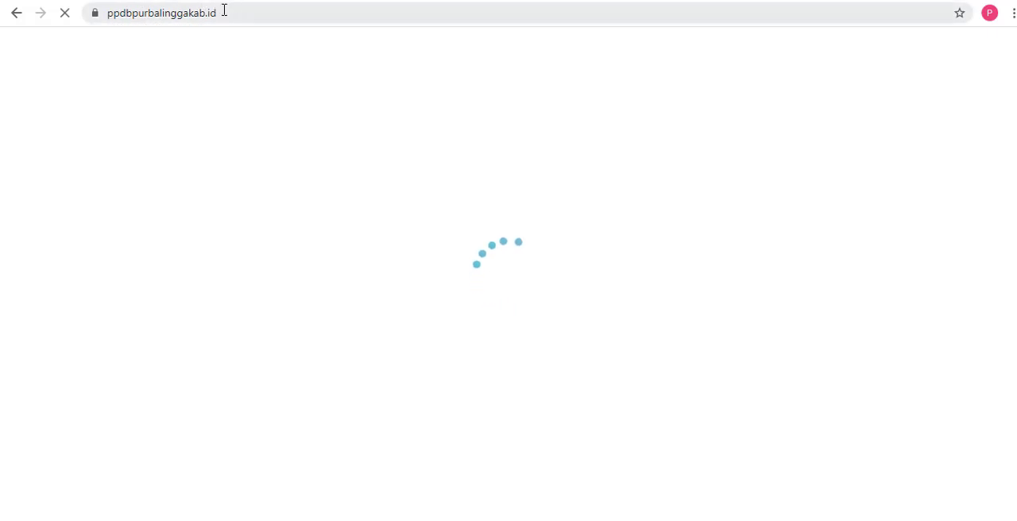
click(257, 12)
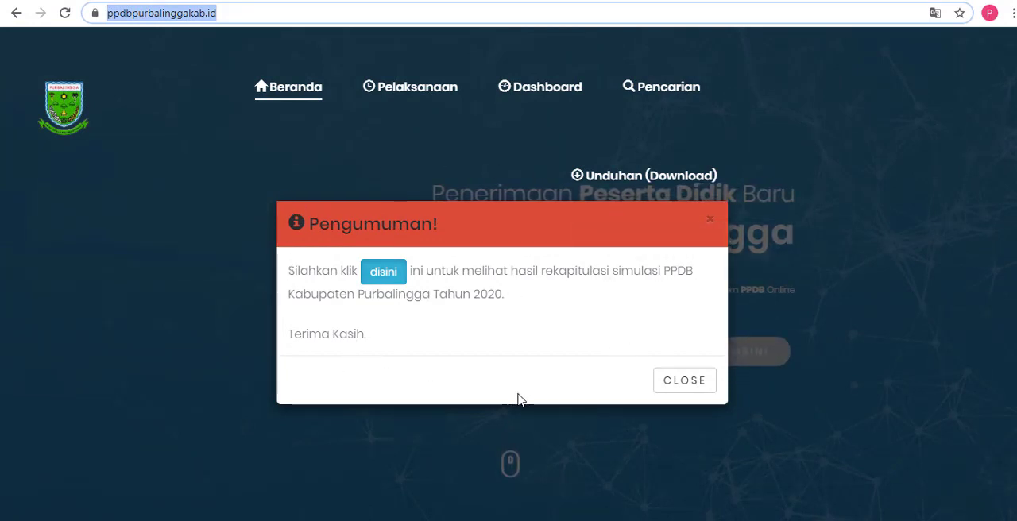
Step: Dismiss the announcement, open the registration login page through Daftar Disini, and highlight its log-in instruction
click(686, 386)
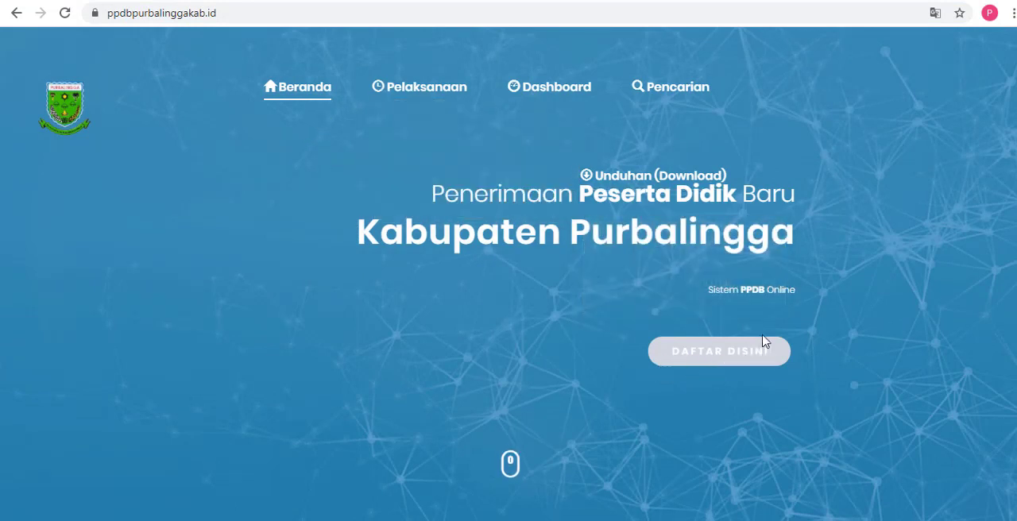
click(720, 360)
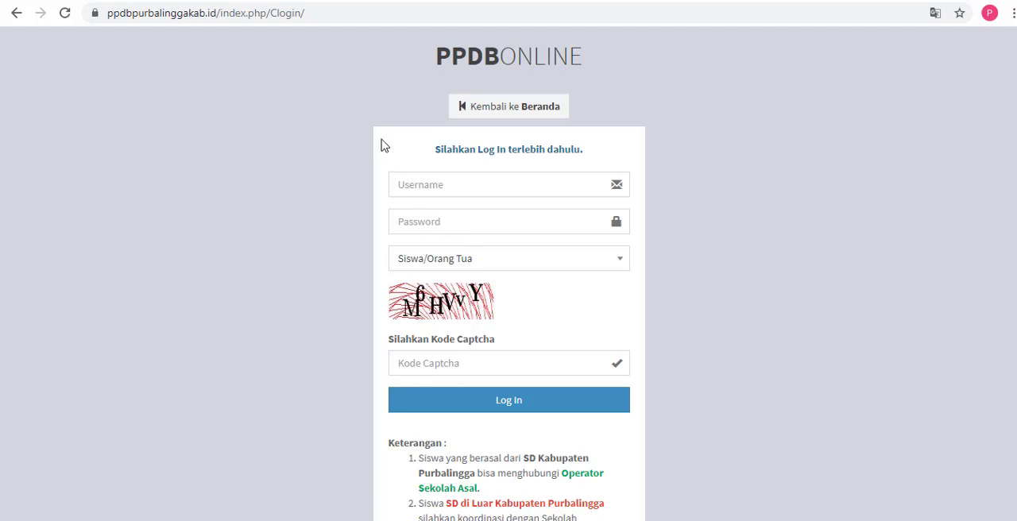
drag(436, 150, 585, 167)
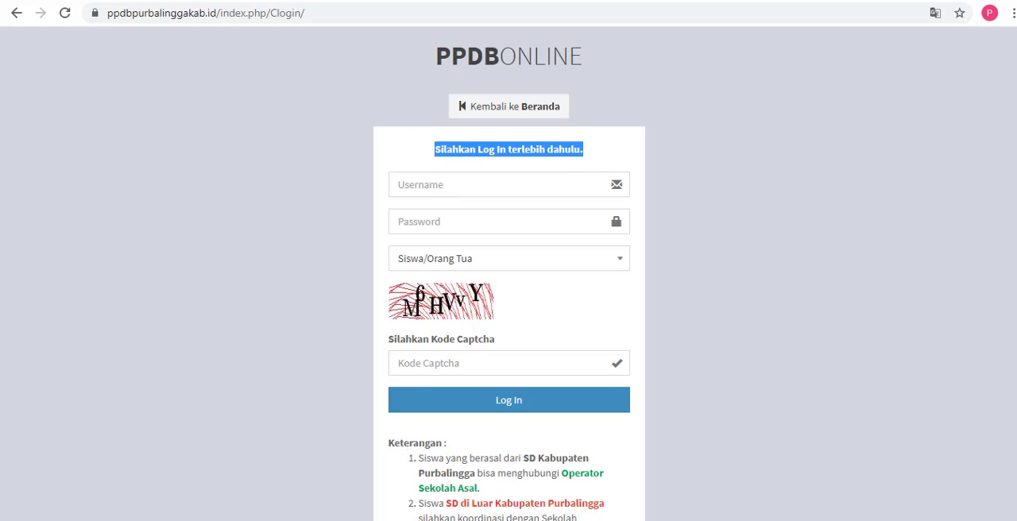
Step: Bring the Notepad window back up and delete the entire document list from it
click(390, 520)
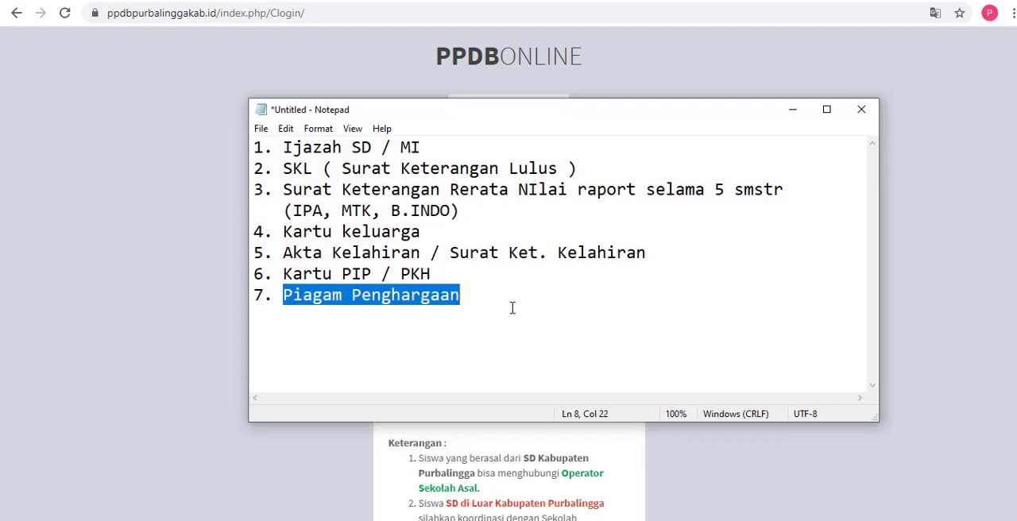
key(BackSpace)
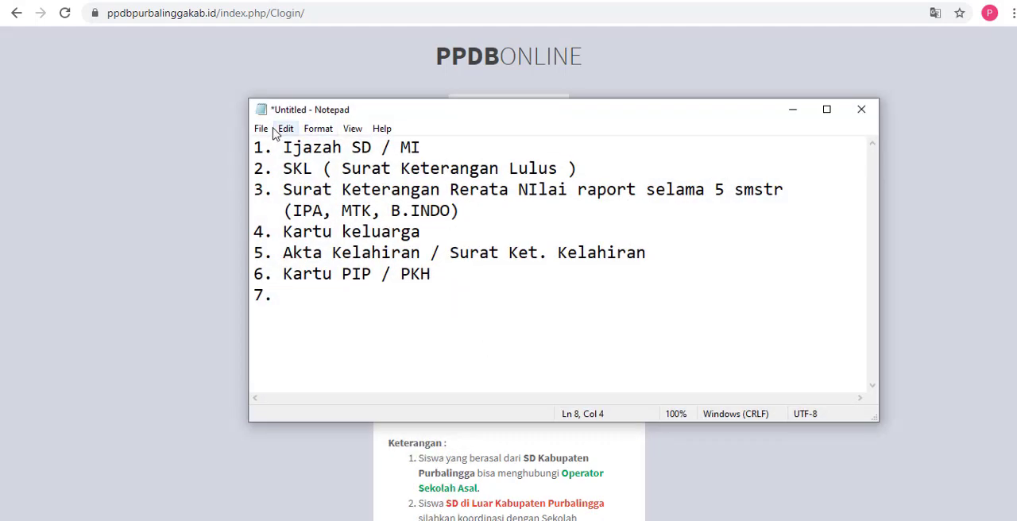
drag(254, 147, 417, 306)
key(BackSpace)
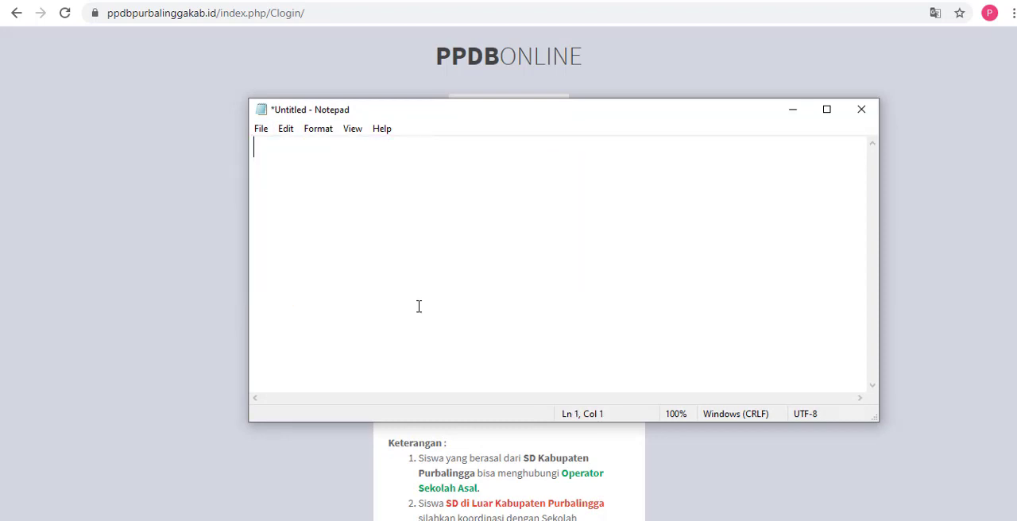
text(Username )
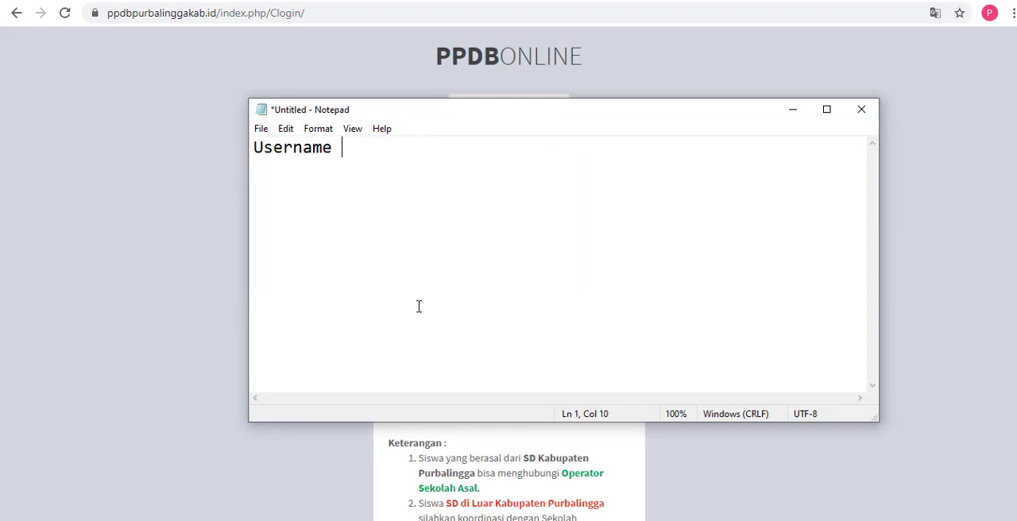
text(: NISN@ppdb)
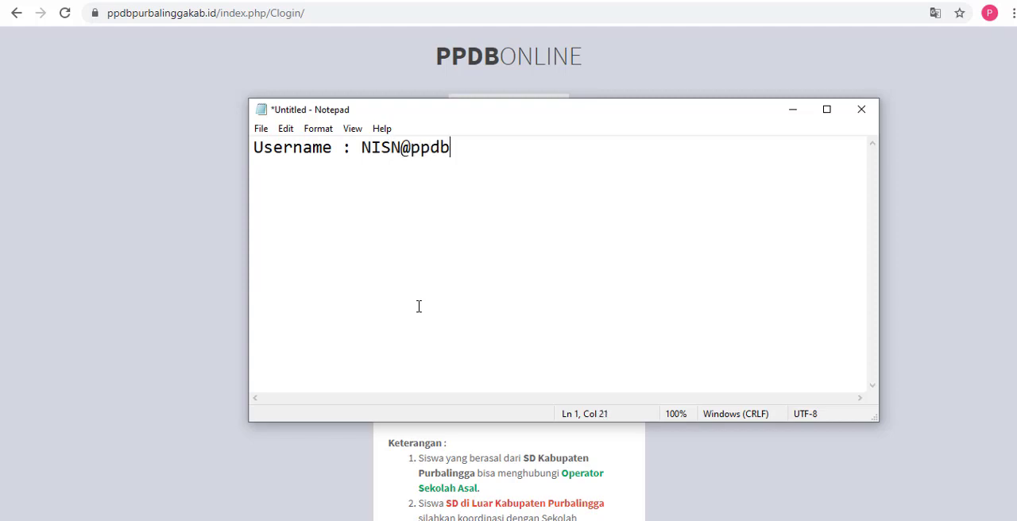
text(.go.id)
key(Return)
key(Tab)
text(01)
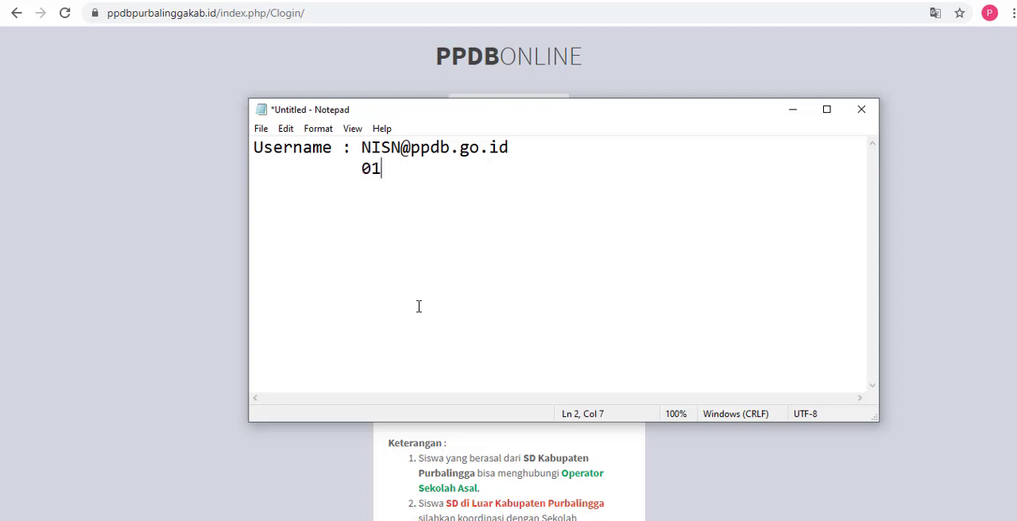
text(234567)
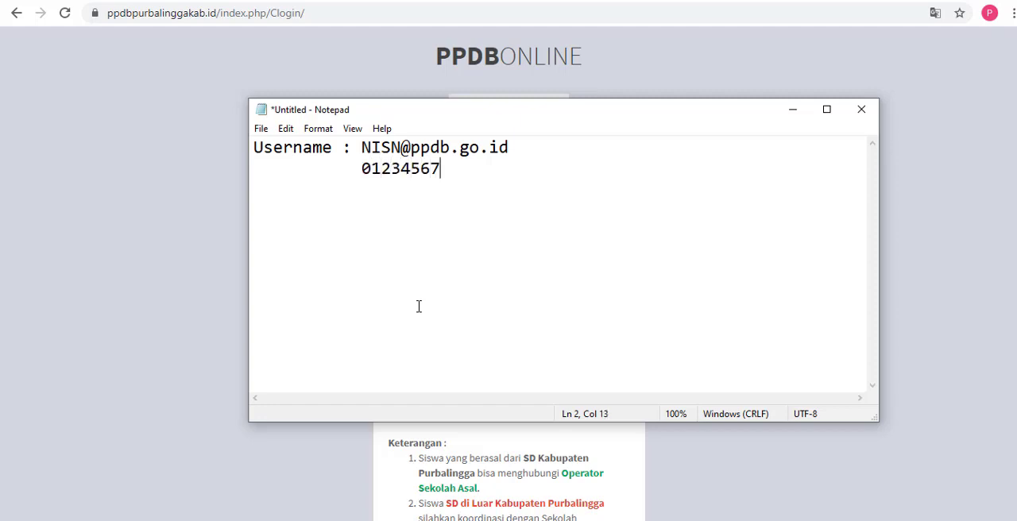
text(89@ppdb)
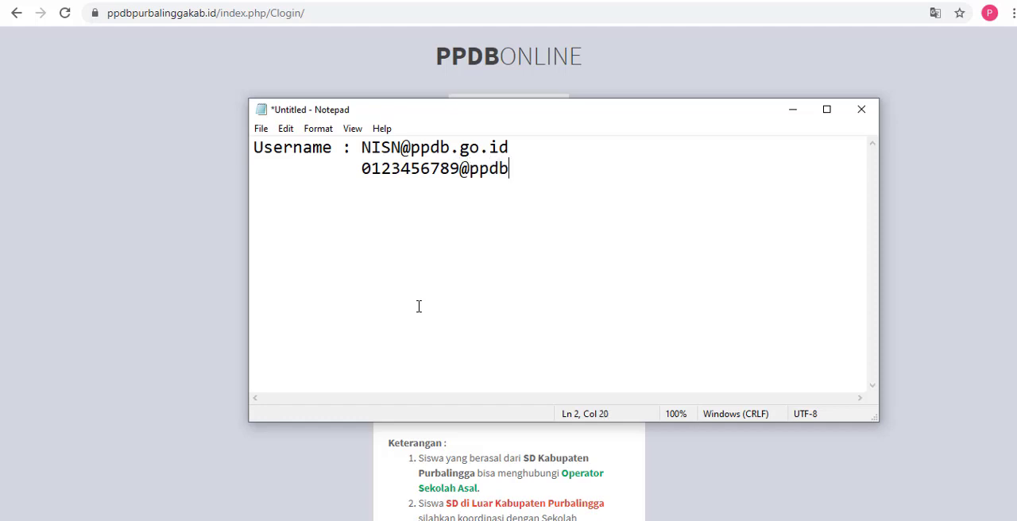
text(.go.id)
Step: Leave a blank line and write the password format: "Password : tglblntahun lahir"
key(Return)
key(Return)
text(Pass)
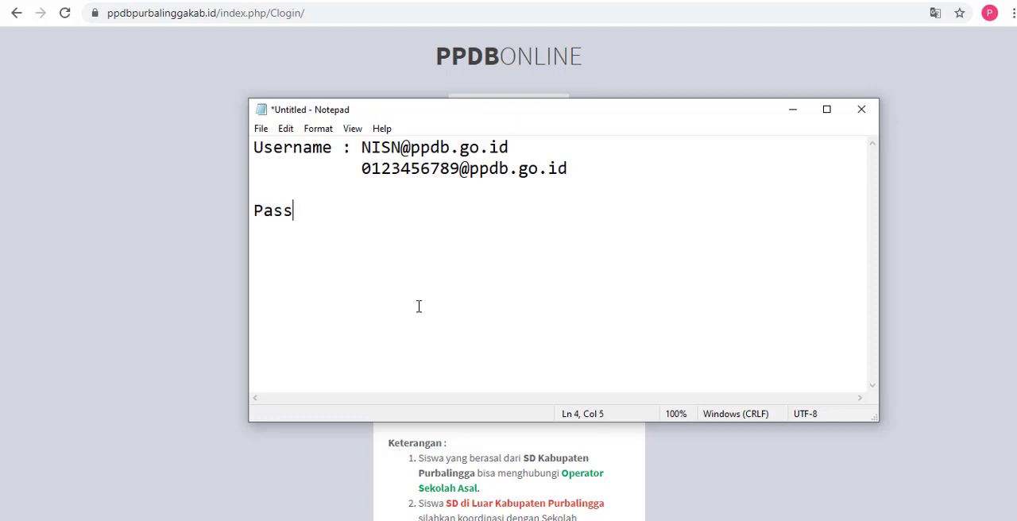
text(word : tgl)
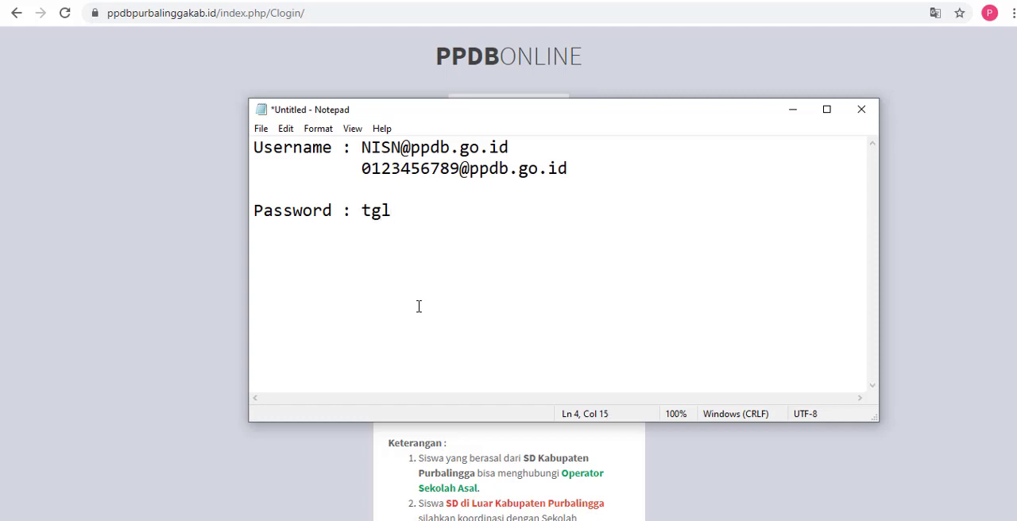
text(blntahun lahir)
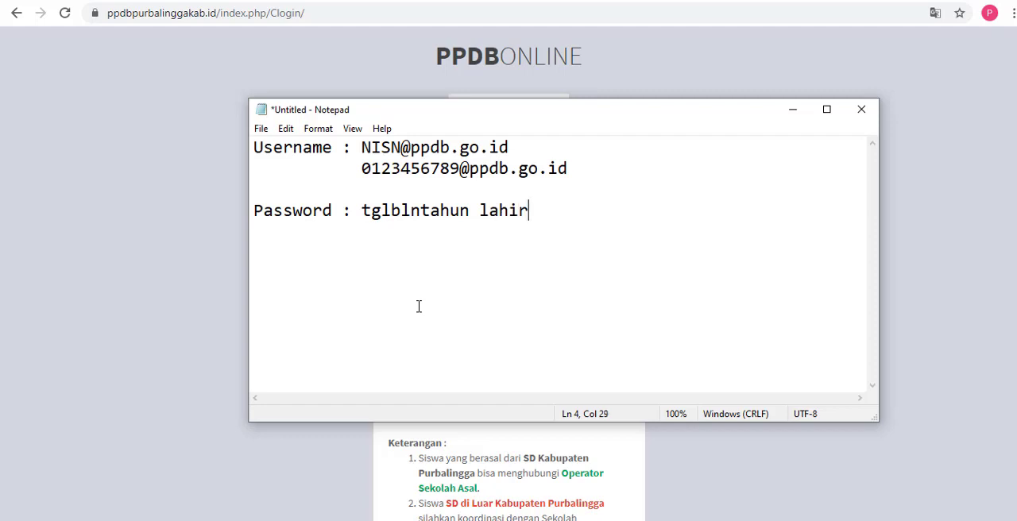
Step: Add an indented example password below the format, written as a sample birth date in day-month-year digits
key(Return)
key(Tab)
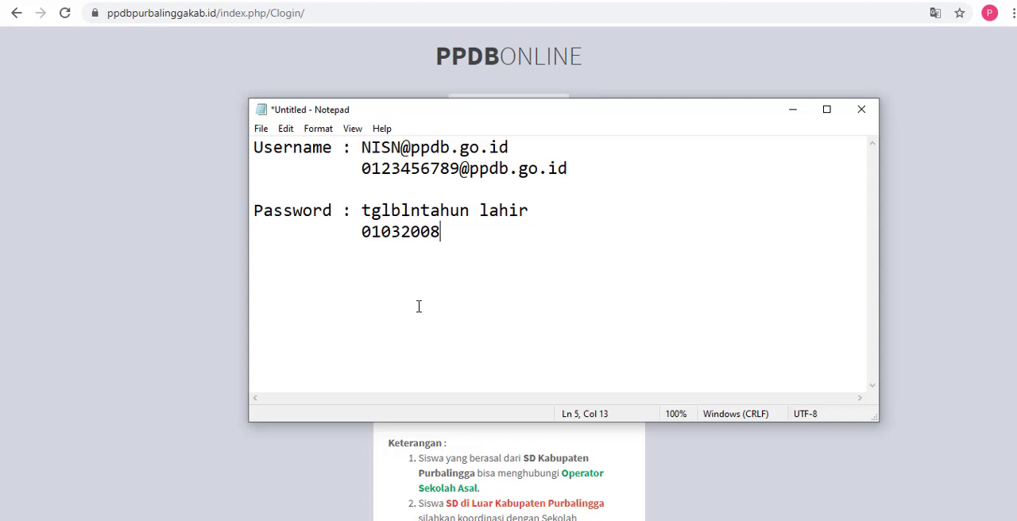
Step: Highlight the username format and the password format to point them out, and minimize Notepad to return to the login page
drag(253, 147, 523, 147)
click(391, 147)
drag(362, 147, 522, 148)
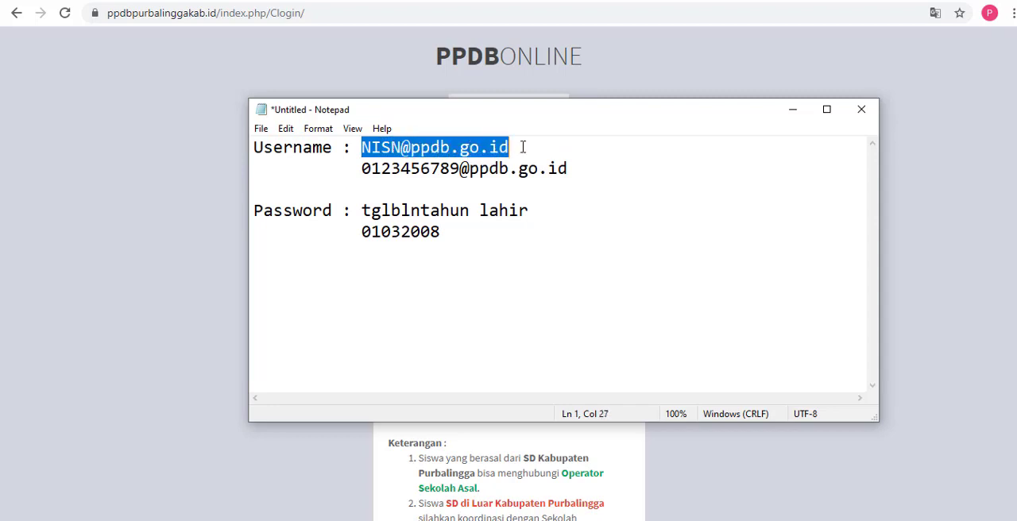
drag(263, 210, 529, 211)
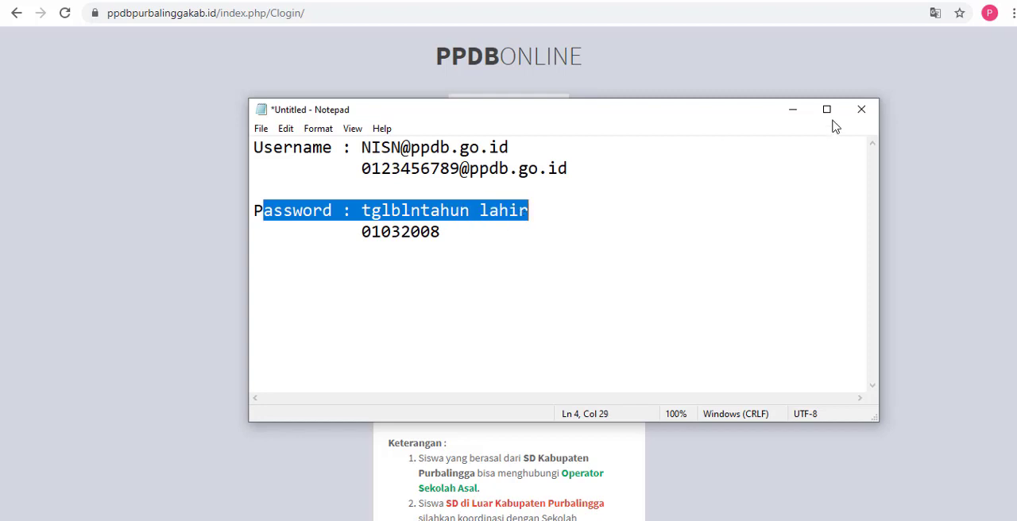
click(790, 117)
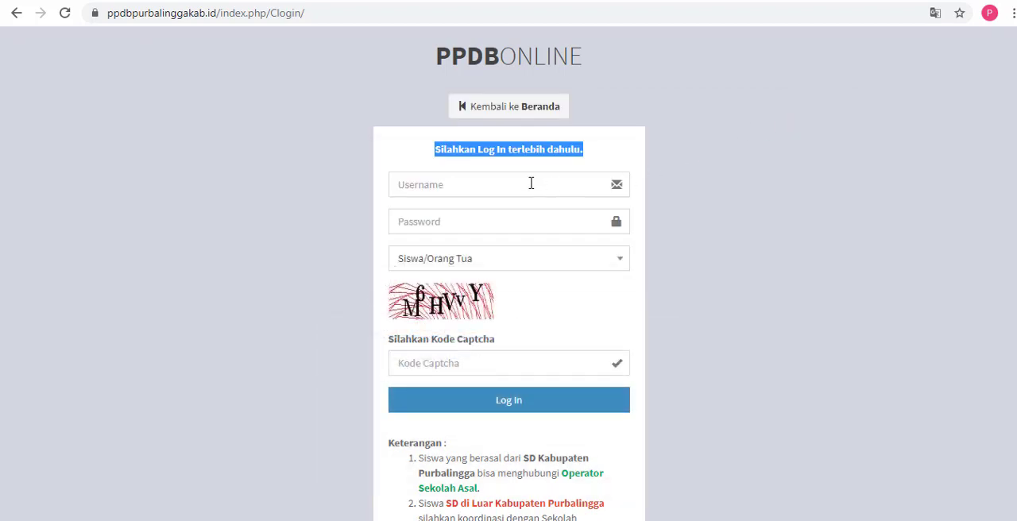
Step: Fill in the login form with the student's username and the account password
click(530, 184)
key(ctrl+v)
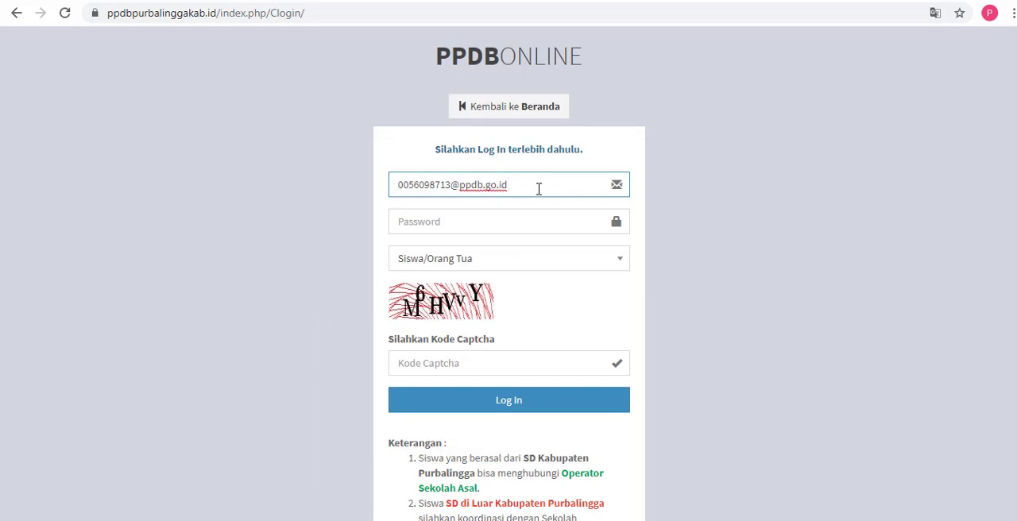
click(504, 219)
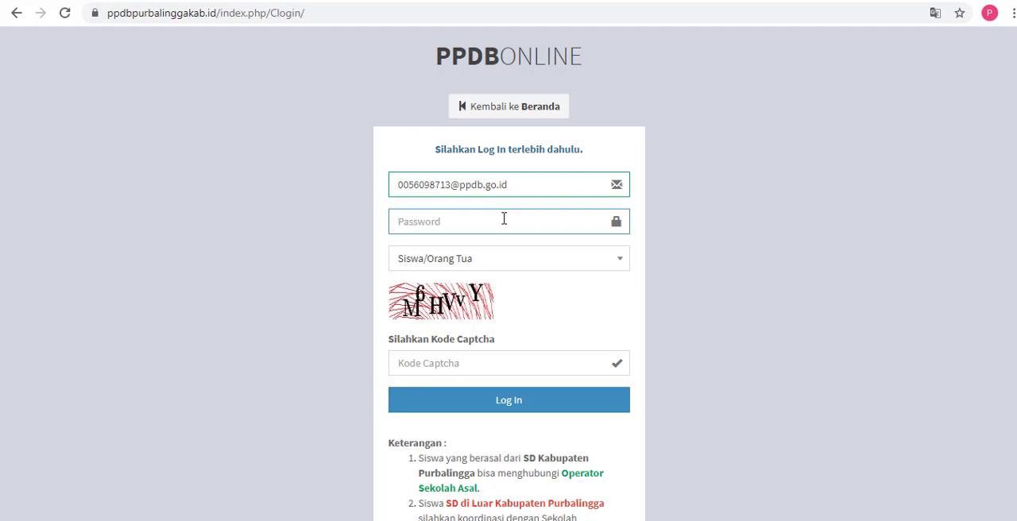
text(•••••)
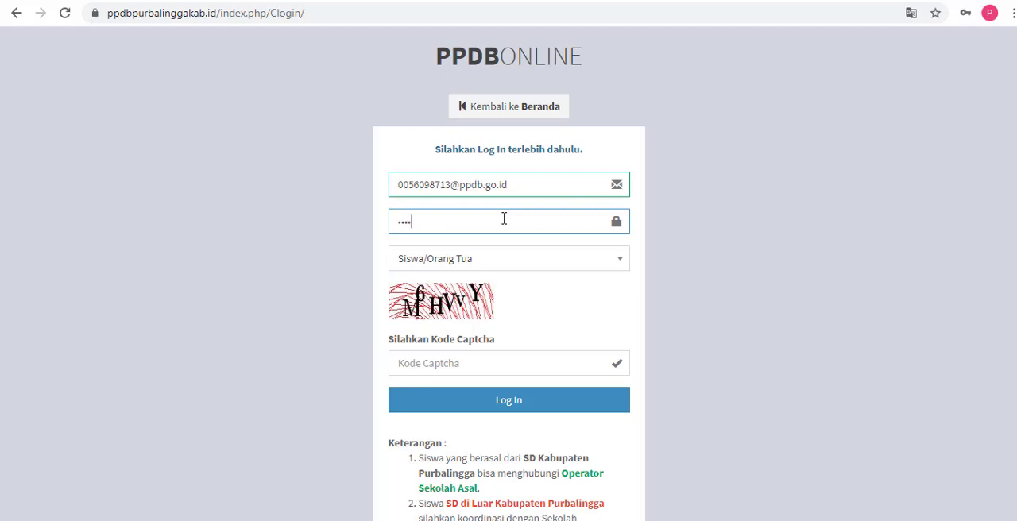
text(•••)
Step: Enter the captcha code shown in the image and log in as Siswa/Orang Tua
click(435, 362)
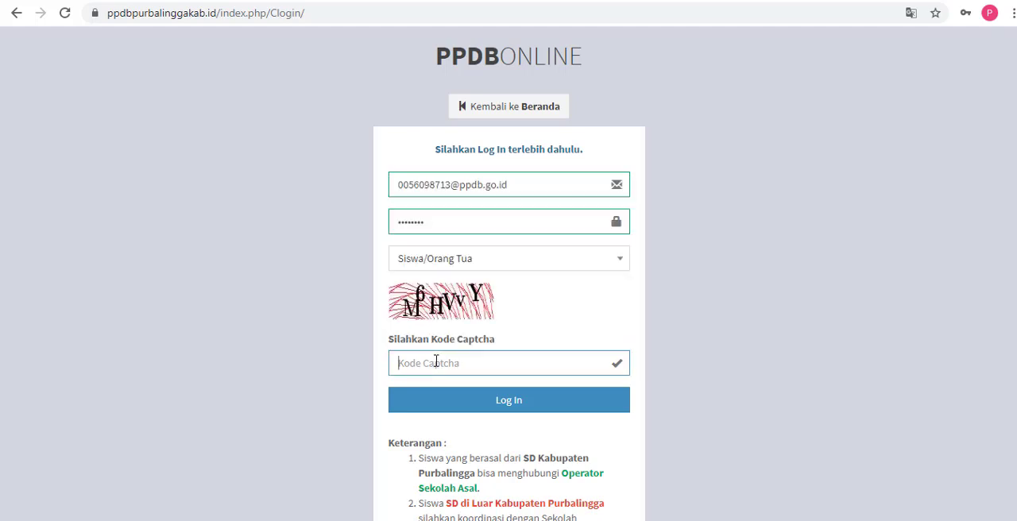
text(M6HVVY)
drag(460, 364, 390, 375)
click(515, 407)
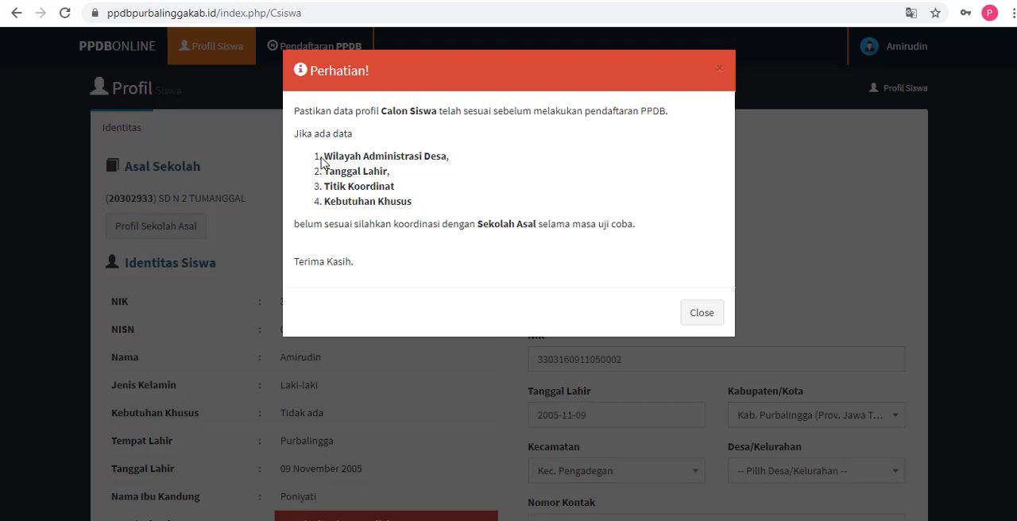
Step: Highlight the four data items and the Sekolah Asal instruction in the Perhatian notice, and close the notice
drag(355, 158, 414, 204)
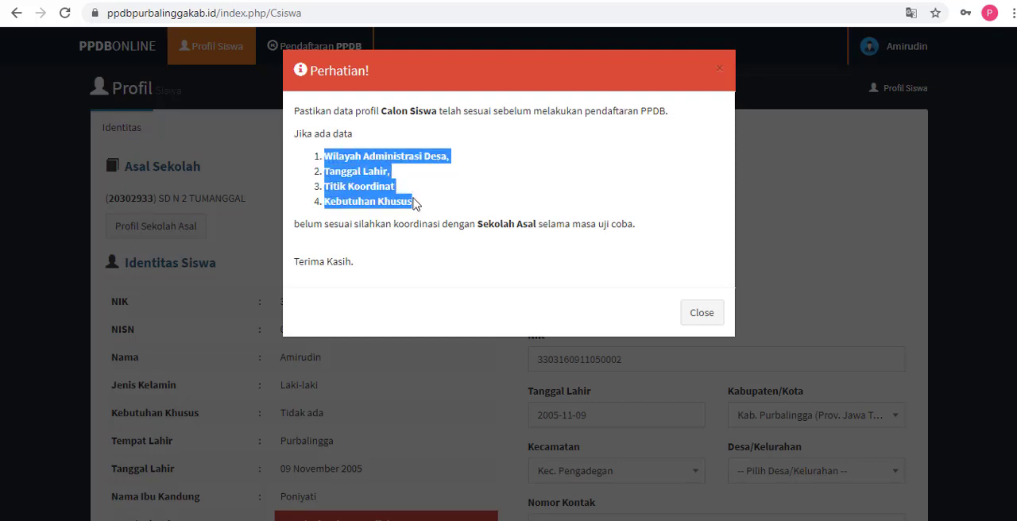
click(422, 223)
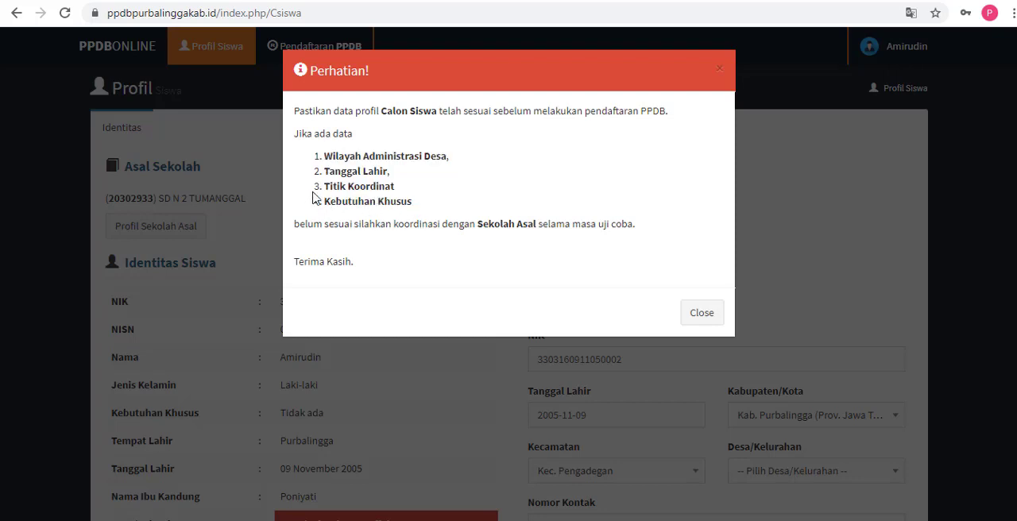
drag(325, 157, 415, 204)
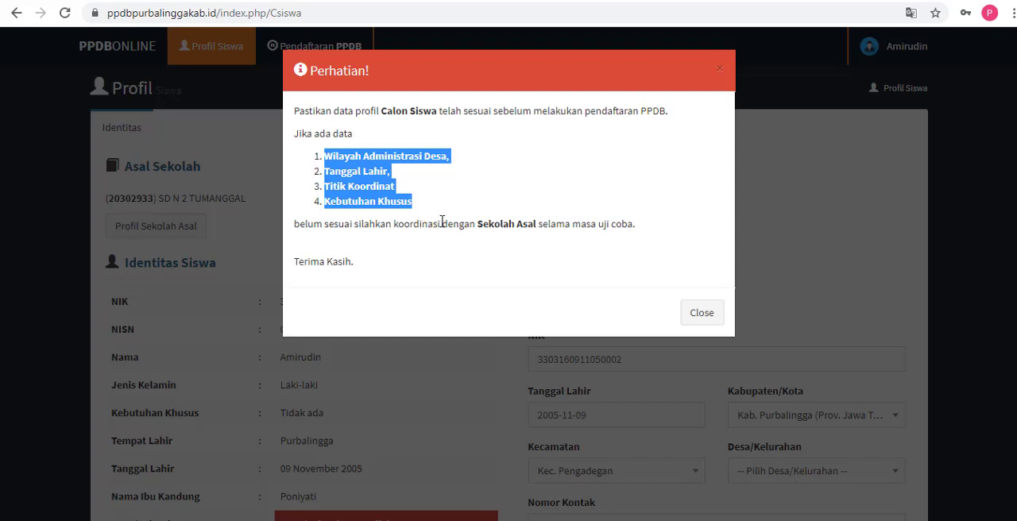
drag(438, 224, 540, 229)
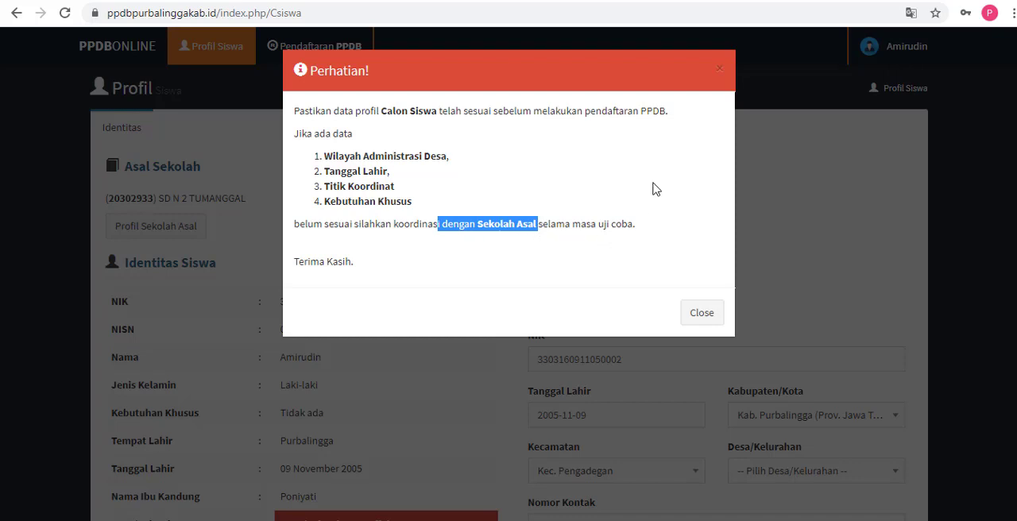
drag(459, 92, 483, 159)
click(690, 313)
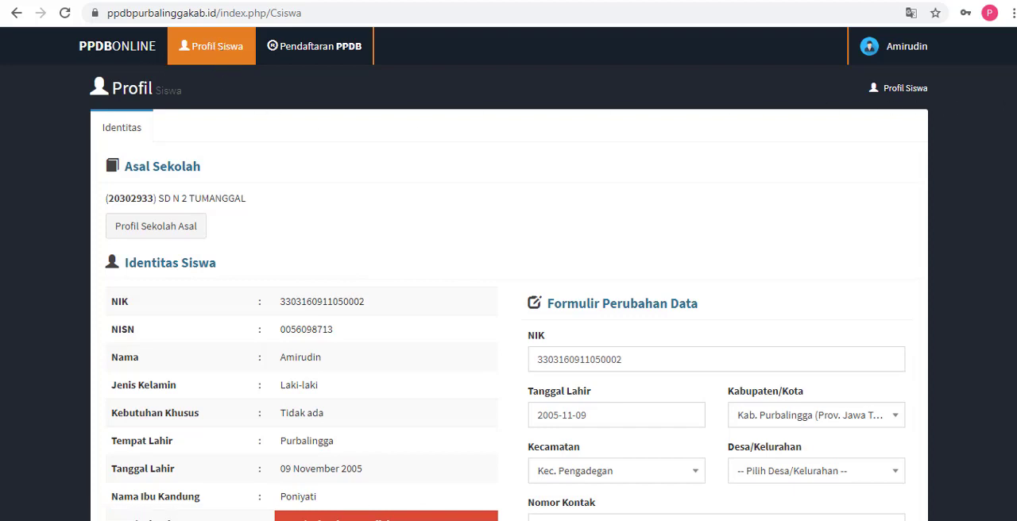
Step: Review the Identitas Siswa table and highlight its Desa/Kelurahan entry
scroll(508, 274, down, 3)
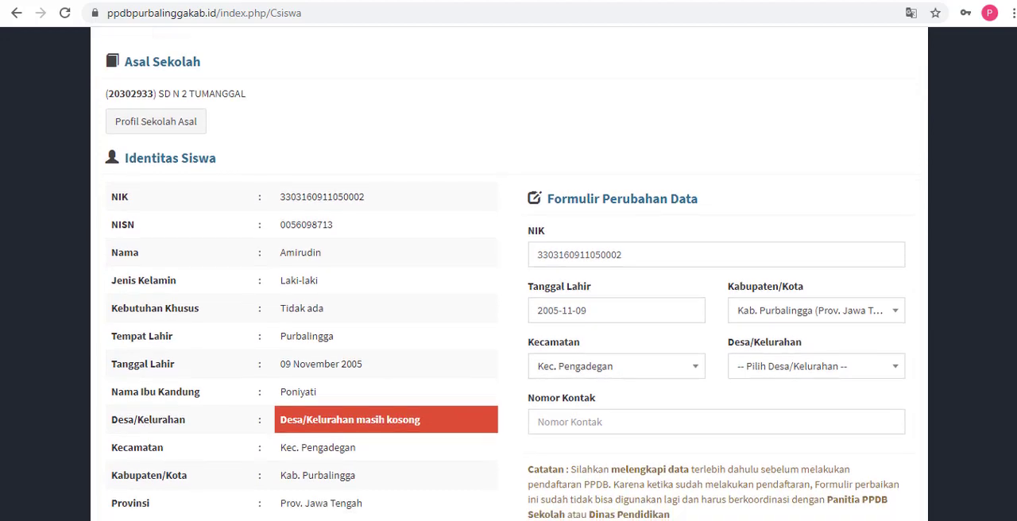
scroll(509, 274, down, 2)
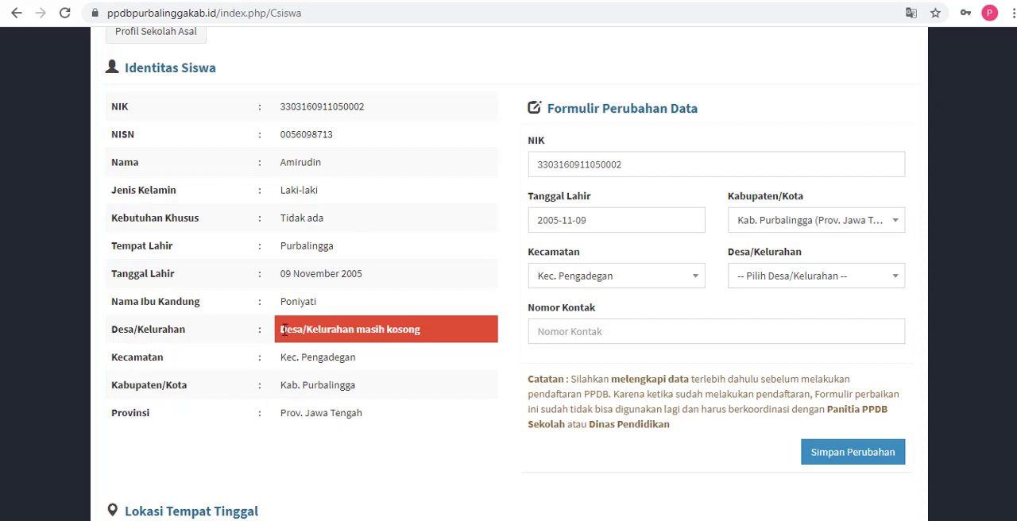
drag(282, 330, 433, 330)
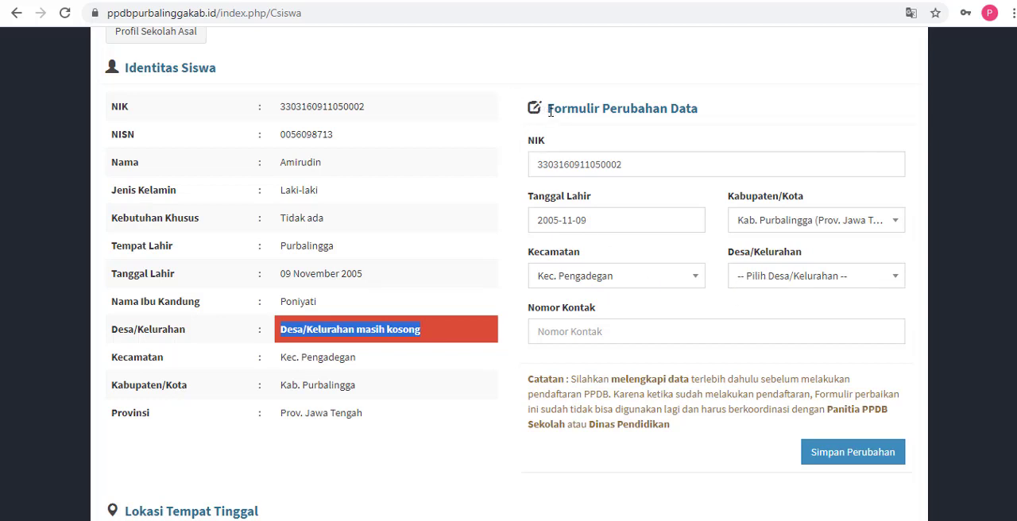
Step: Highlight the Formulir Perubahan Data heading and point out its NIK and Tanggal Lahir fields without changing them
drag(550, 112, 703, 124)
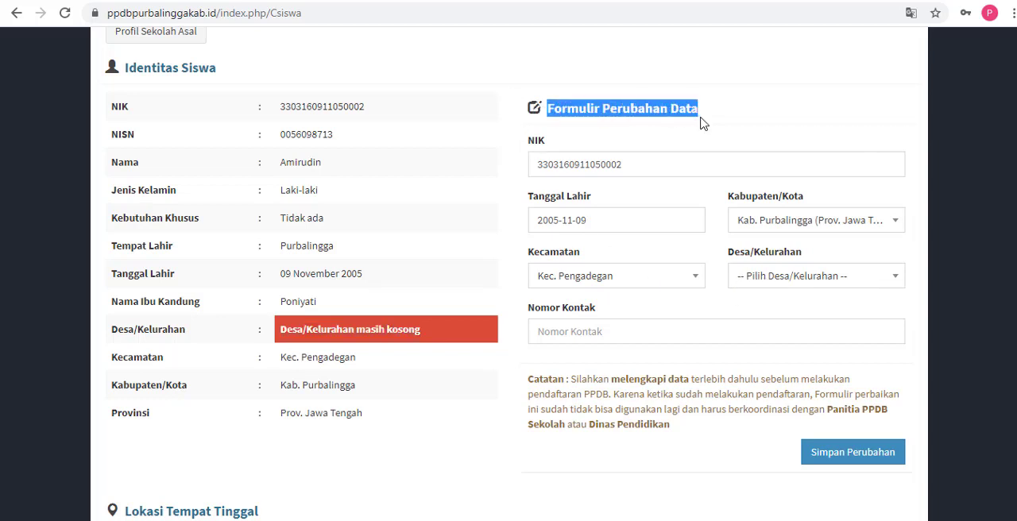
click(648, 163)
click(630, 220)
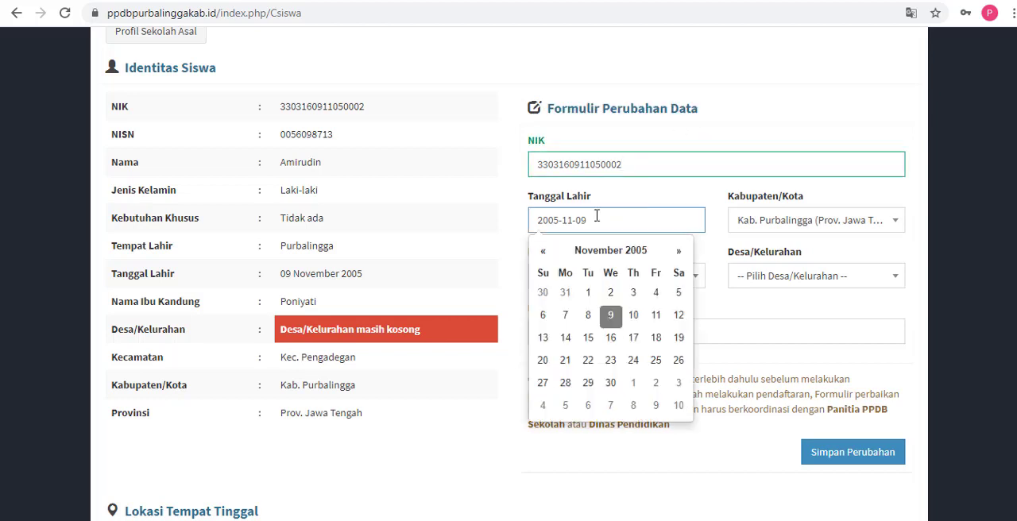
click(494, 225)
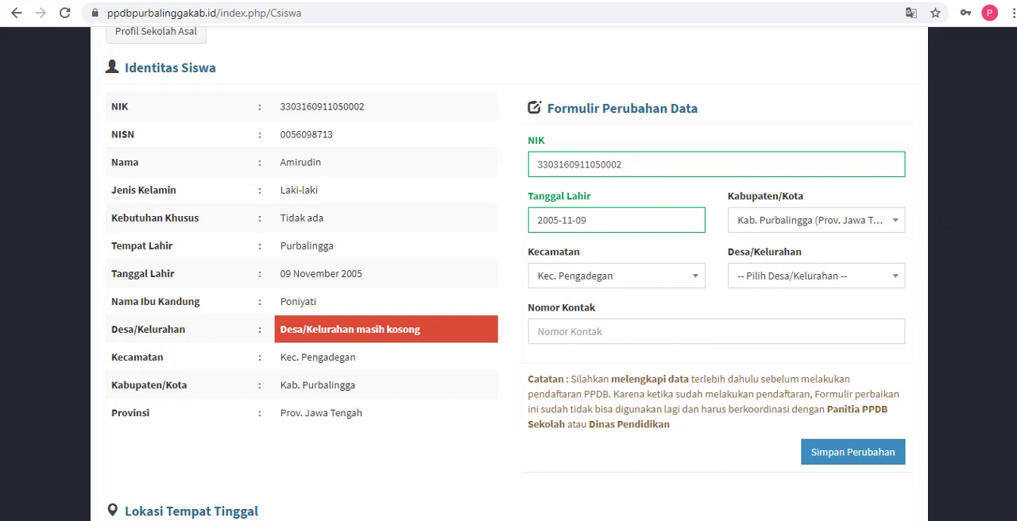
scroll(1007, 233, down, 1)
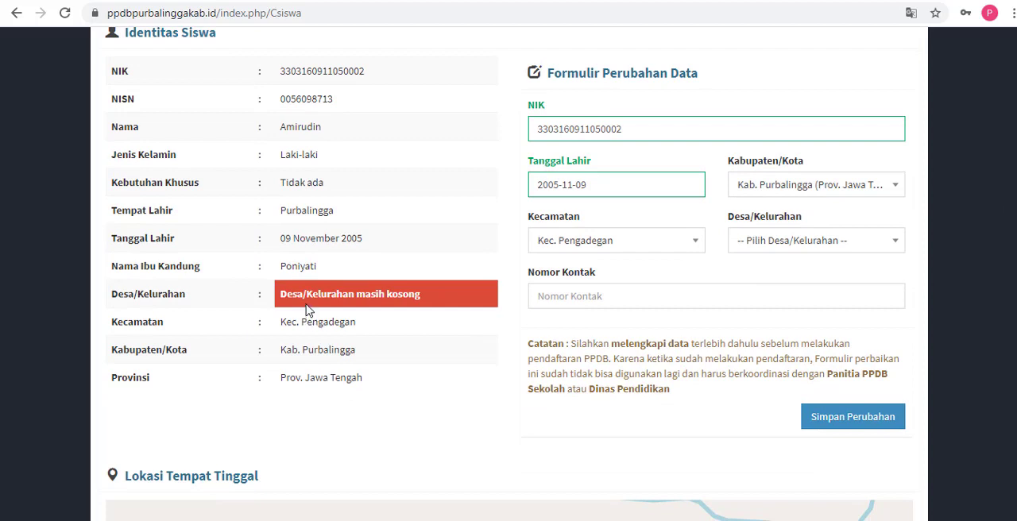
Step: Highlight the Desa/Kelurahan and Kecamatan entries in Identitas Siswa, and set Desa/Kelurahan to Tegalpingen in the data change form
drag(279, 299, 460, 289)
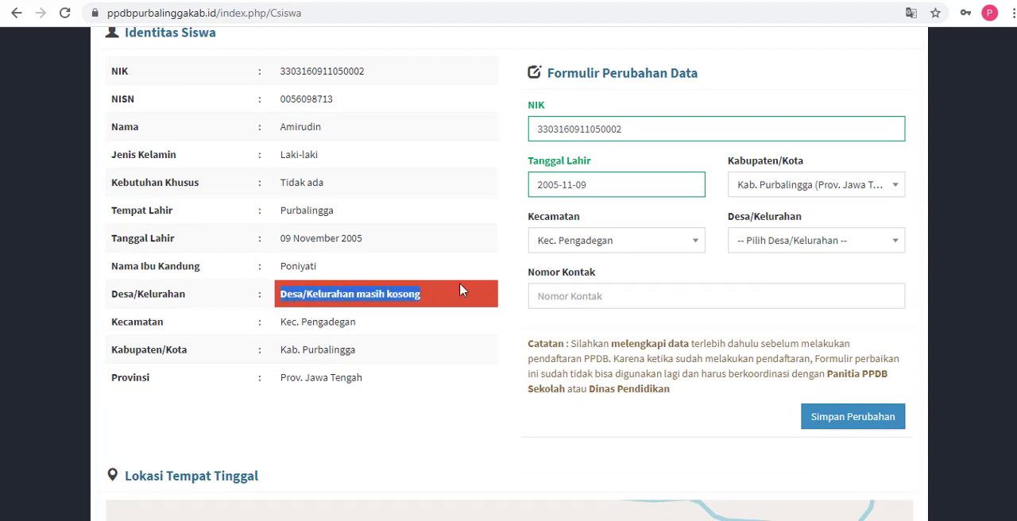
click(750, 262)
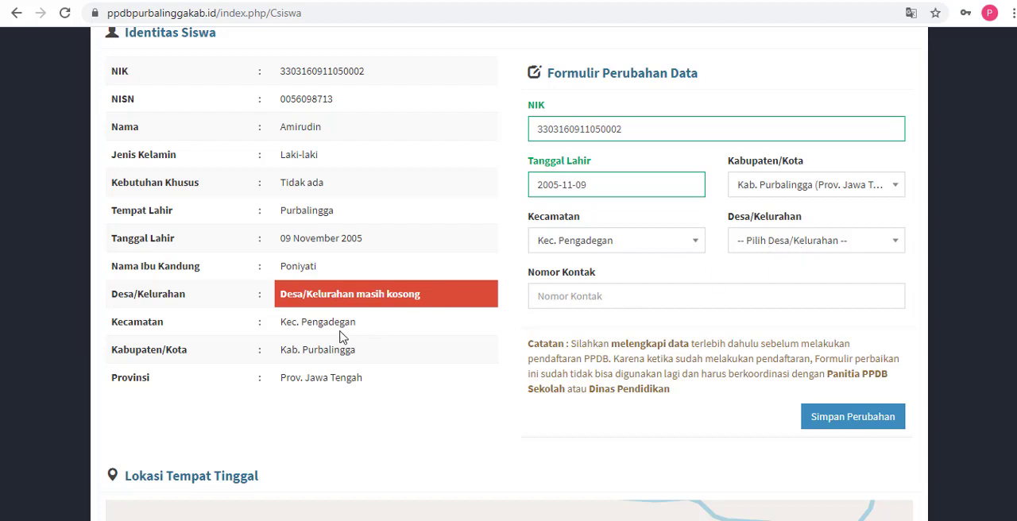
drag(292, 322, 359, 322)
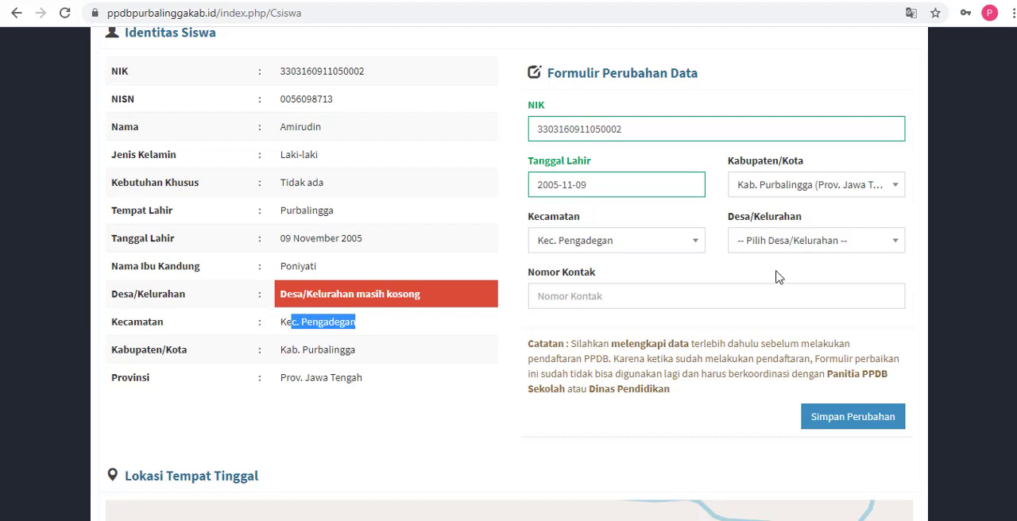
click(803, 245)
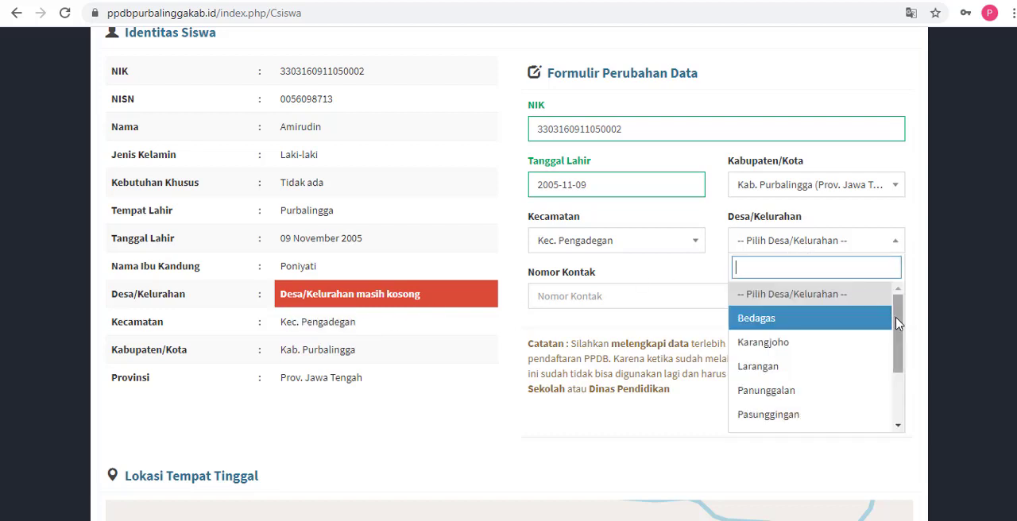
drag(898, 324, 901, 384)
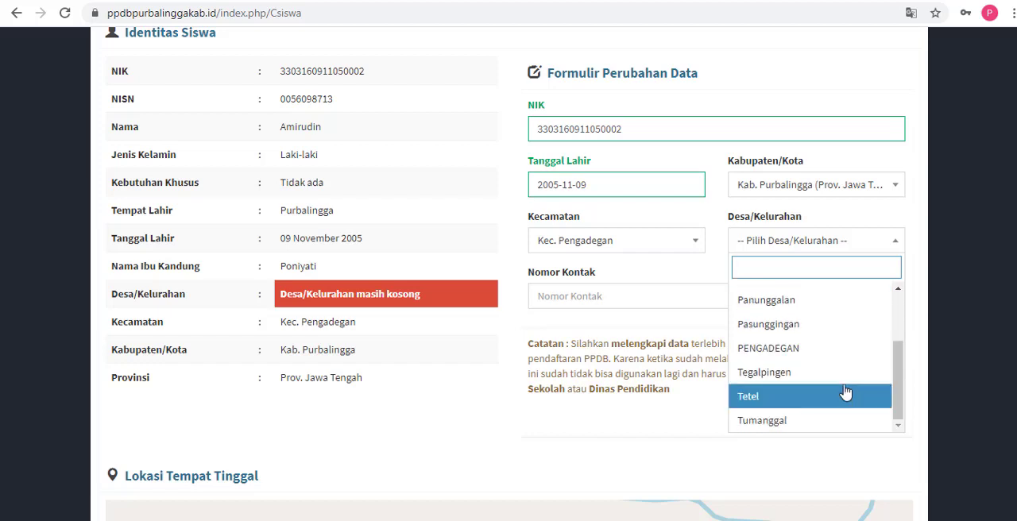
click(777, 376)
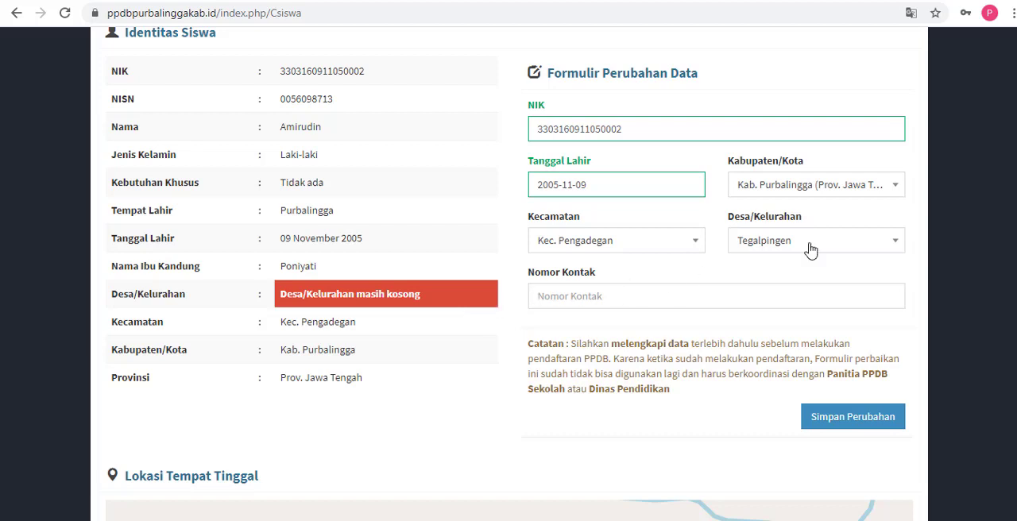
Step: Enter the contact phone number in the Nomor Kontak field of Formulir Perubahan Data
scroll(1012, 238, down, 1)
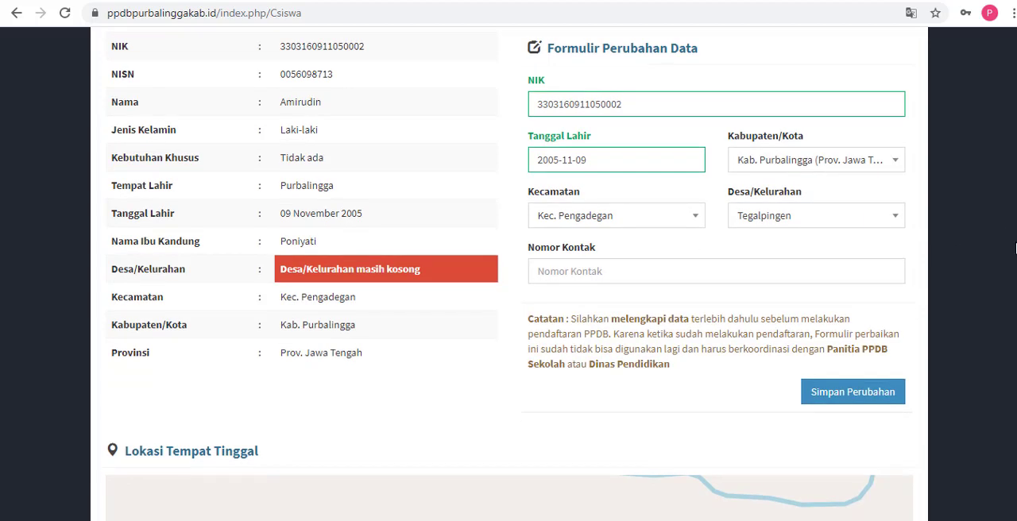
click(649, 276)
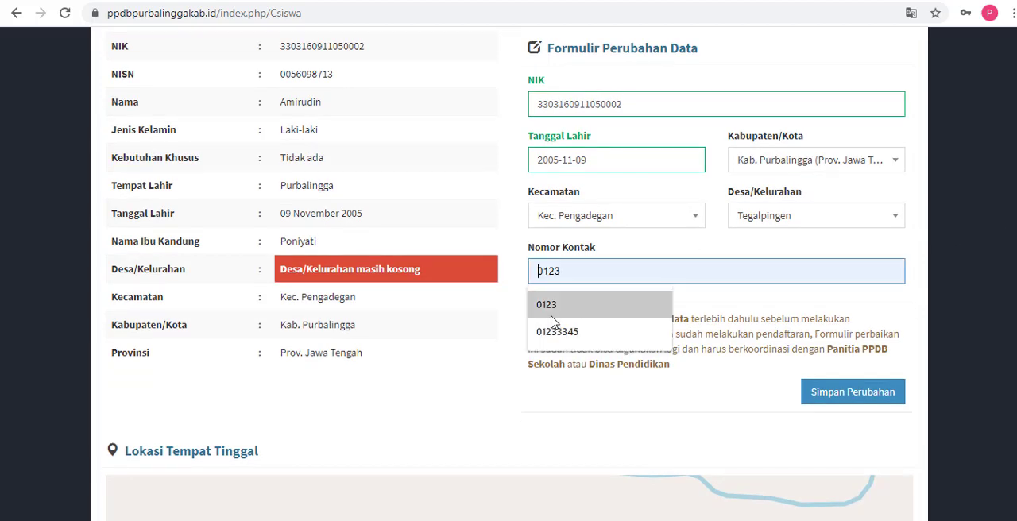
click(506, 329)
click(586, 265)
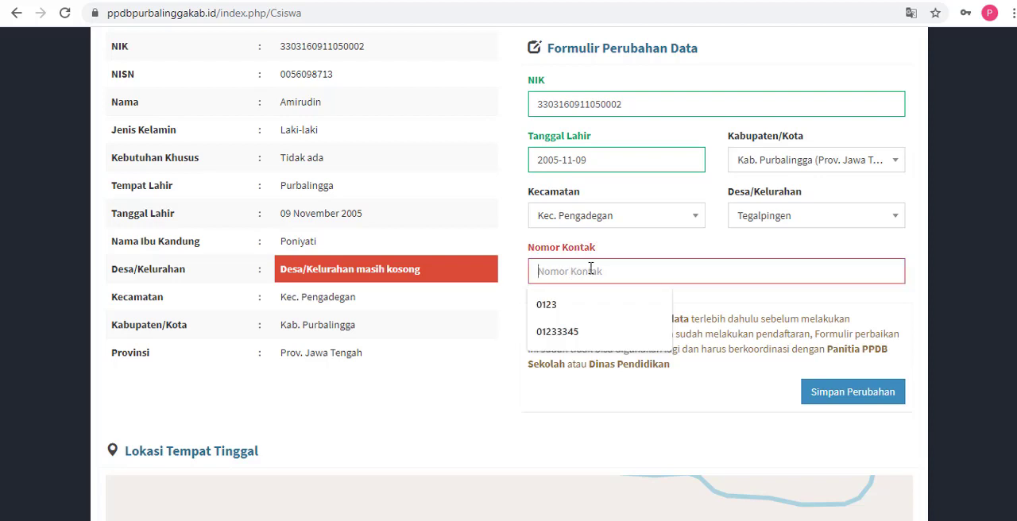
click(515, 280)
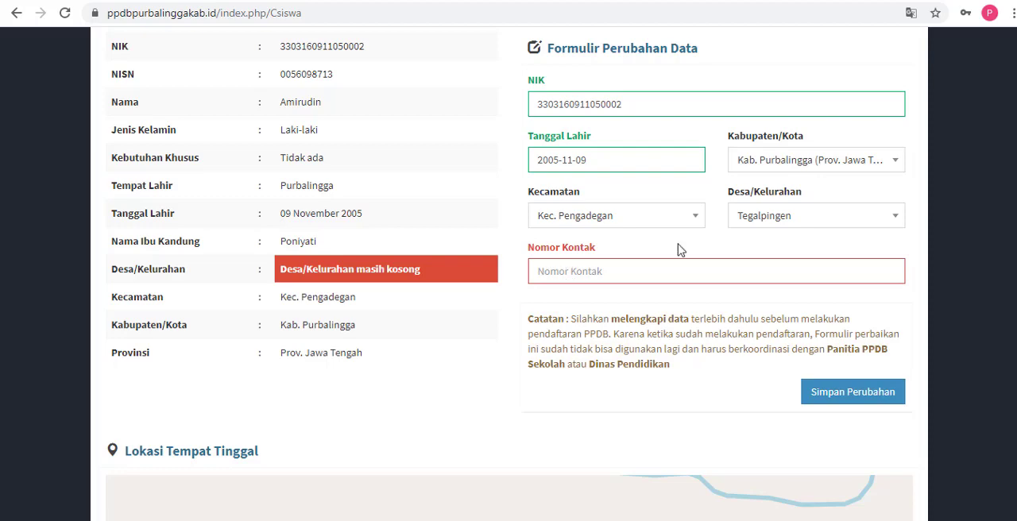
scroll(508, 278, up, 1)
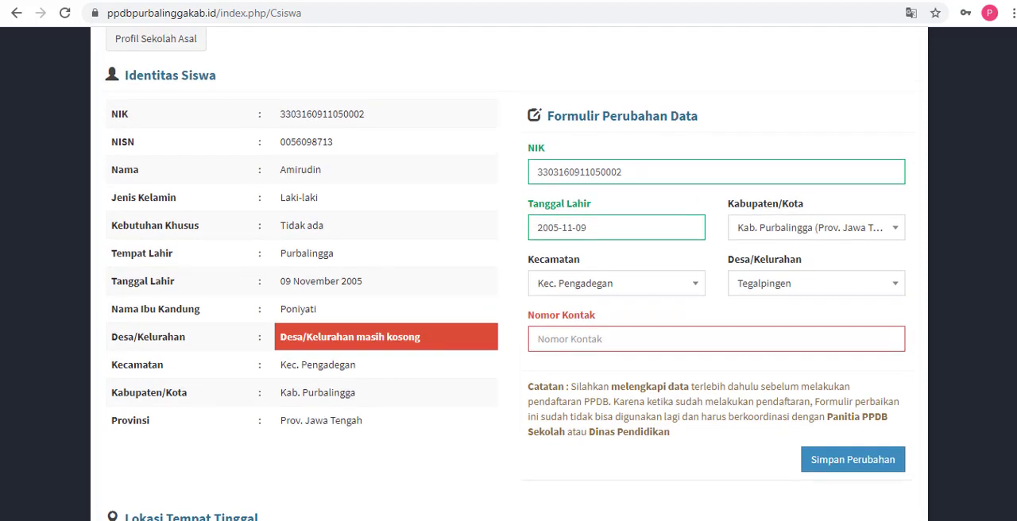
scroll(509, 278, down, 1)
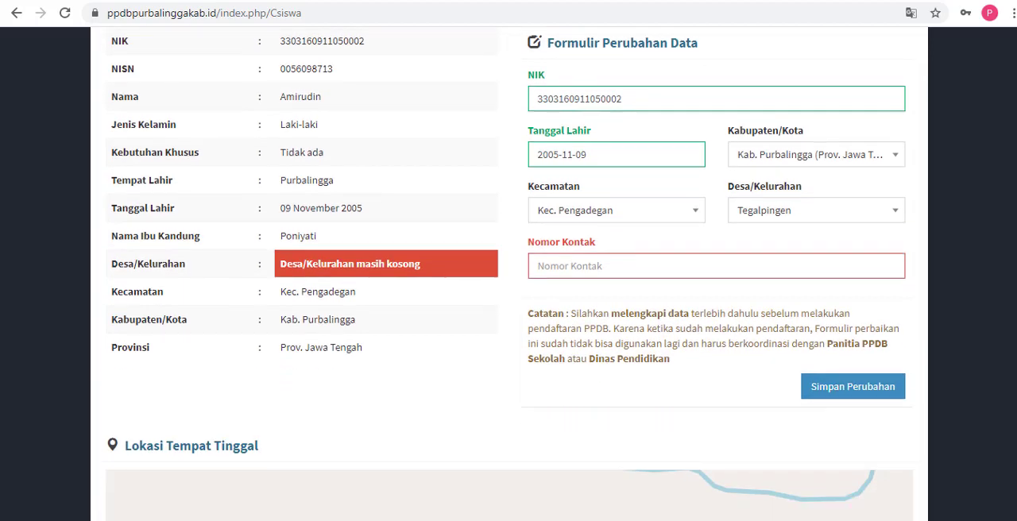
click(774, 273)
text(0)
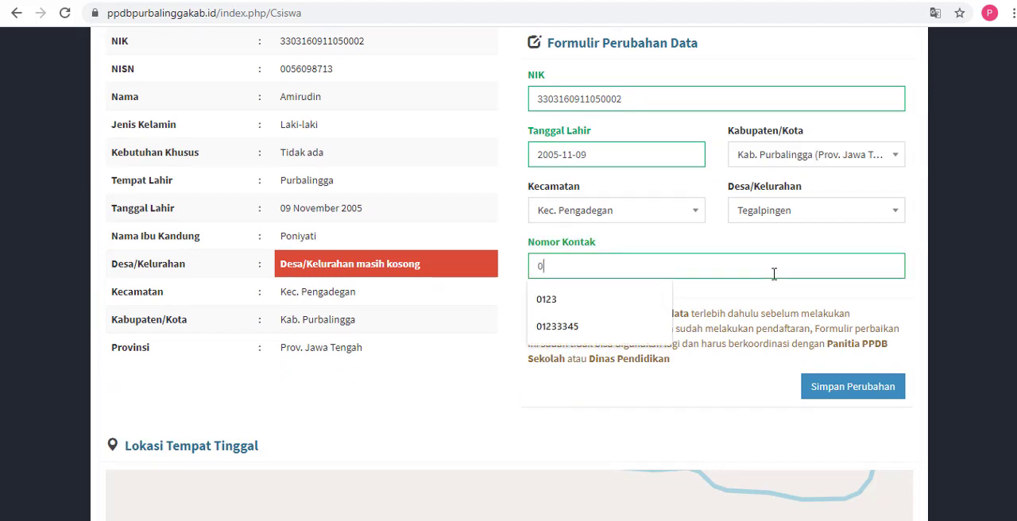
text(8121)
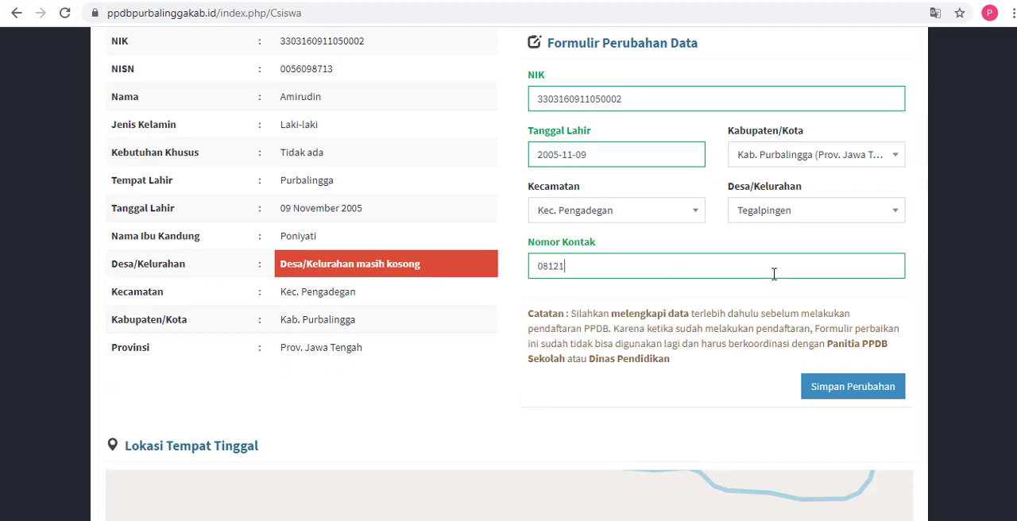
text(23456789)
Step: Highlight the phone number entered under Nomor Kontak to point it out, without changing it
drag(633, 274, 536, 286)
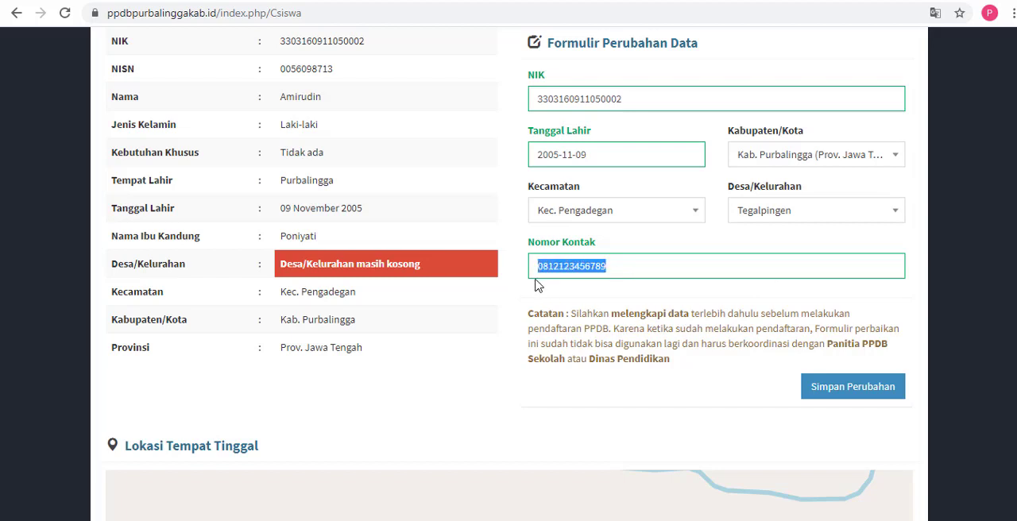
click(620, 268)
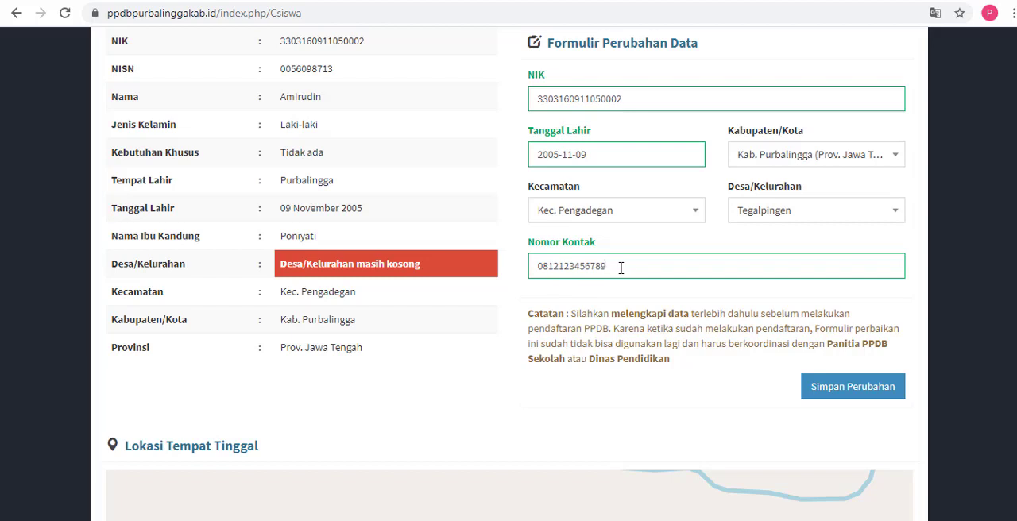
mouse_move(620, 268)
mouse_down()
mouse_move(537, 271)
mouse_move(611, 268)
mouse_up()
click(544, 271)
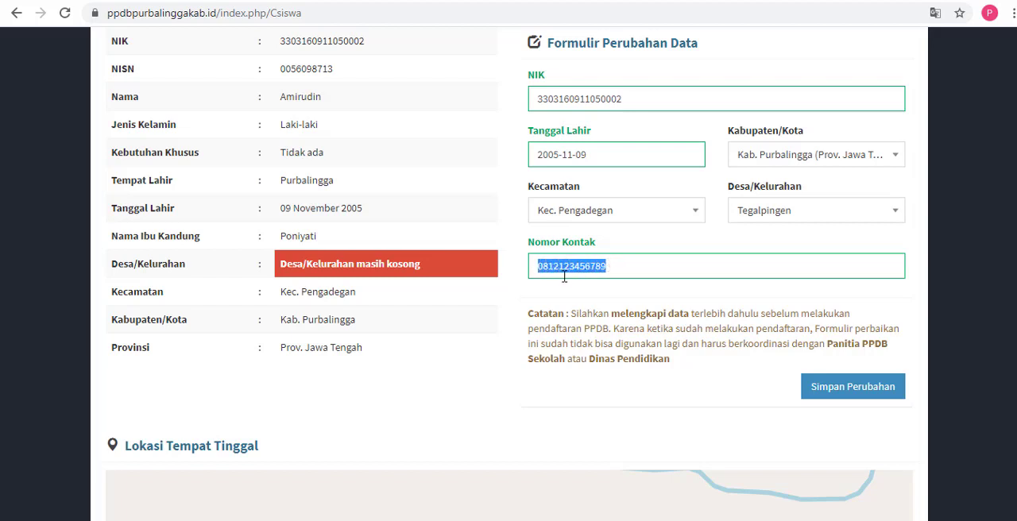
click(538, 270)
drag(539, 270, 613, 270)
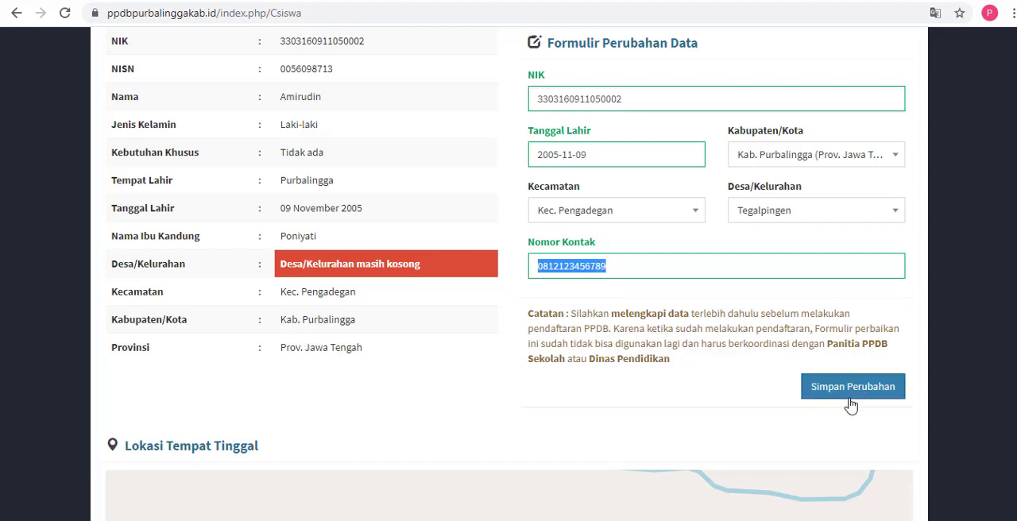
Step: Save the changes made in Formulir Perubahan Data and close the Perhatian notice
scroll(1006, 363, down, 3)
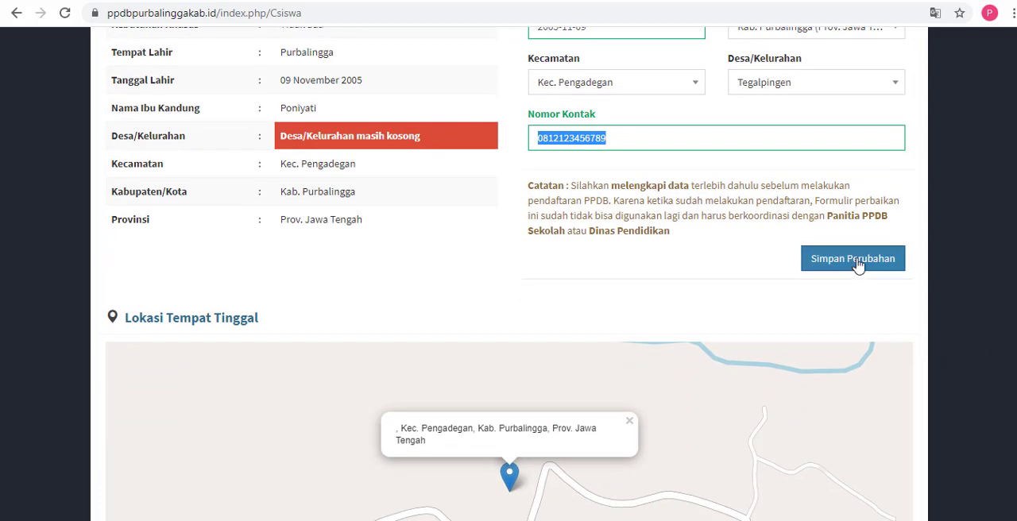
click(856, 261)
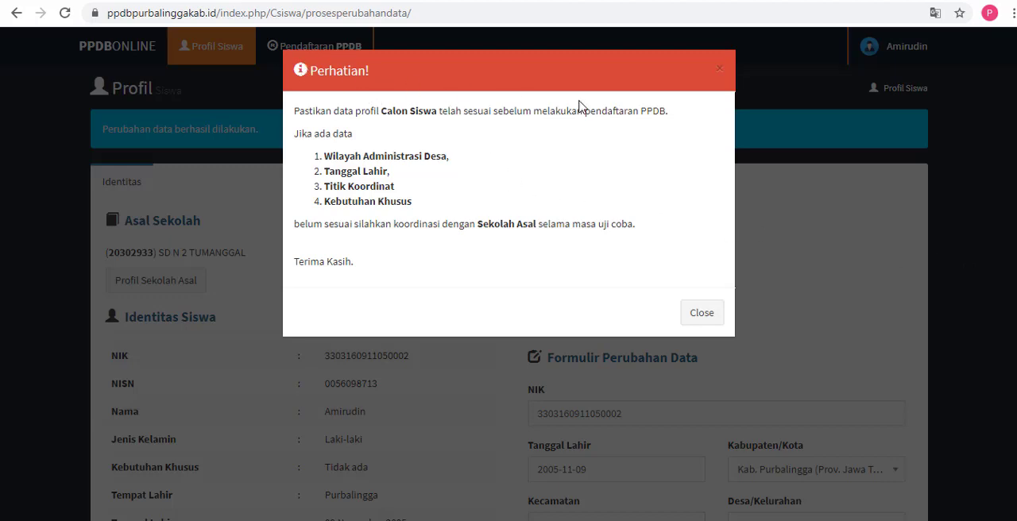
click(702, 313)
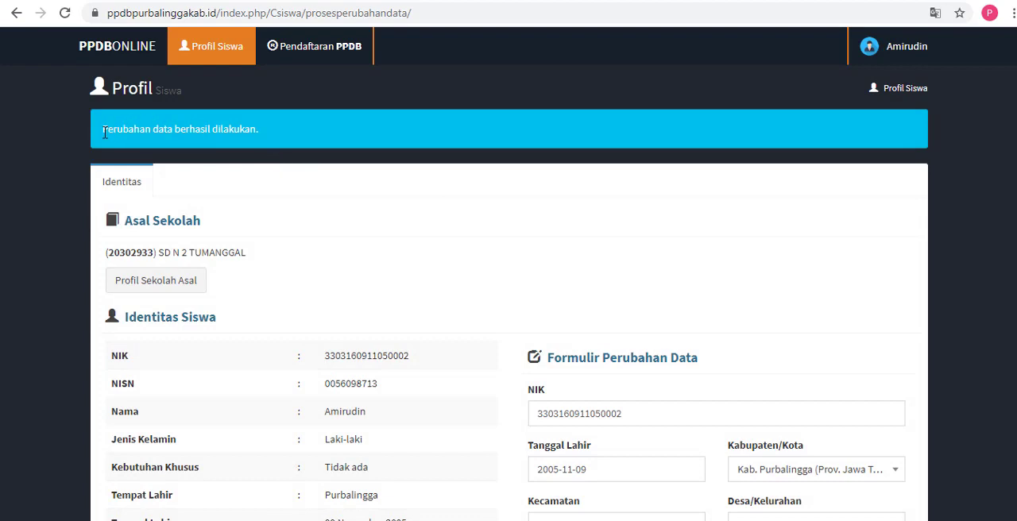
Step: Highlight the status message above the profile and check the saved entries in Identitas Siswa
drag(104, 133, 302, 147)
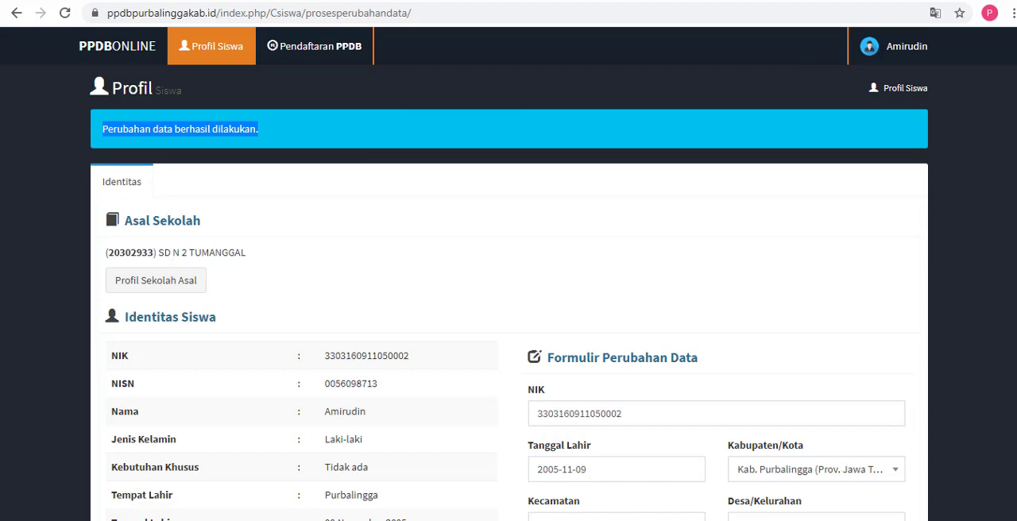
scroll(508, 317, down, 6)
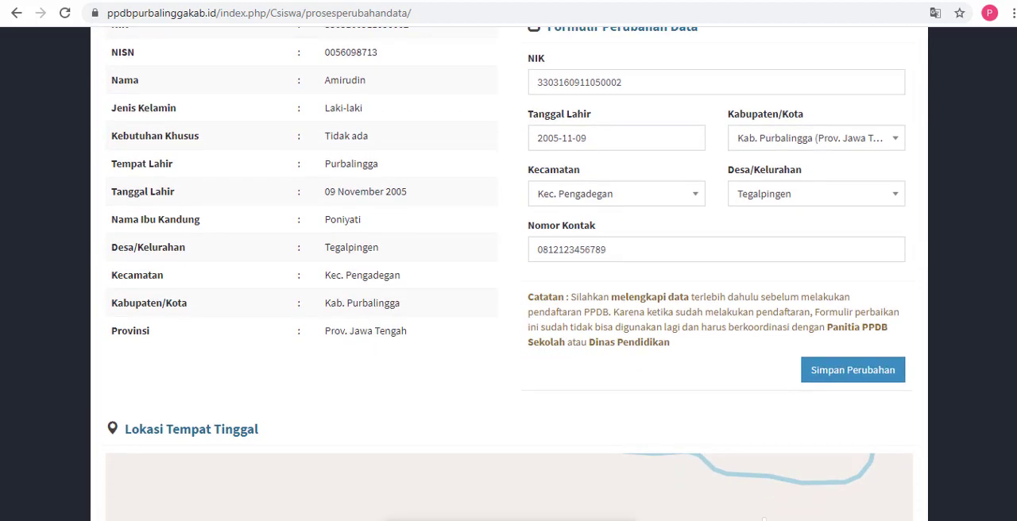
Step: Examine the home marker and its surroundings on the Lokasi Tempat Tinggal map at different zoom levels
scroll(508, 317, down, 3)
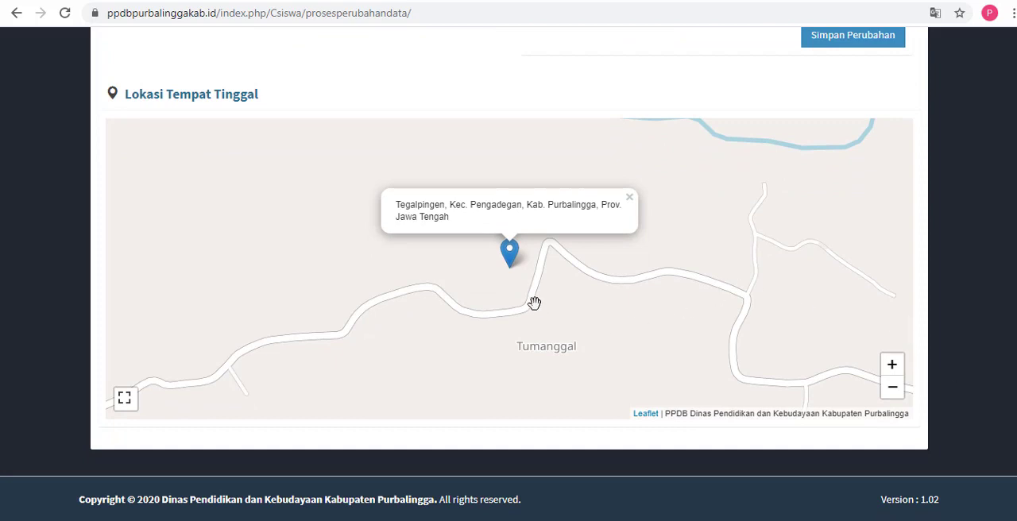
scroll(517, 283, down, 1)
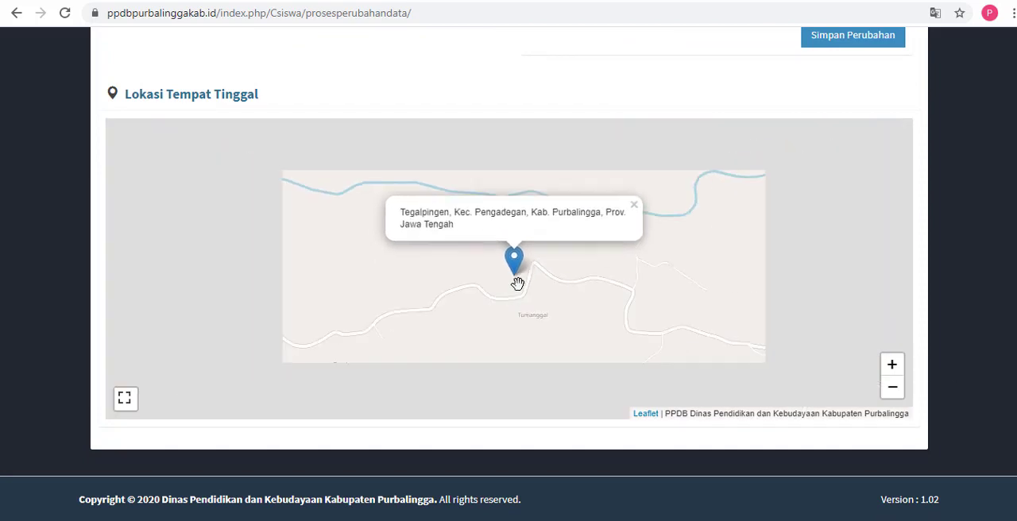
scroll(517, 284, up, 1)
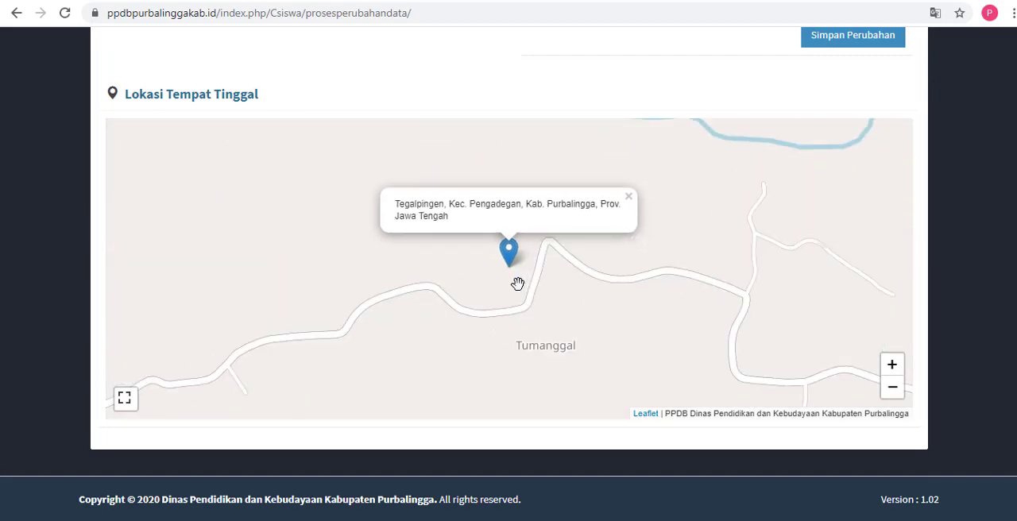
scroll(517, 284, up, 1)
scroll(517, 283, down, 1)
scroll(517, 283, down, 1)
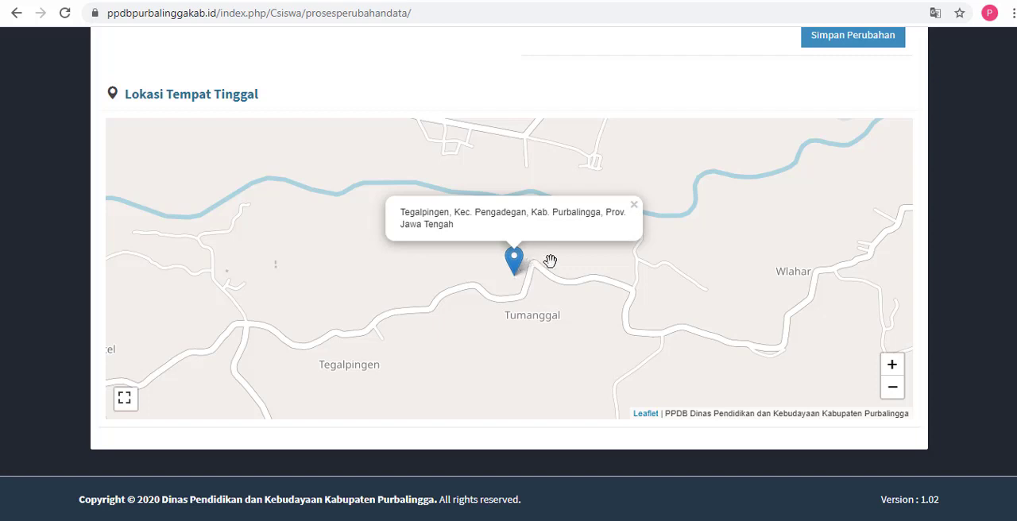
scroll(508, 270, up, 1)
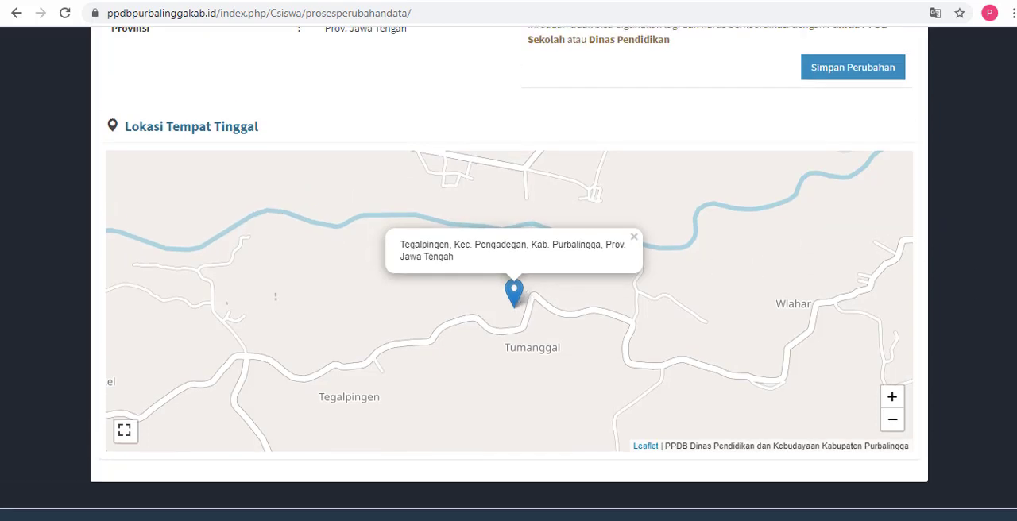
scroll(509, 270, up, 1)
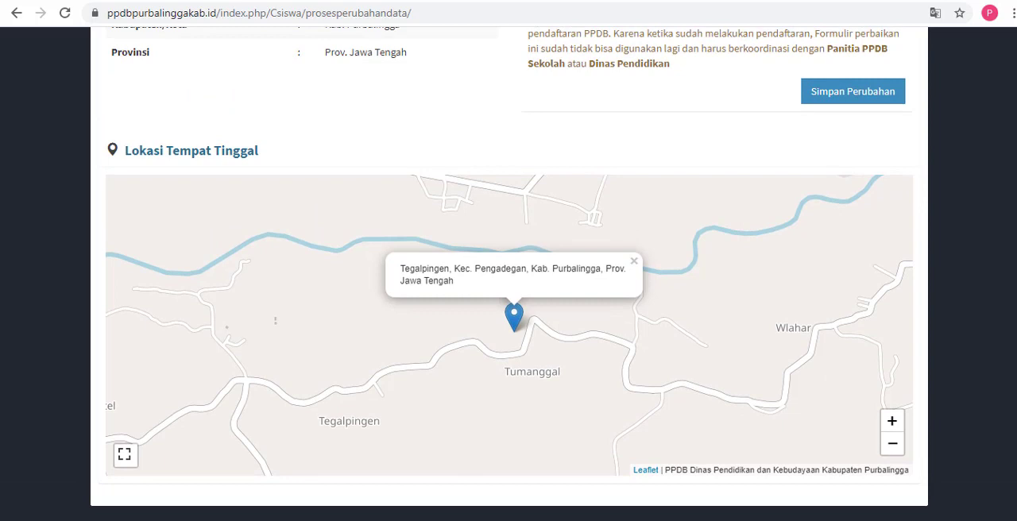
scroll(717, 326, up, 1)
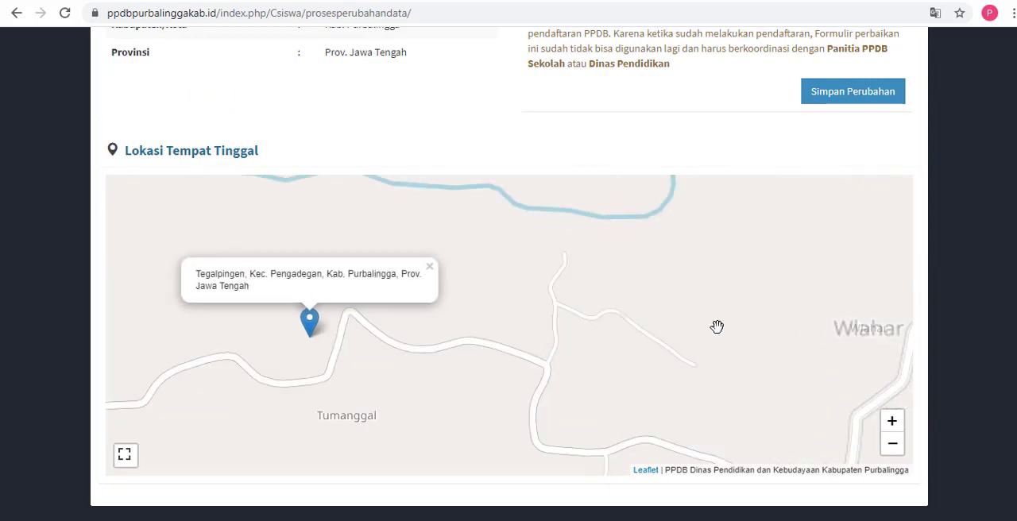
drag(553, 335, 725, 320)
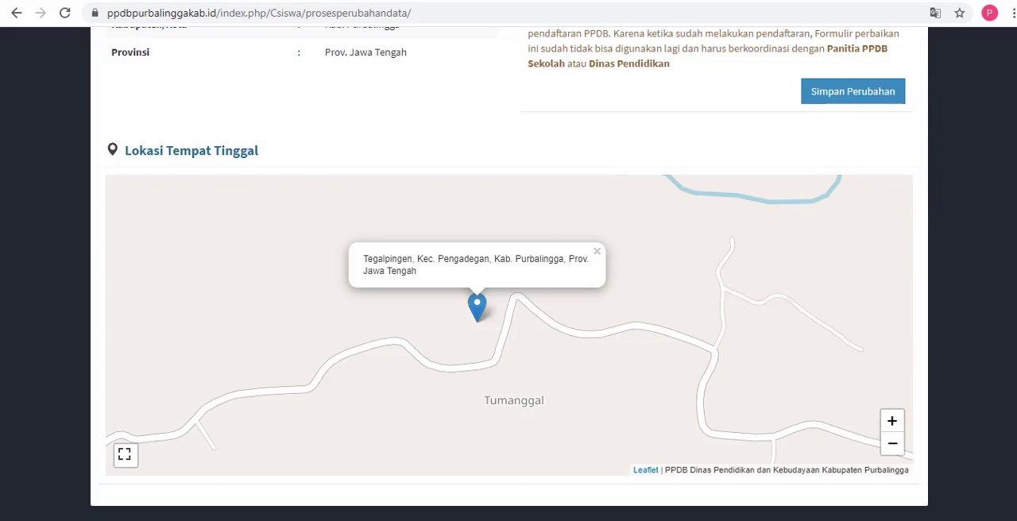
Step: Open the Pendaftaran PPDB page and review the Zonasi, Afirmasi, Perpindahan Orang Tua and Prestasi paths
scroll(509, 274, up, 3)
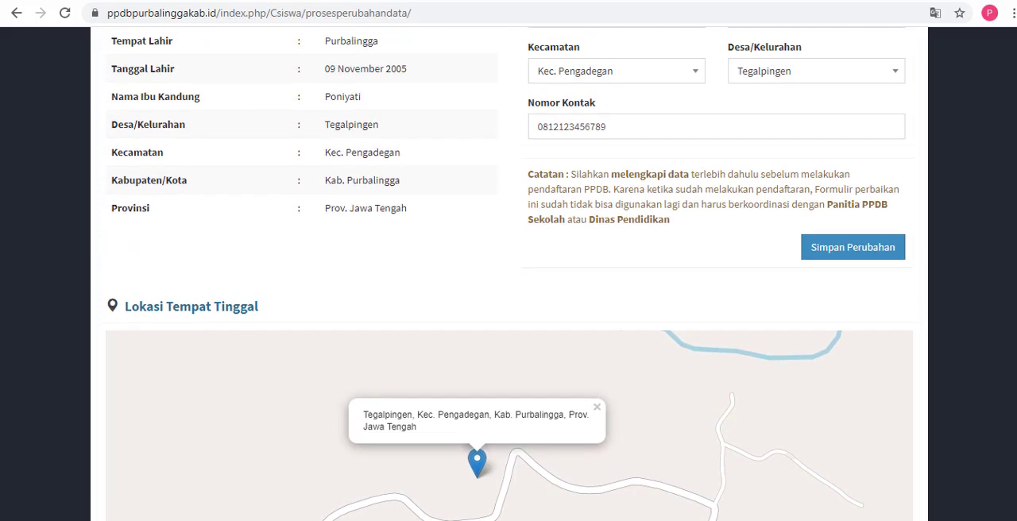
scroll(508, 274, up, 5)
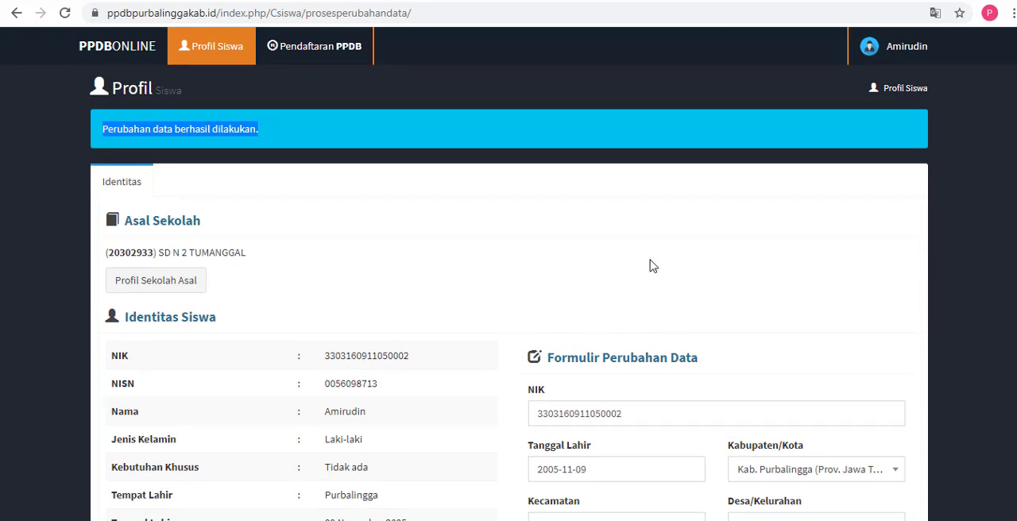
click(337, 51)
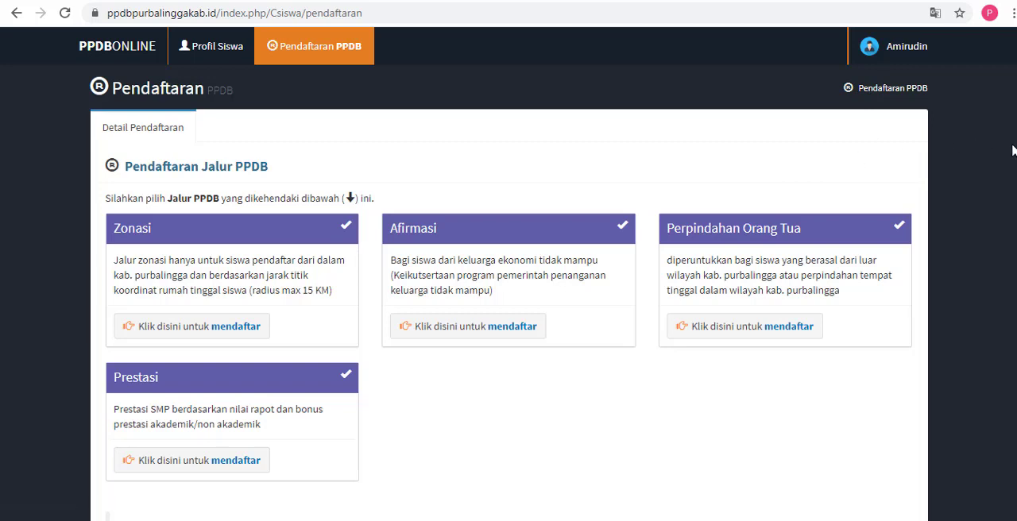
scroll(338, 216, down, 1)
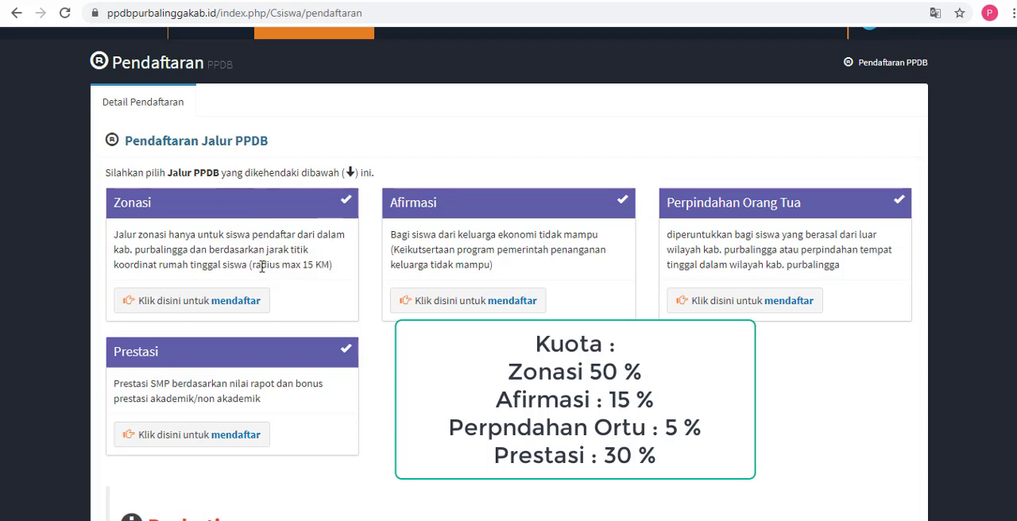
Step: Highlight the 15 KM maximum radius condition in the Zonasi path description
drag(251, 265, 336, 273)
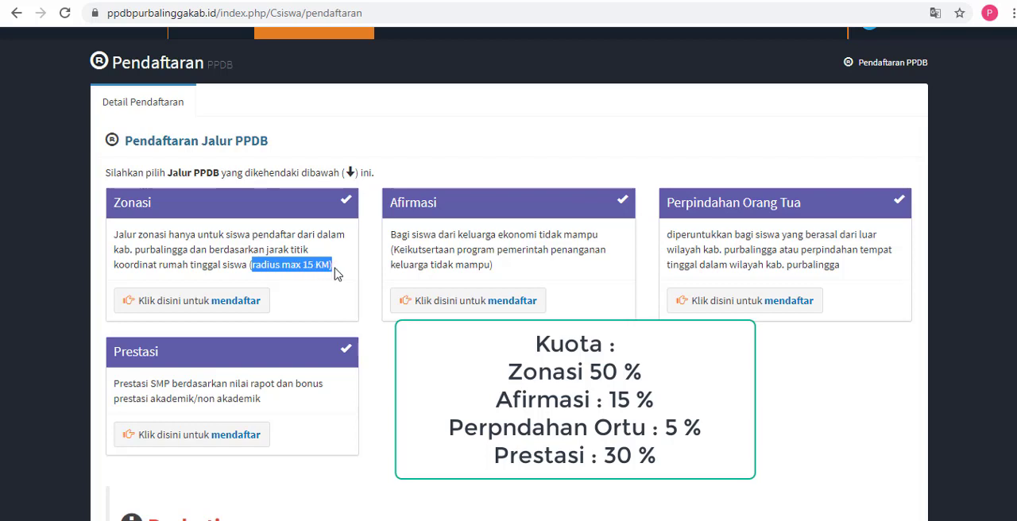
click(251, 265)
drag(251, 265, 340, 270)
click(248, 265)
drag(248, 265, 336, 272)
Step: Highlight the titles of the Zonasi, Afirmasi, Perpindahan Orang Tua and Prestasi paths in turn while reviewing their quotas
drag(116, 202, 160, 203)
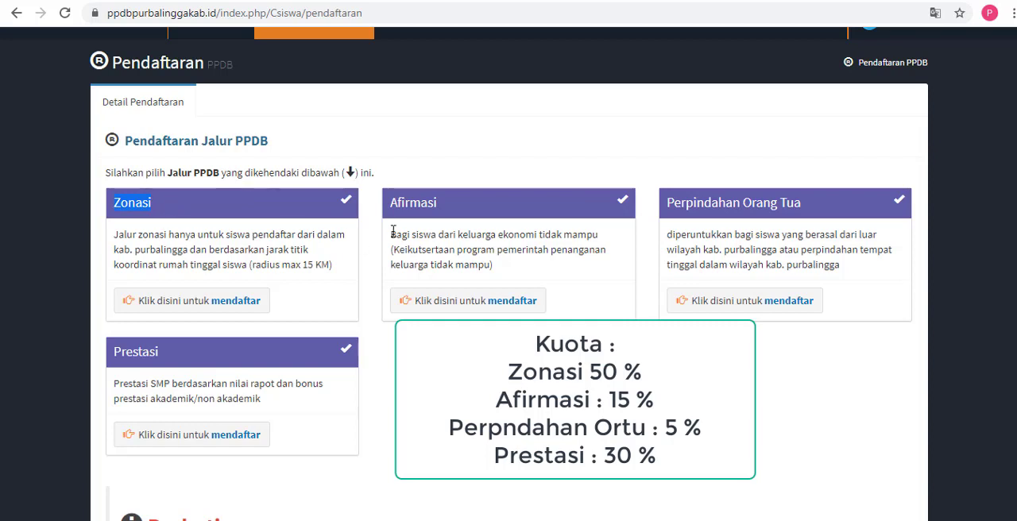
drag(392, 204, 435, 208)
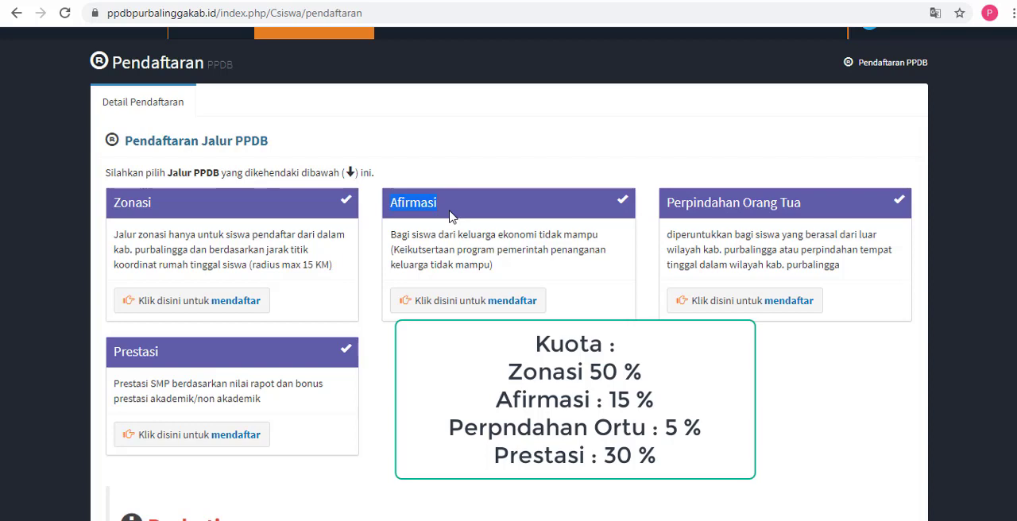
click(722, 197)
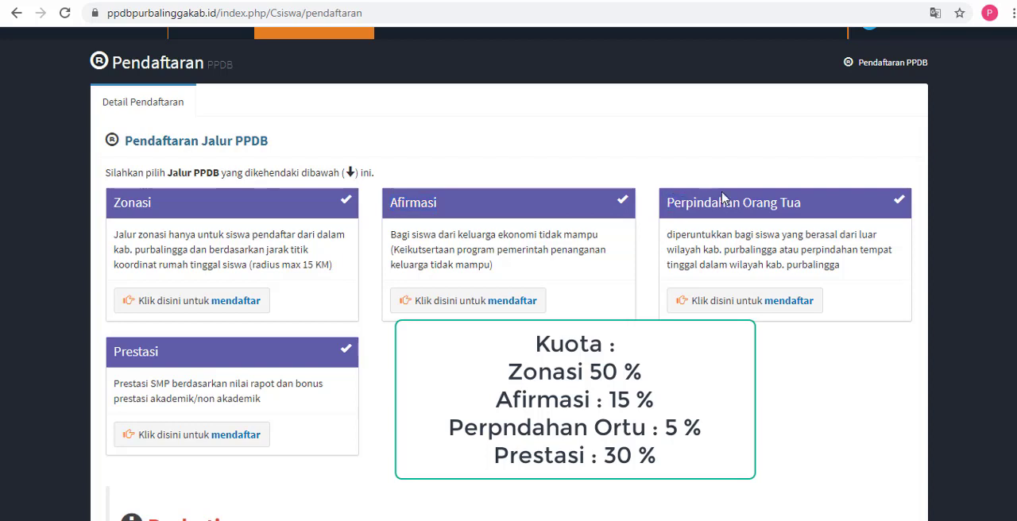
triple_click(722, 198)
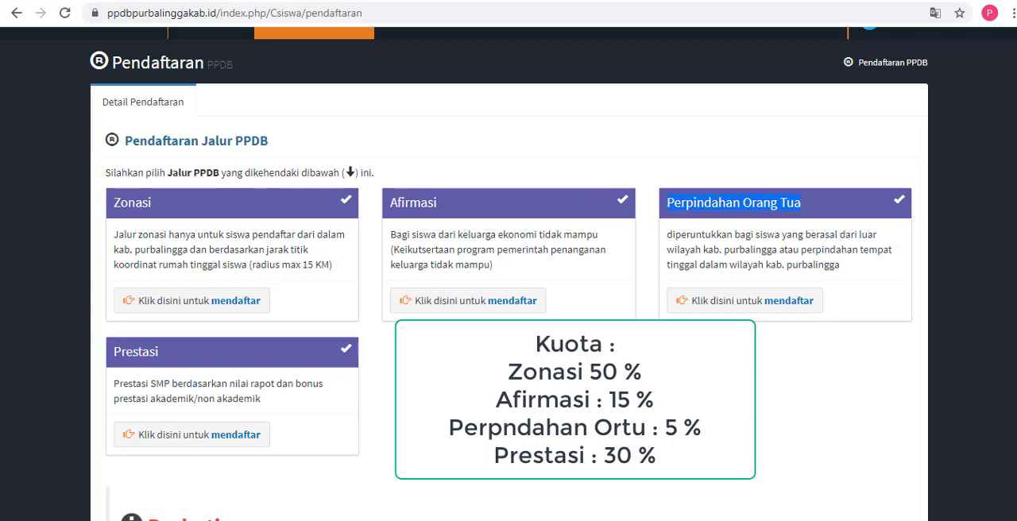
scroll(217, 302, down, 1)
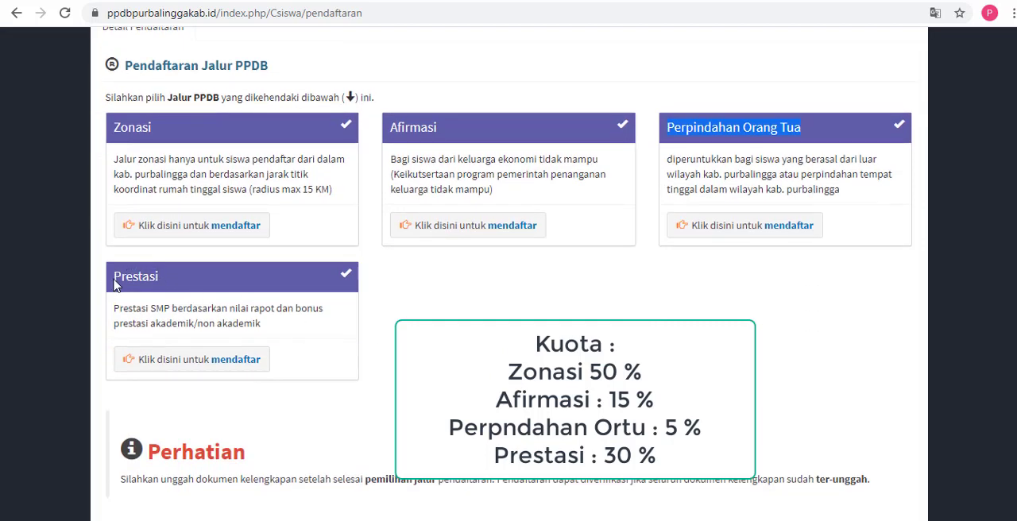
drag(114, 280, 168, 283)
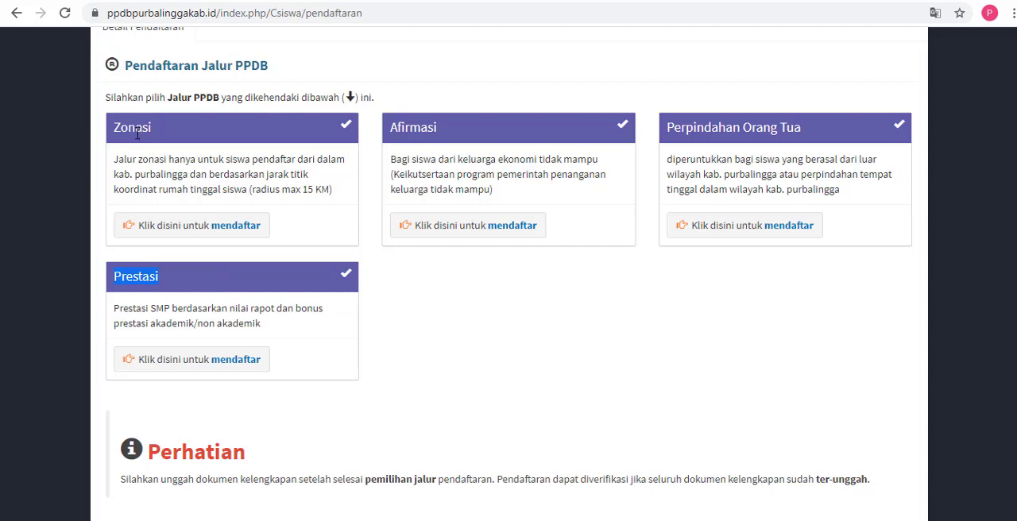
drag(117, 129, 183, 124)
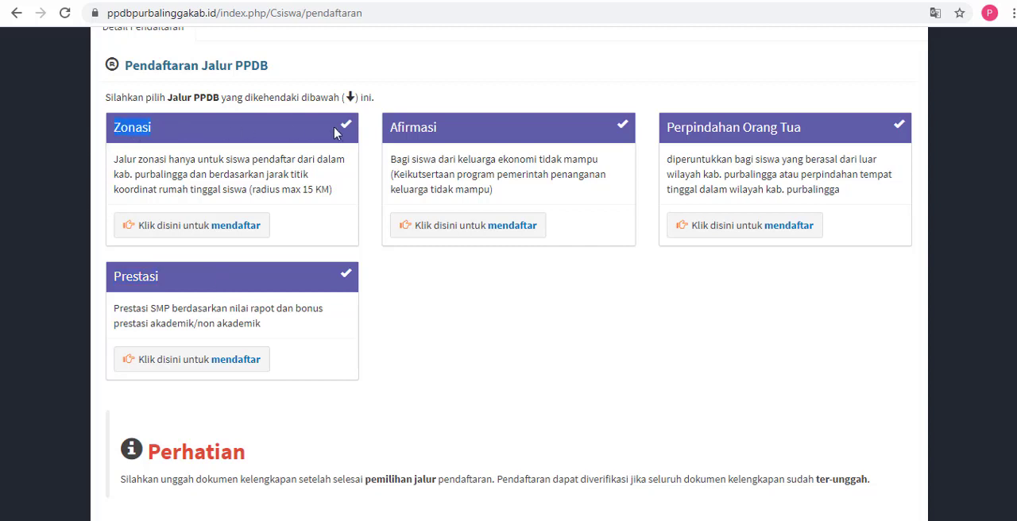
drag(396, 133, 441, 128)
drag(667, 128, 724, 128)
drag(117, 280, 190, 277)
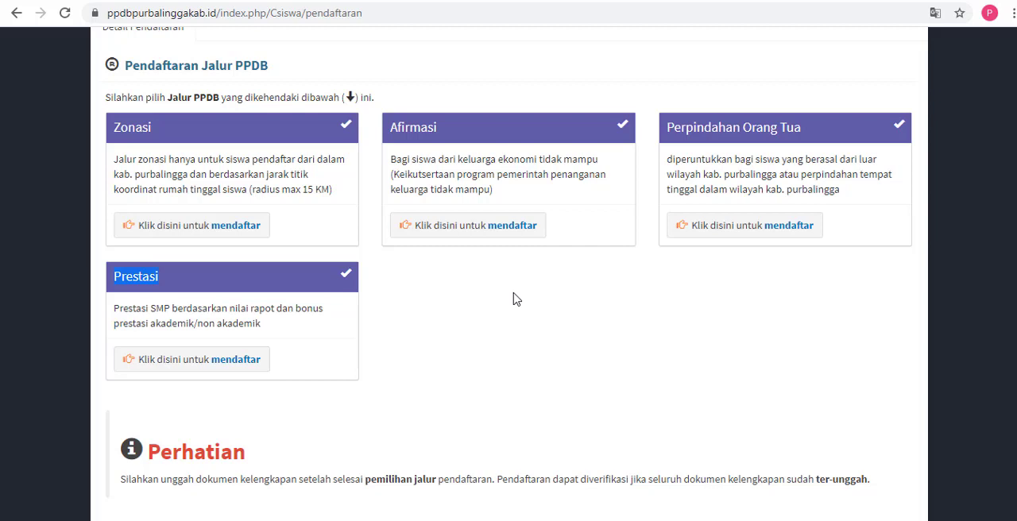
Step: Switch to Notepad and replace the login notes with the line "WAJIB MEMILIH 2 SEKOLAH TUJUAN"
key(alt+Tab)
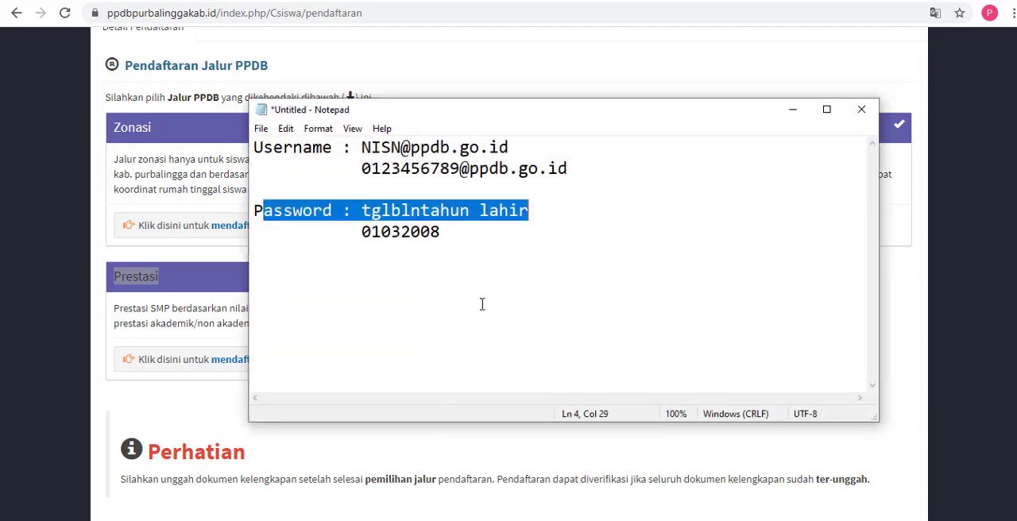
click(301, 189)
key(ctrl+a)
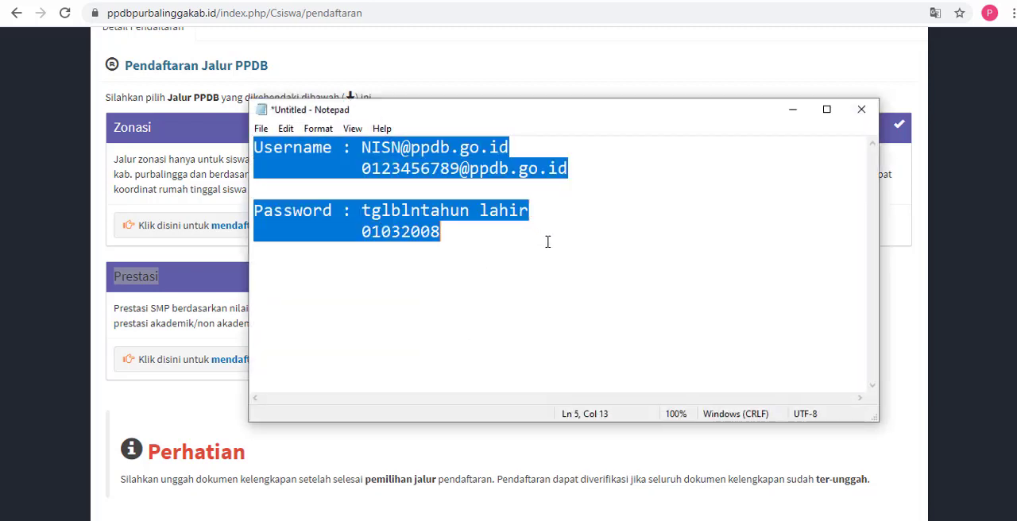
key(BackSpace)
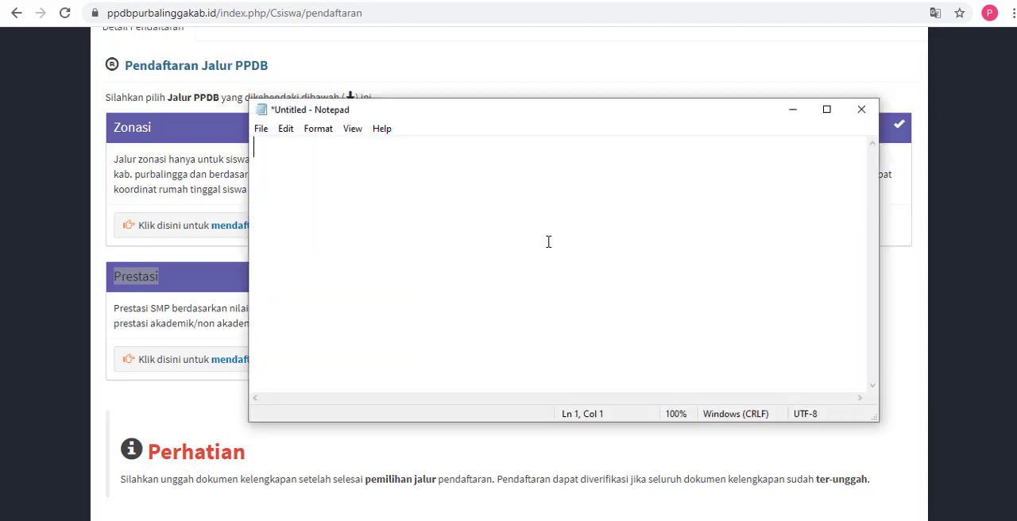
text(WAJB)
key(BackSpace)
text(IB MEMILIH )
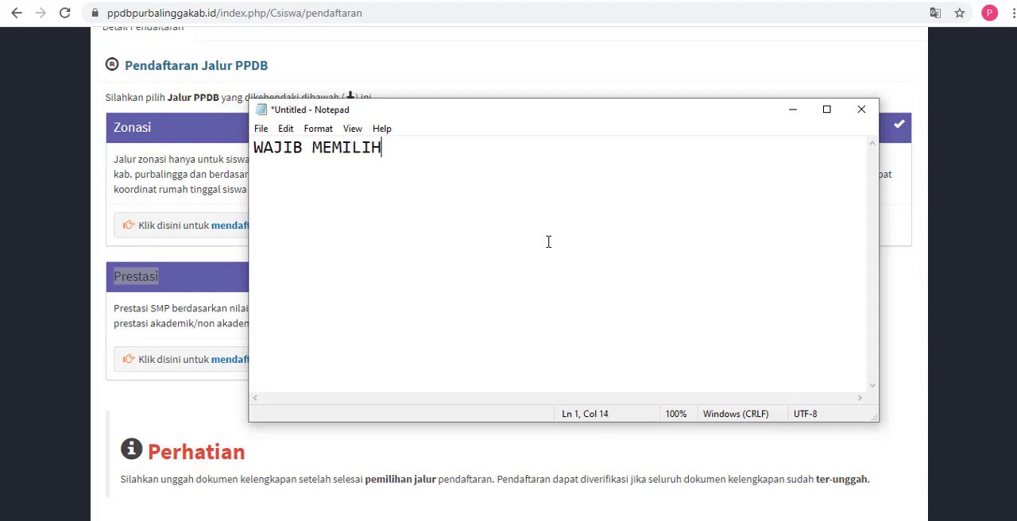
text(2 SEKOLAH )
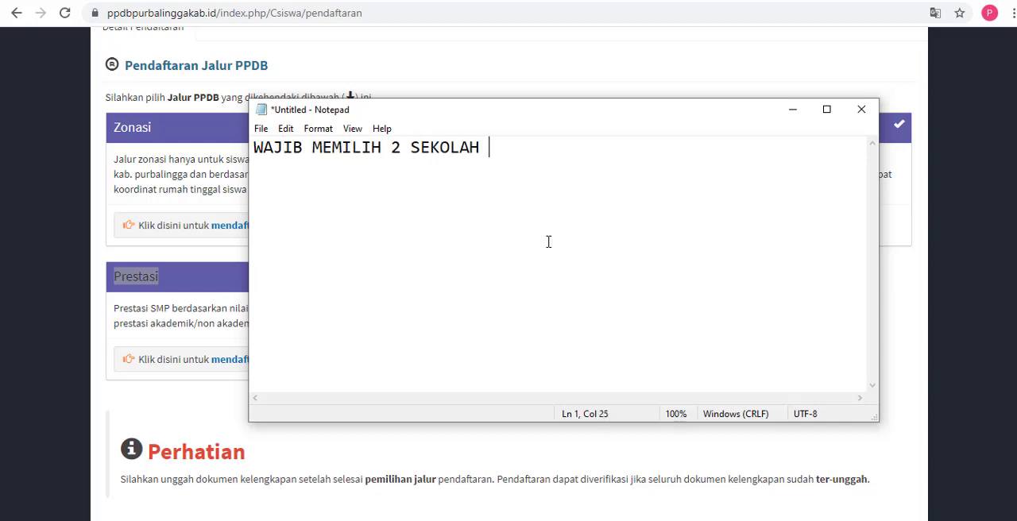
text(TUJUAN)
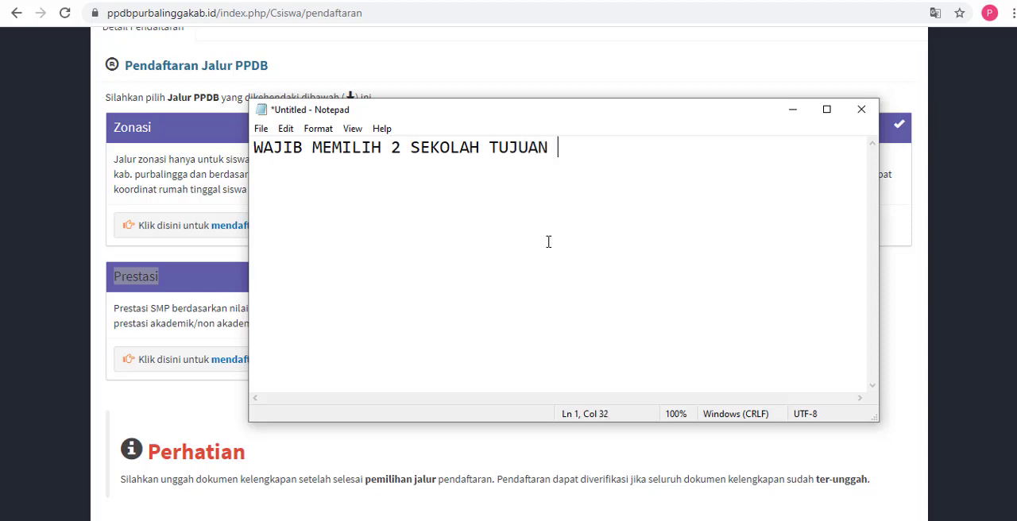
Step: Add a second line to the note reading "PILIHAN 1 dan PILIHAN 2"
key(Return)
text(PILIHAN 1 dan)
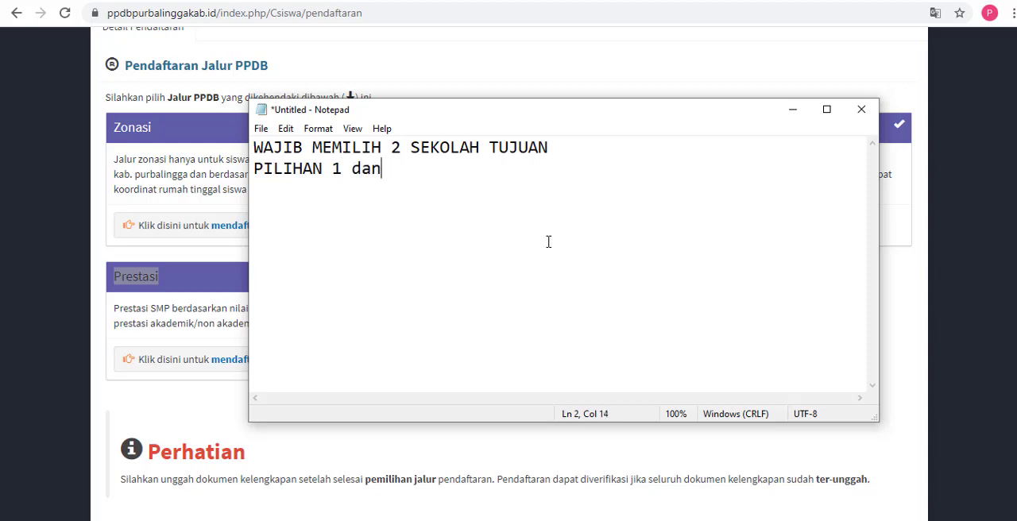
text( PILIHAN )
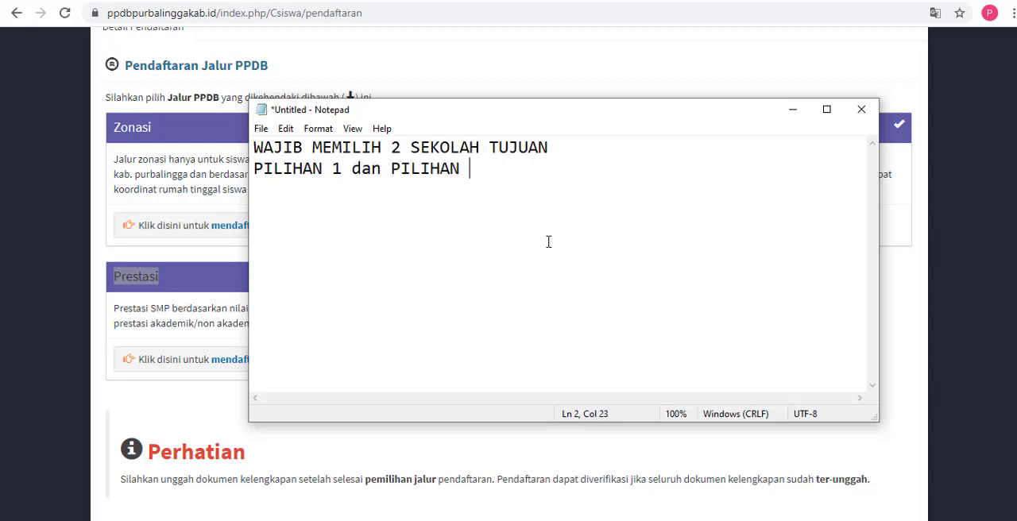
text(2)
Step: Shrink the Notepad window, place it beside the Prestasi card and highlight the two school choices in the second line
drag(251, 98, 435, 175)
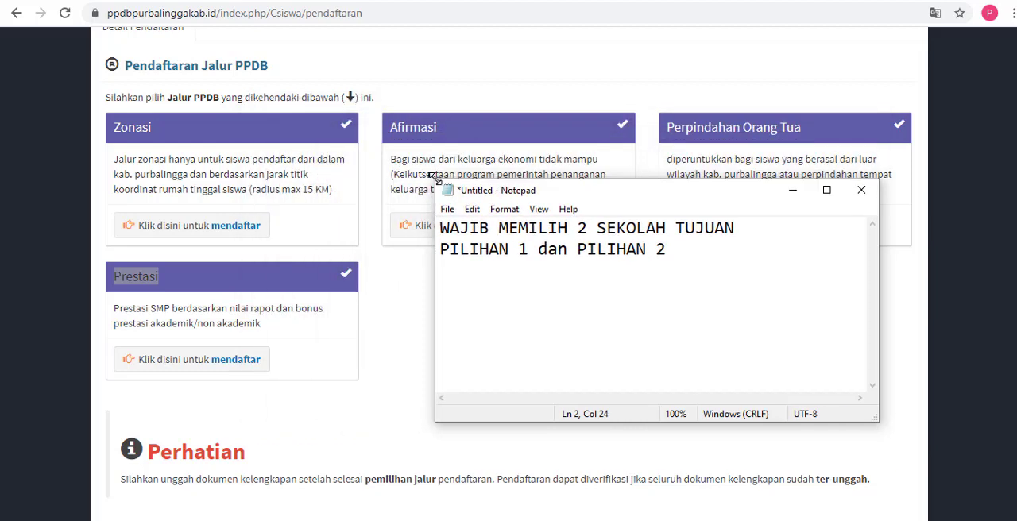
drag(630, 192, 565, 245)
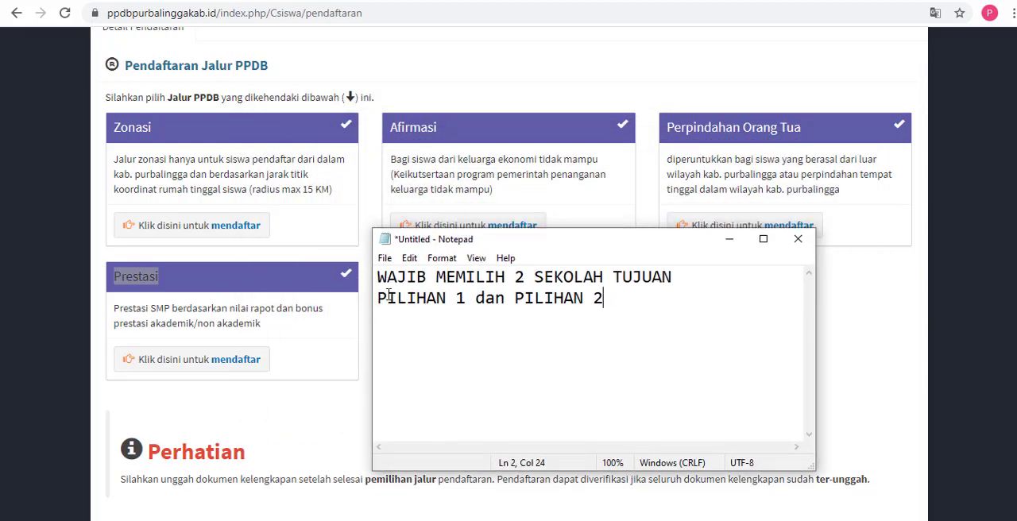
drag(380, 296, 609, 298)
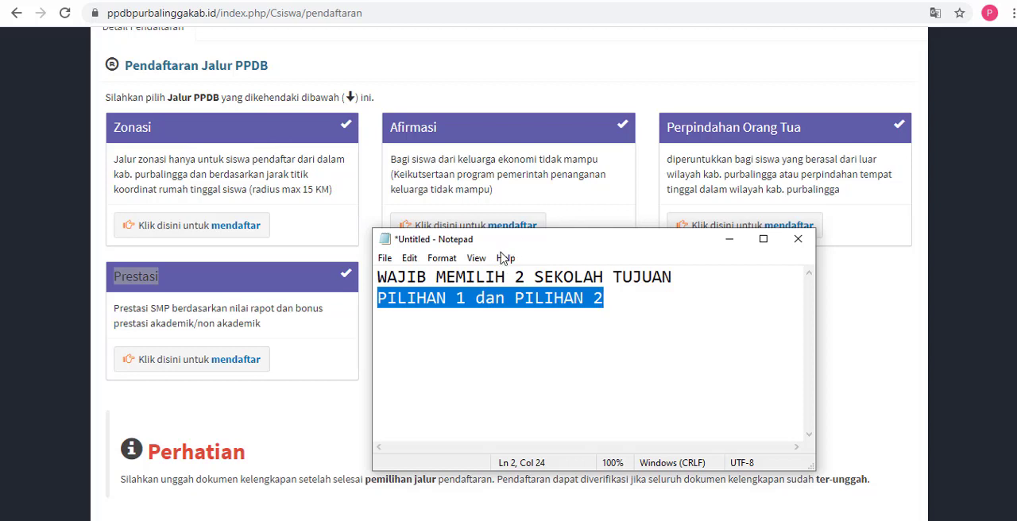
click(414, 332)
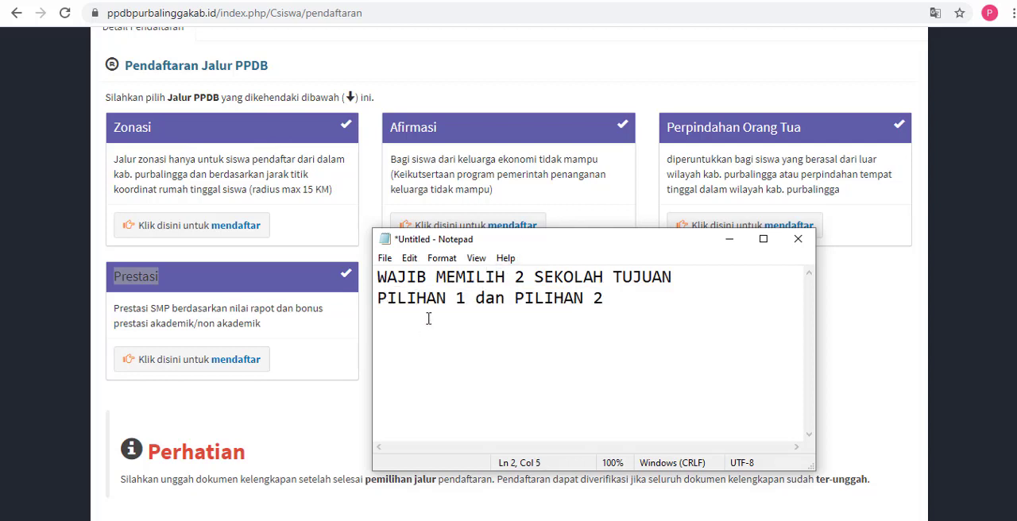
drag(377, 298, 604, 299)
click(518, 298)
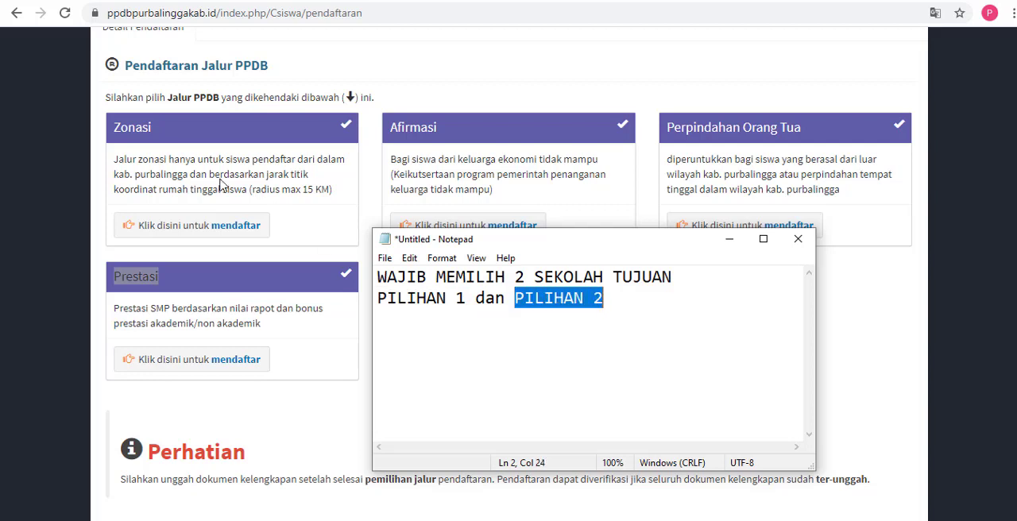
Step: Check the path cards on the registration page, bring the note back and highlight its PILIHAN 1 and PILIHAN 2 text
click(197, 136)
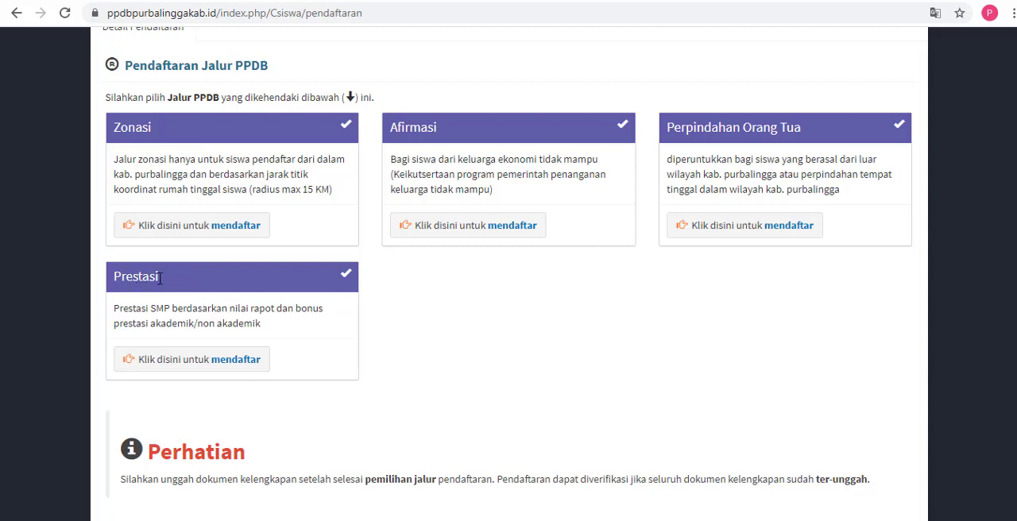
key(alt+Tab)
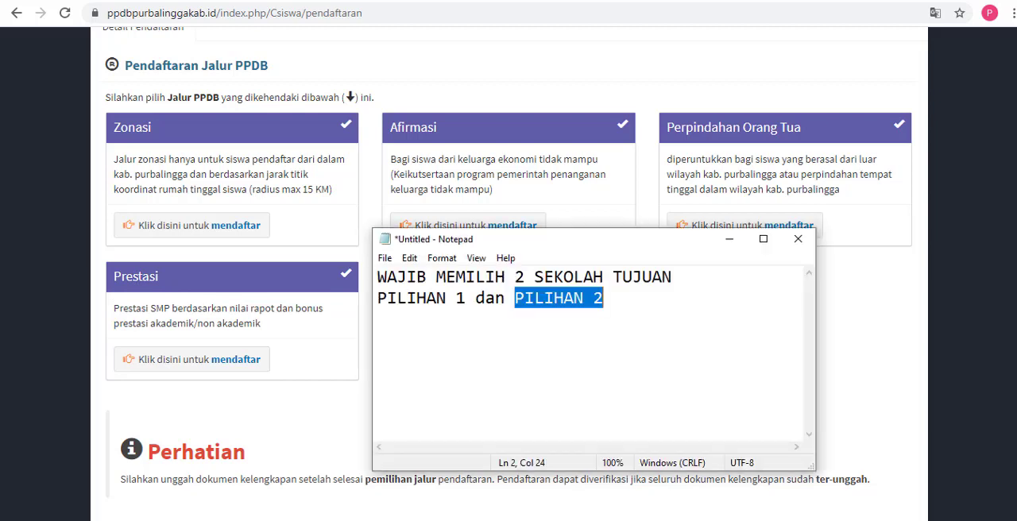
drag(590, 248, 597, 225)
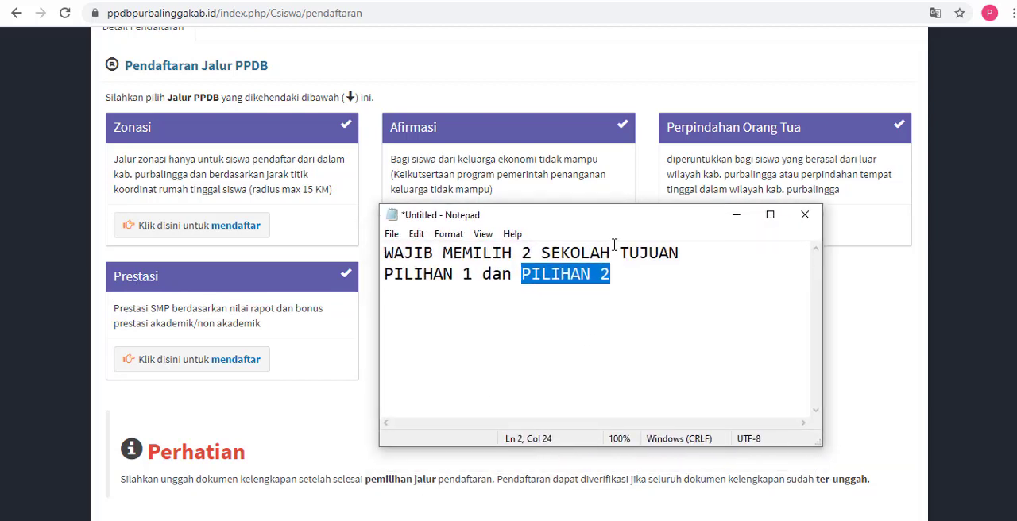
click(622, 271)
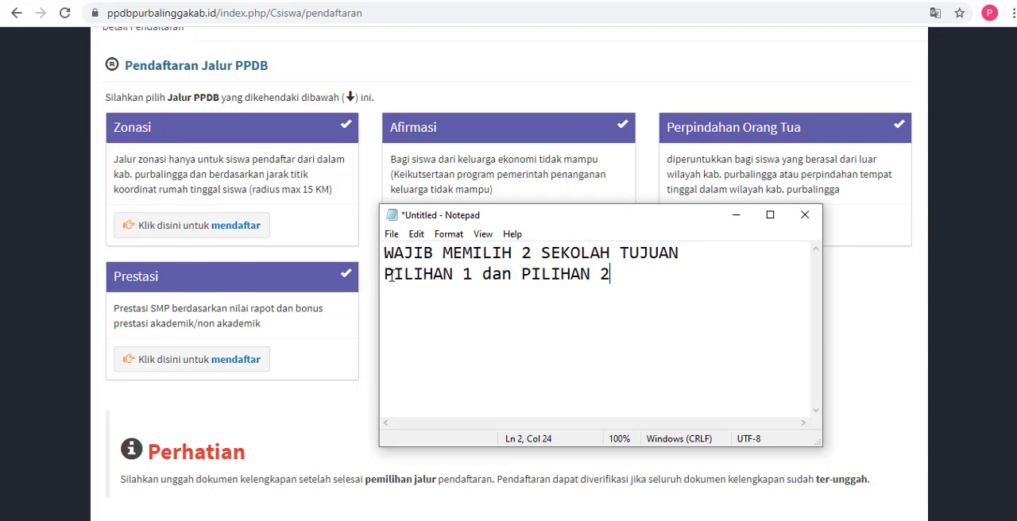
drag(384, 275, 610, 276)
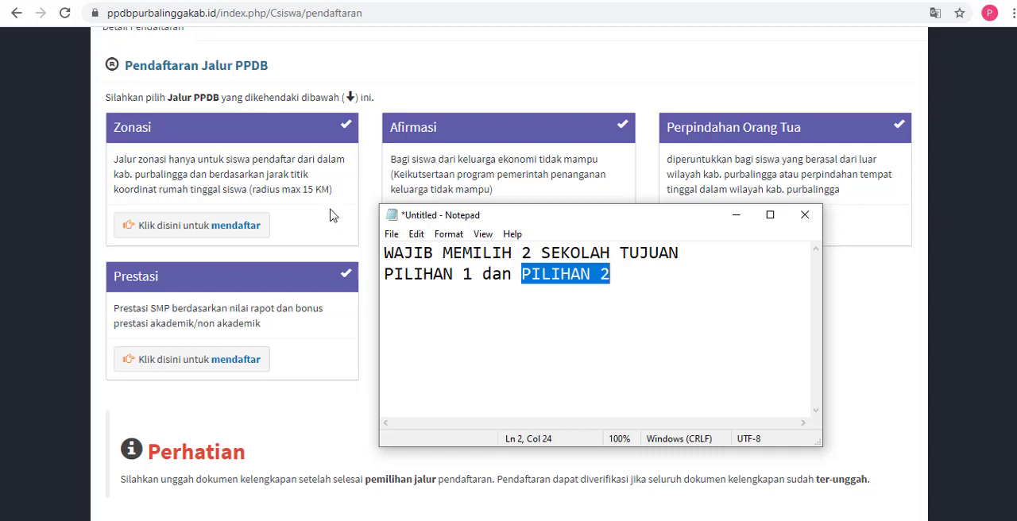
Step: Return to the registration page and highlight the Prestasi, Zonasi and Afirmasi path titles
click(313, 371)
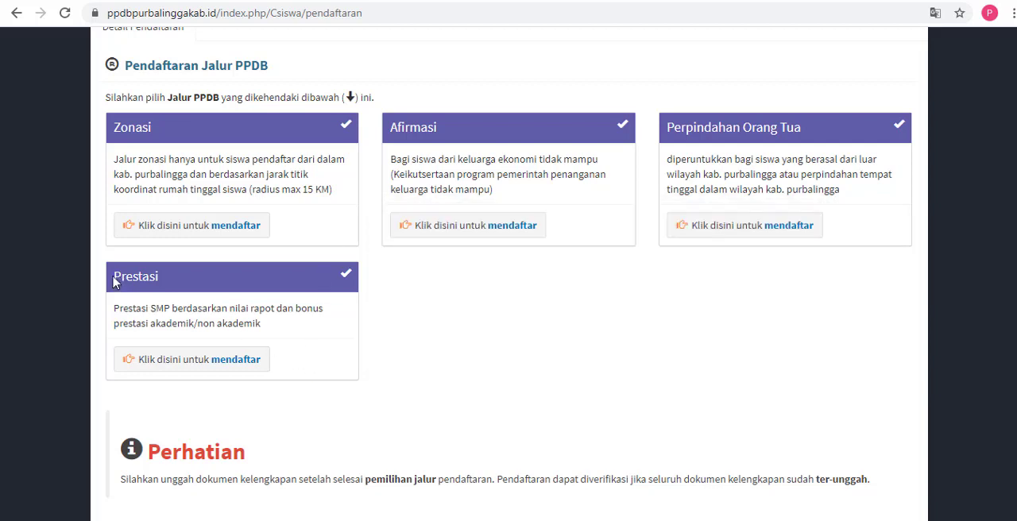
drag(114, 280, 164, 289)
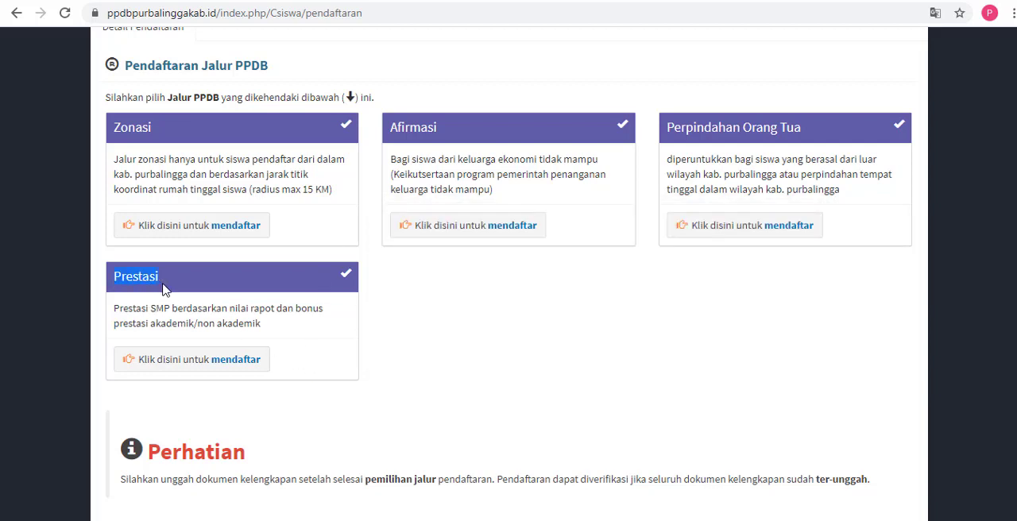
click(231, 363)
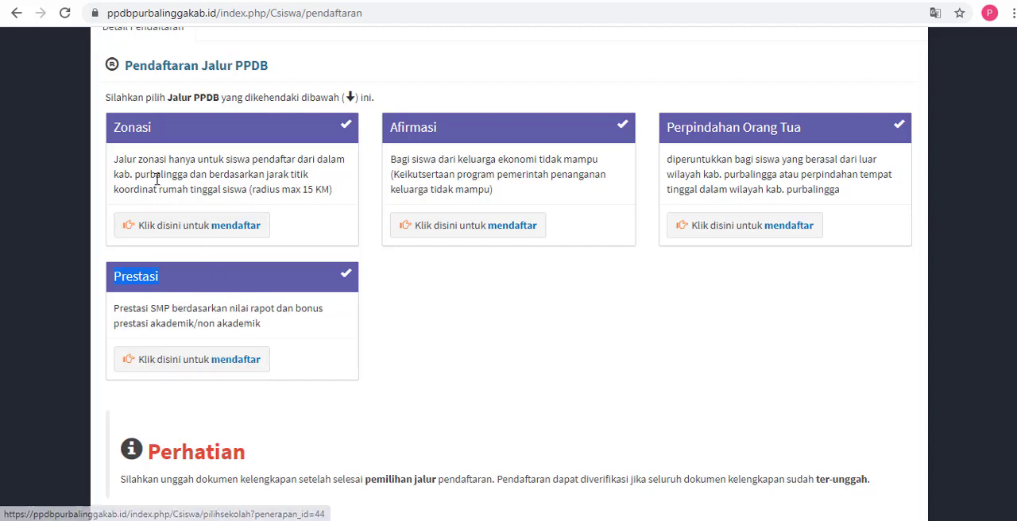
drag(116, 129, 168, 141)
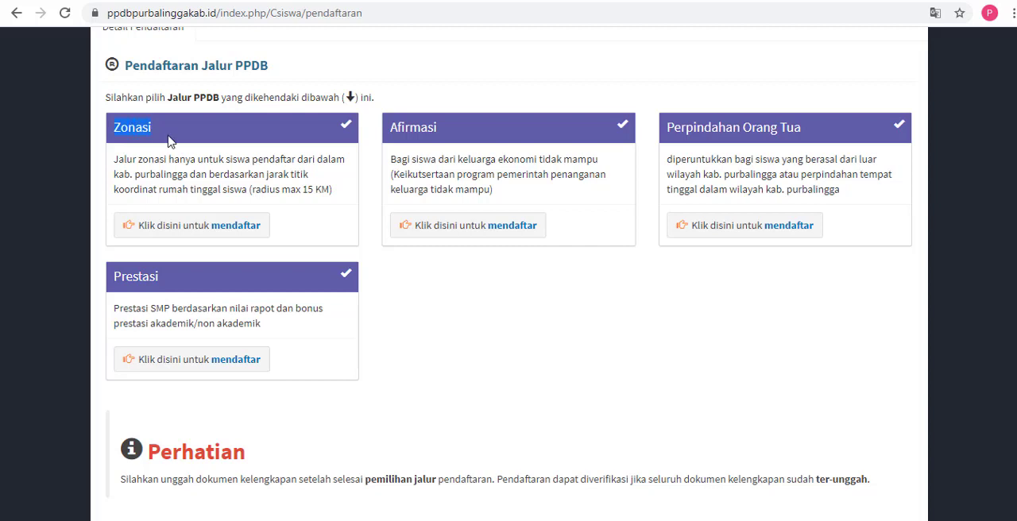
drag(389, 128, 450, 129)
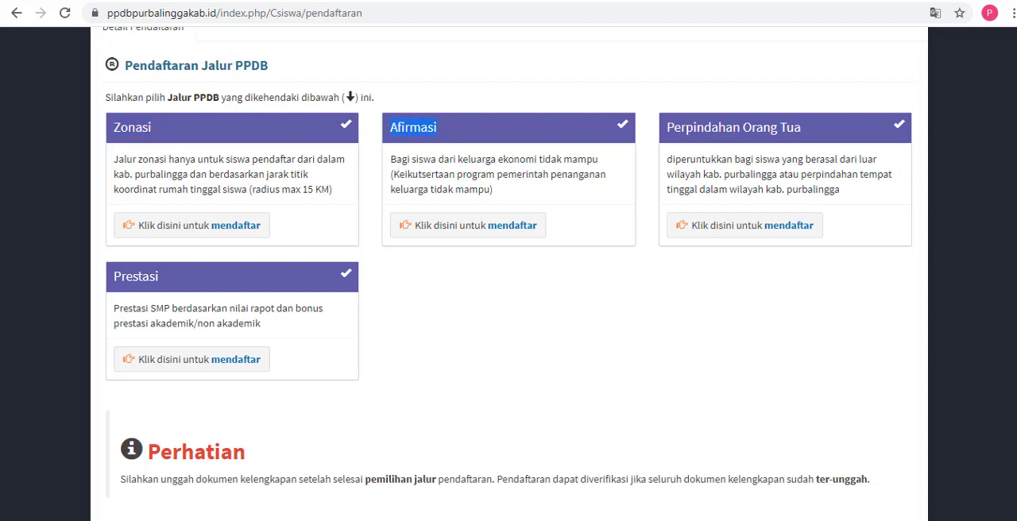
Step: Show the note again in a larger window moved over the path cards and highlight both of its lines
click(351, 519)
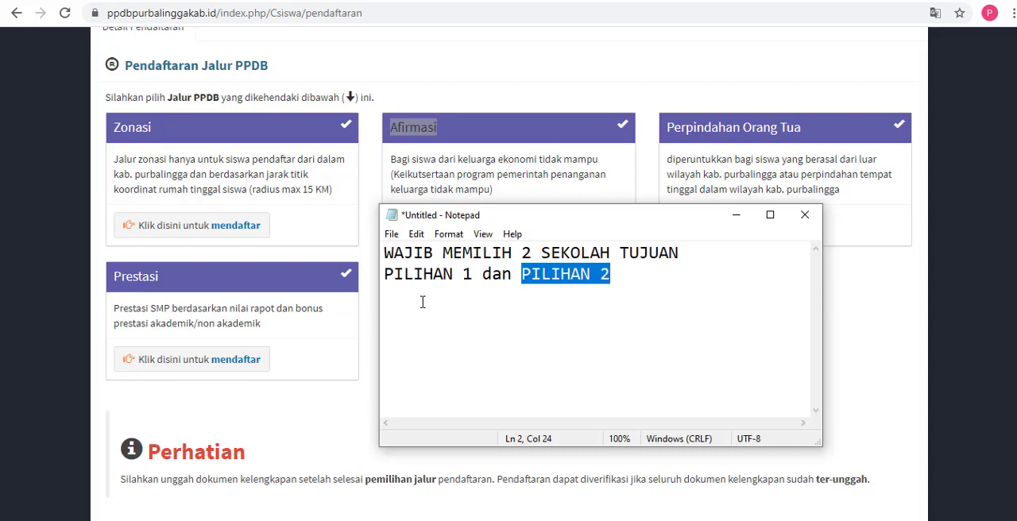
drag(385, 252, 698, 264)
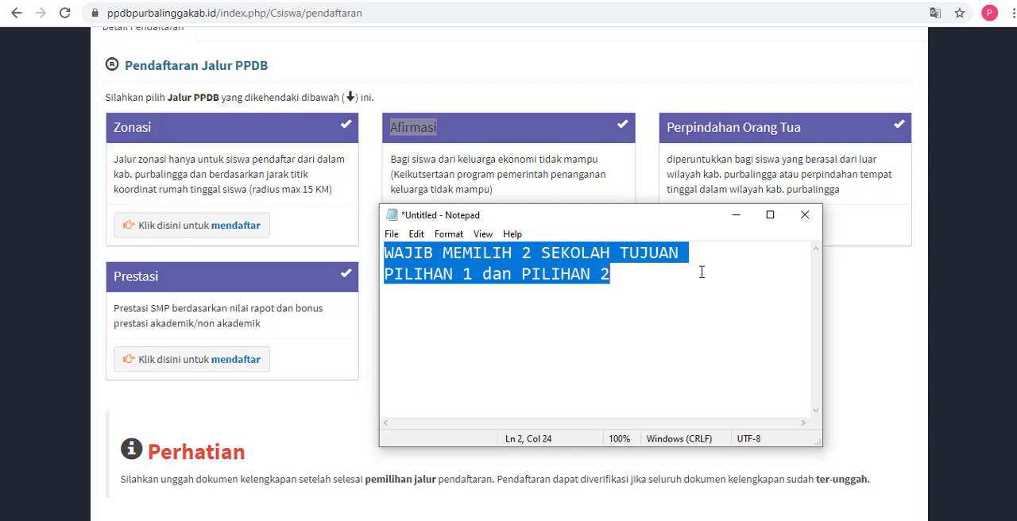
drag(657, 219, 626, 189)
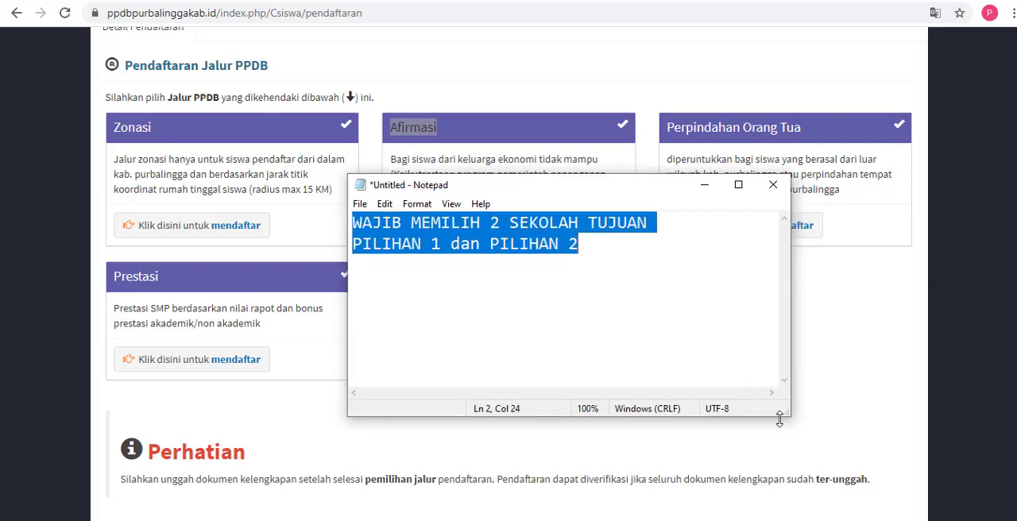
drag(779, 419, 851, 467)
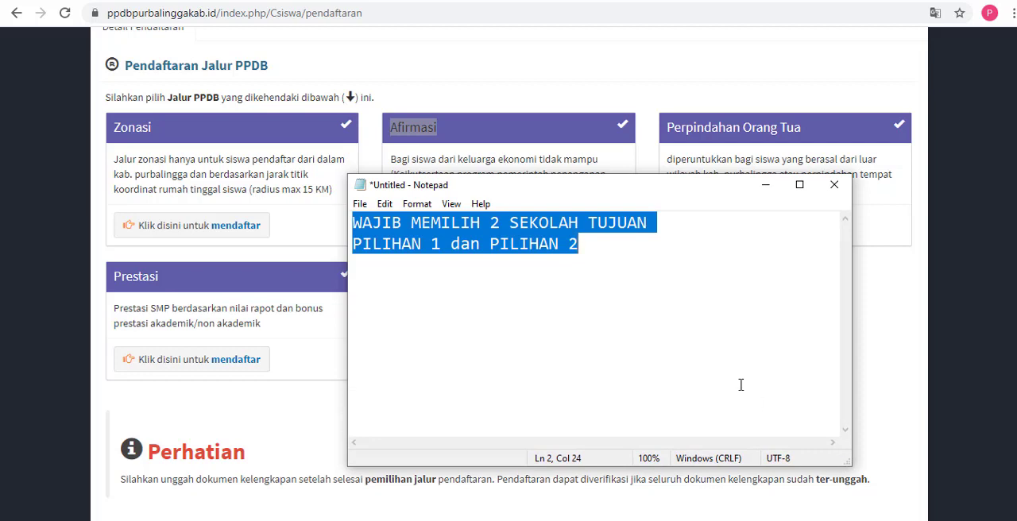
drag(595, 191, 578, 138)
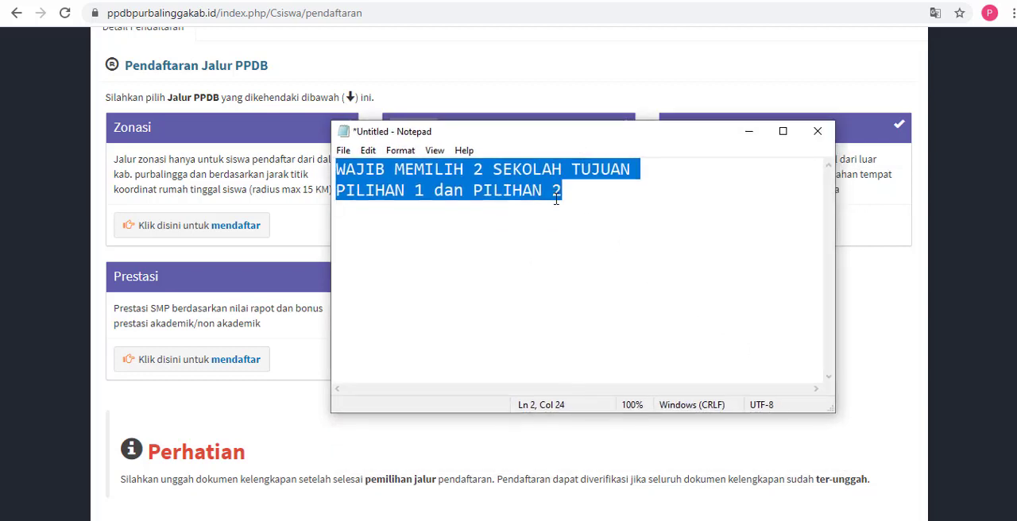
click(468, 190)
drag(336, 169, 567, 192)
Step: Start registering through the Zonasi path and examine the schools around Lokasi Rumah on the Jalur Zonasi map
click(524, 73)
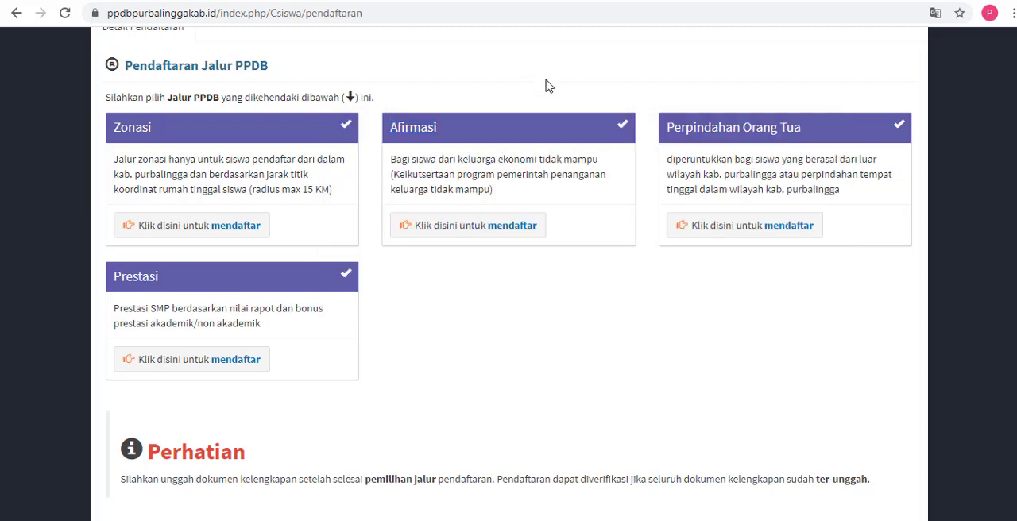
scroll(506, 274, down, 1)
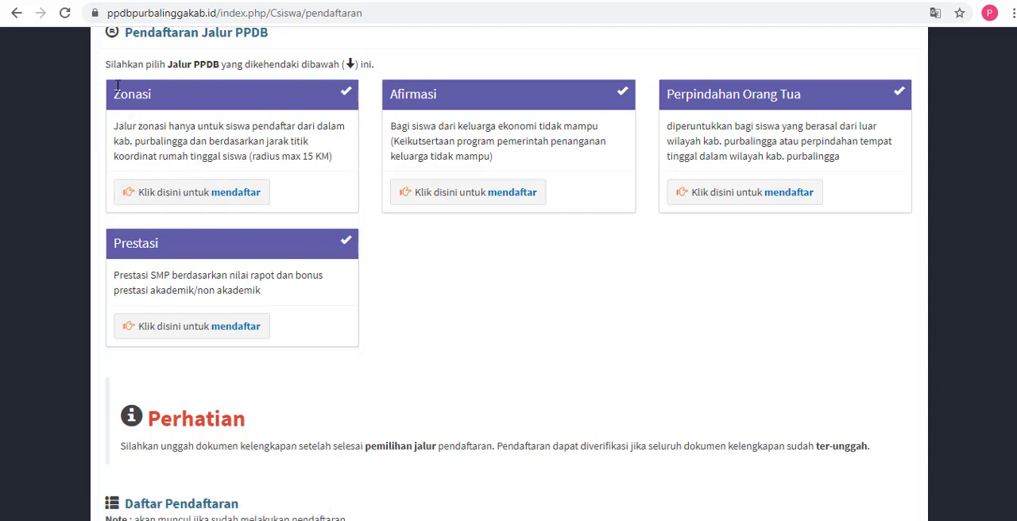
click(231, 201)
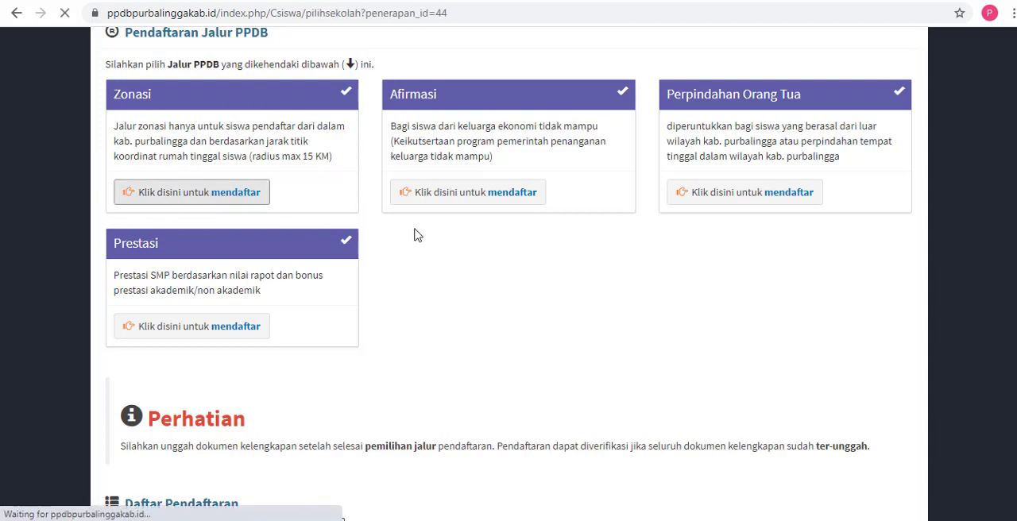
scroll(915, 302, down, 3)
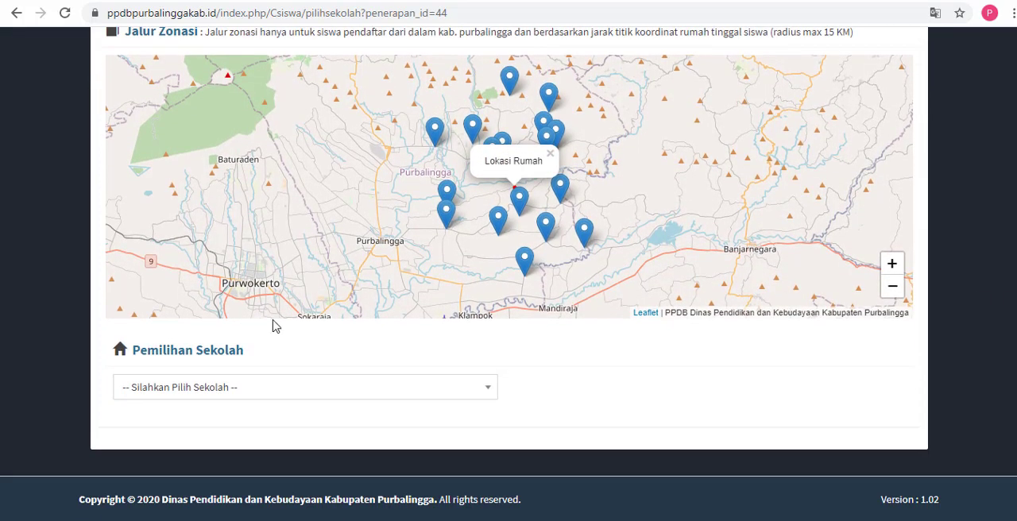
scroll(538, 249, up, 1)
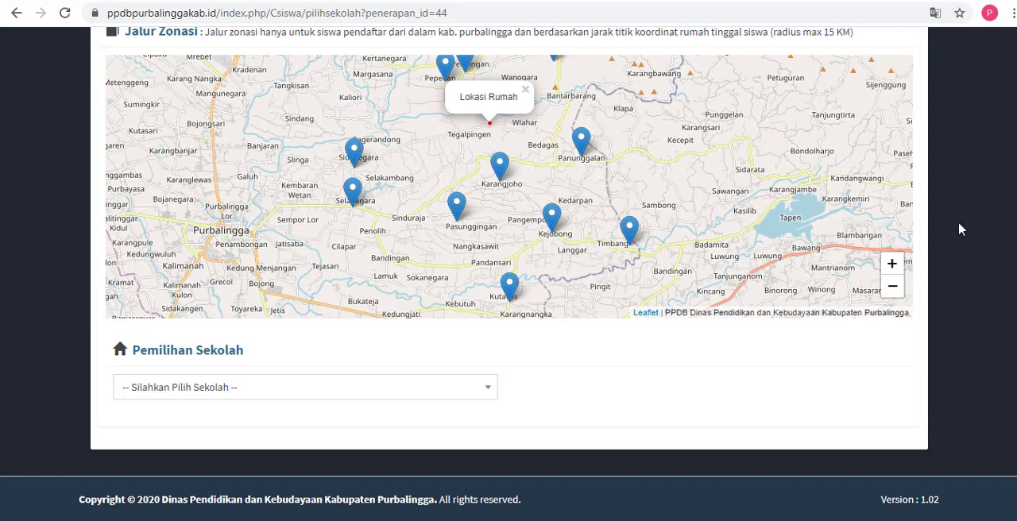
Step: Highlight the Pemilihan Sekolah heading and choose SMP Negeri 3 Pengadegan as the Zonasi destination school
scroll(1015, 244, up, 1)
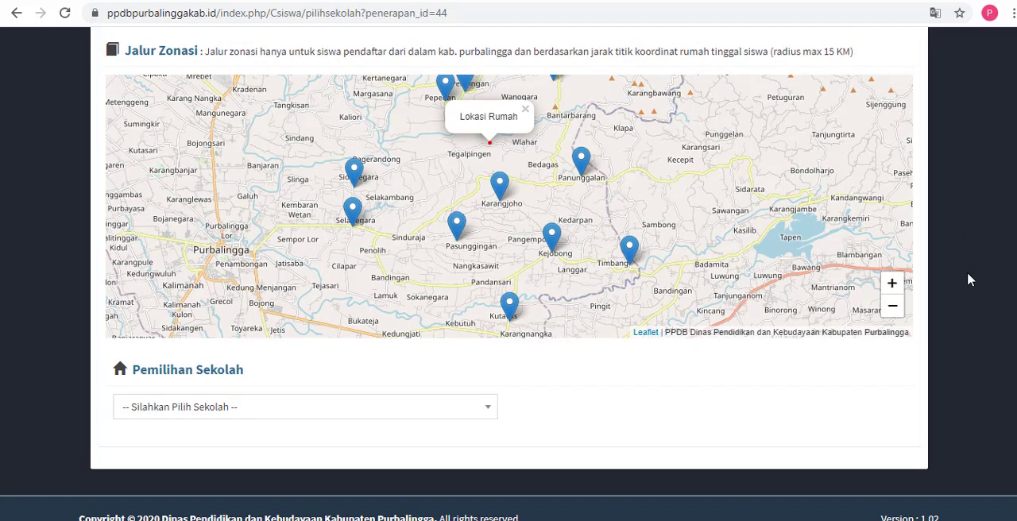
scroll(1005, 295, down, 1)
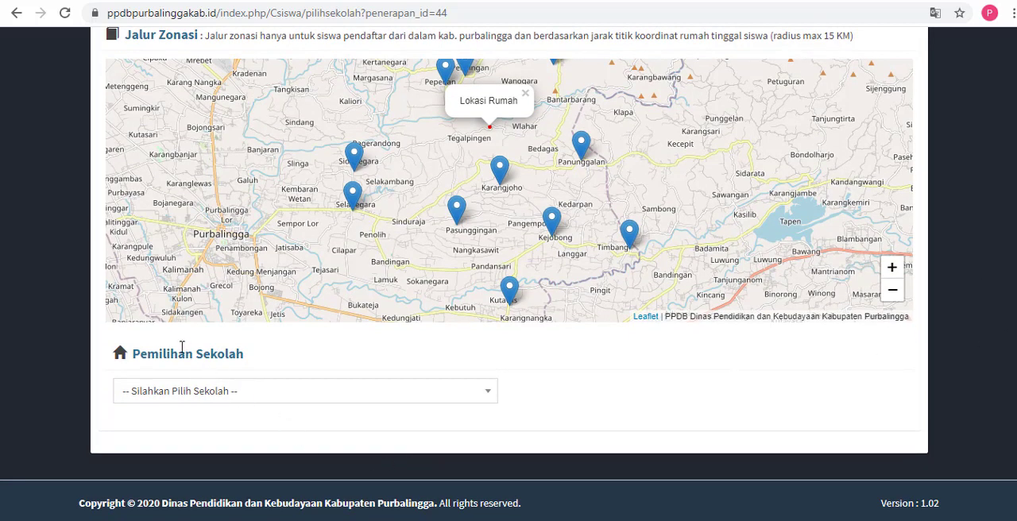
drag(165, 353, 246, 360)
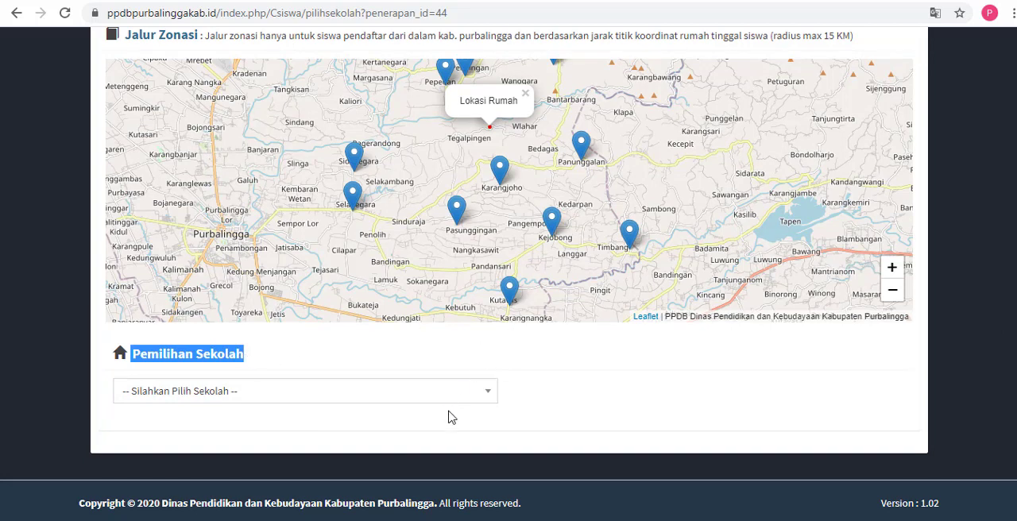
click(476, 394)
mouse_move(487, 271)
mouse_down()
mouse_move(486, 303)
mouse_move(490, 270)
mouse_up()
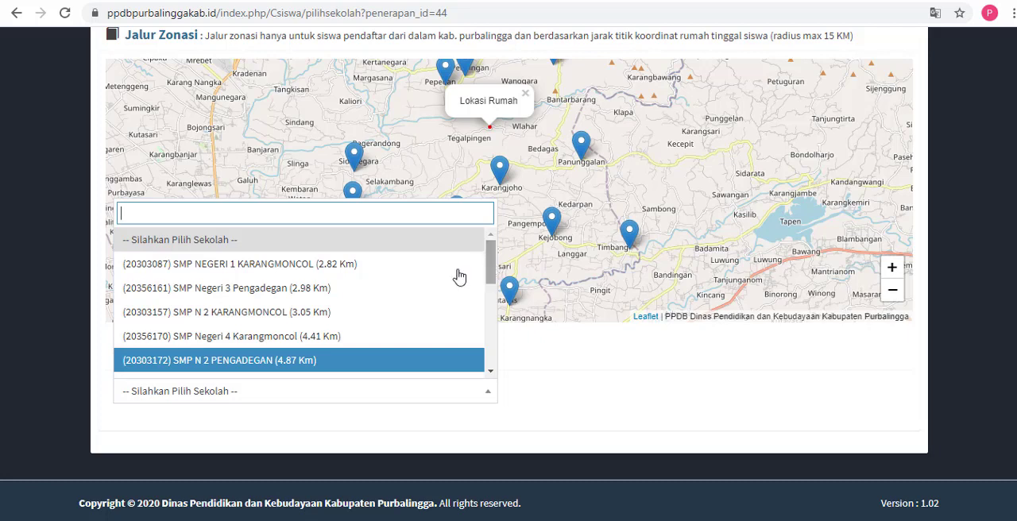
click(421, 293)
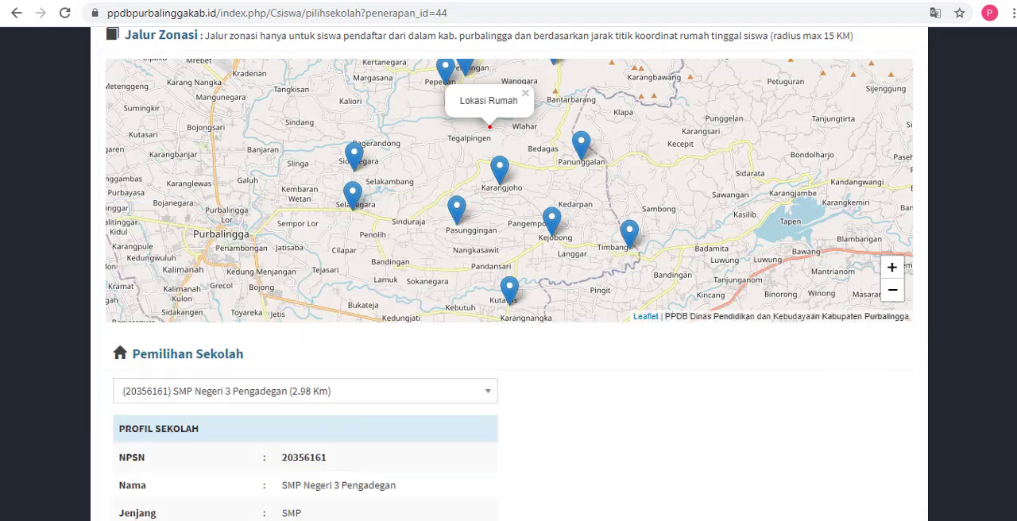
Step: Highlight the school's name in its profile and set Jenis Pilihan to Pilihan 1 (Negeri) Negeri
scroll(508, 270, down, 4)
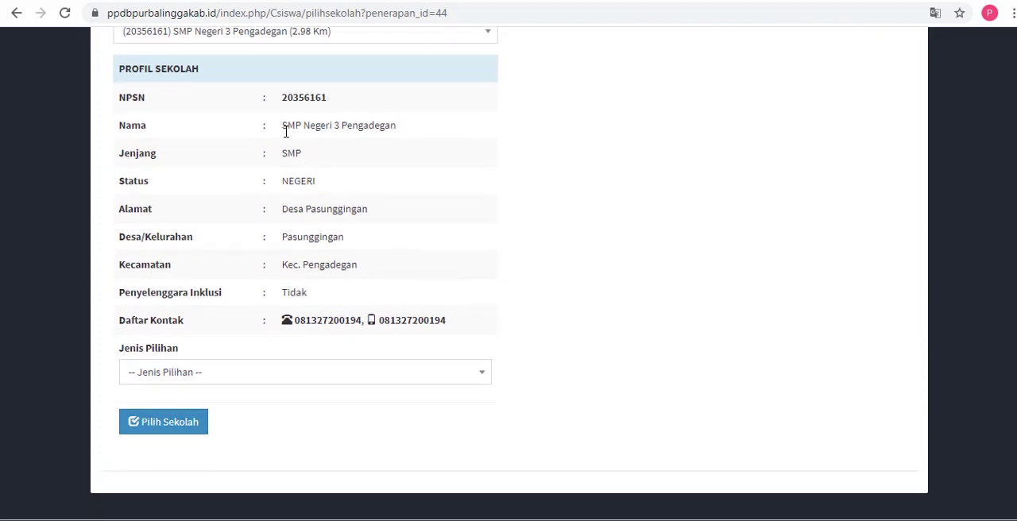
drag(284, 129, 410, 138)
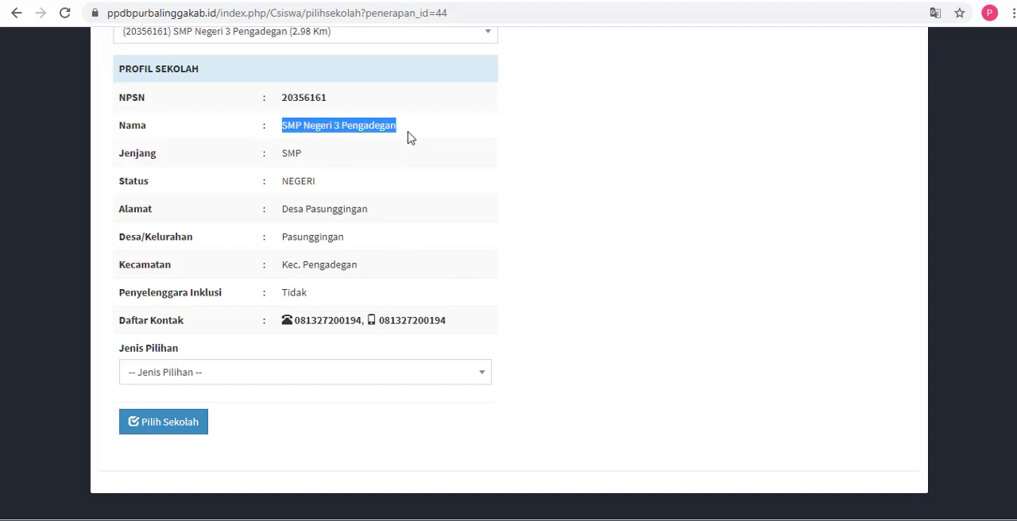
drag(284, 126, 407, 139)
click(181, 372)
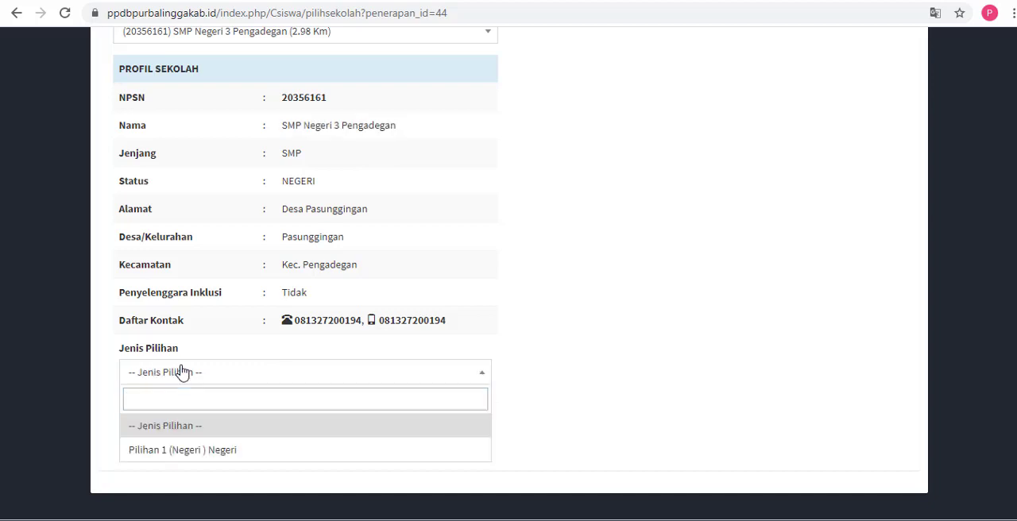
click(193, 451)
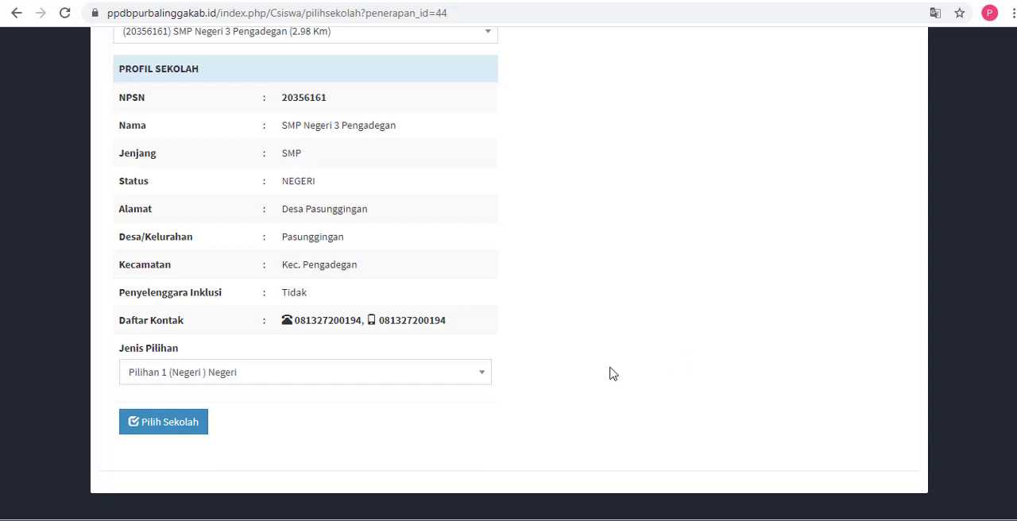
Step: Reselect SMP Negeri 3 Pengadegan and Pilihan 1 (Negeri) Negeri, and submit the school choice
scroll(881, 260, up, 2)
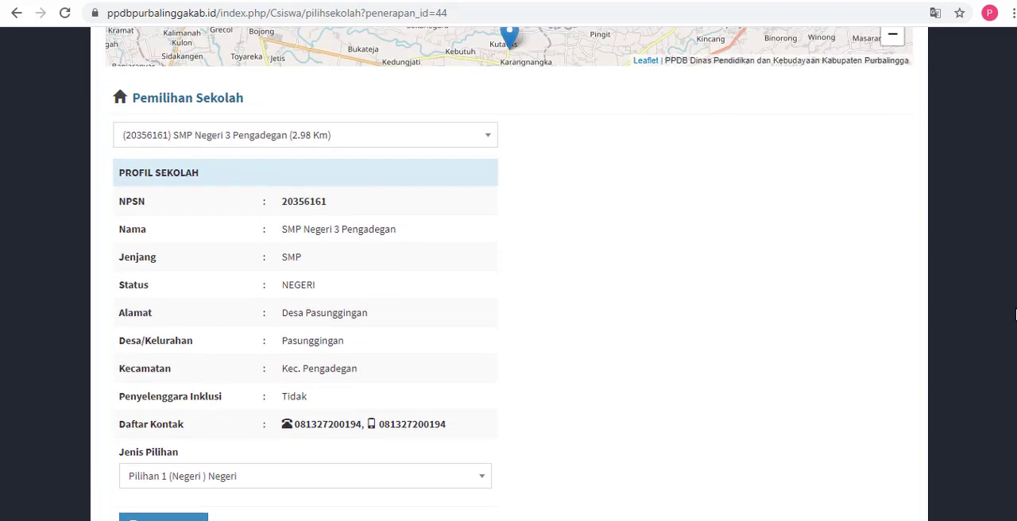
click(487, 164)
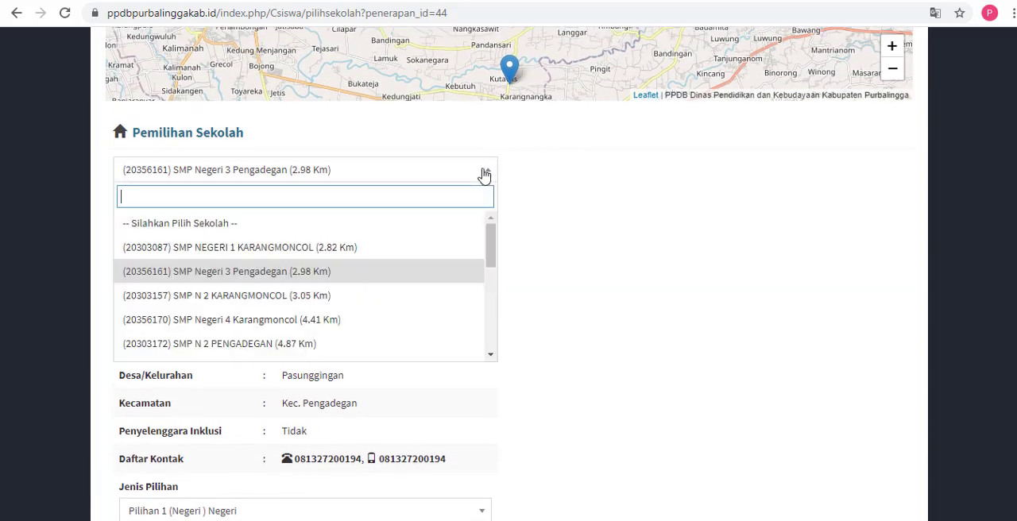
click(391, 272)
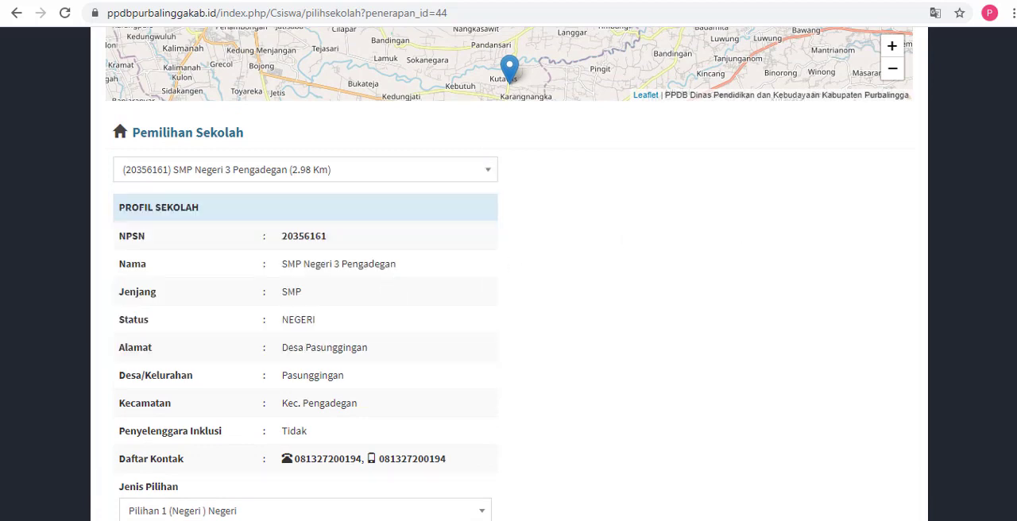
scroll(645, 388, down, 3)
click(334, 337)
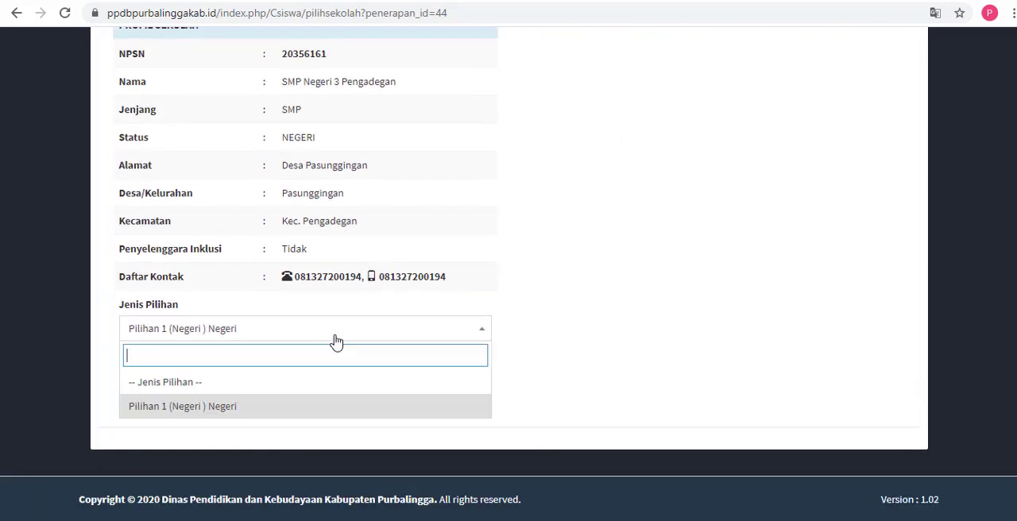
click(265, 408)
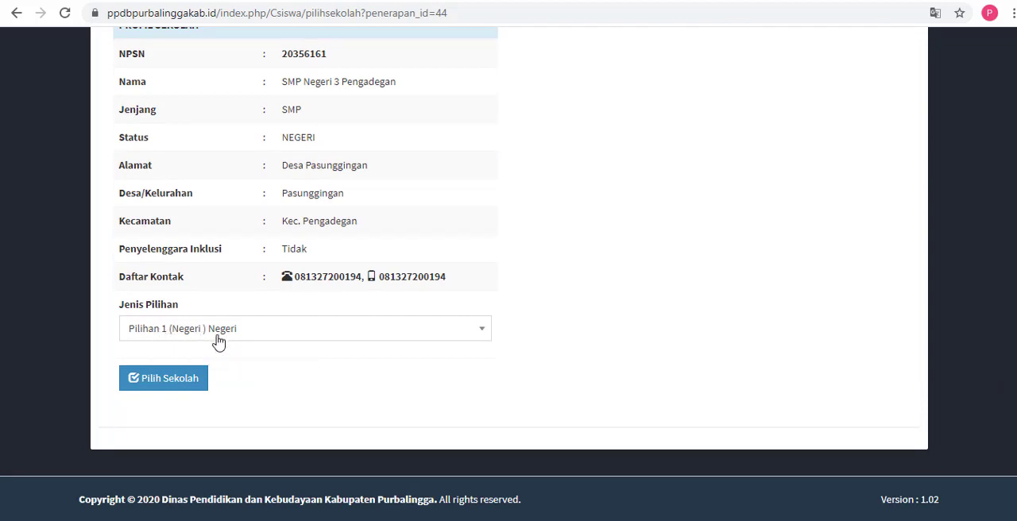
click(168, 380)
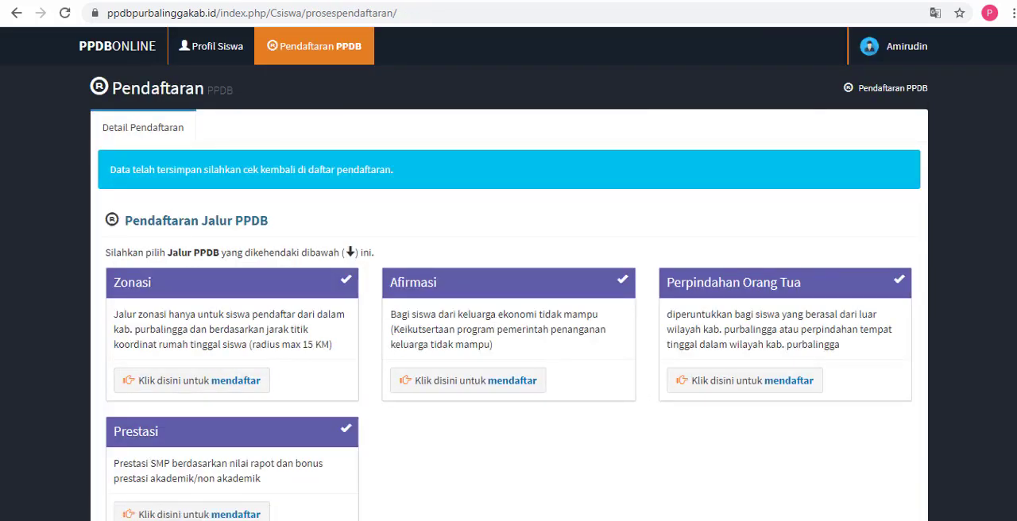
Step: Switch to the Notepad note and highlight its PILIHAN 1 and PILIHAN 2 text
key(alt+Tab)
click(434, 192)
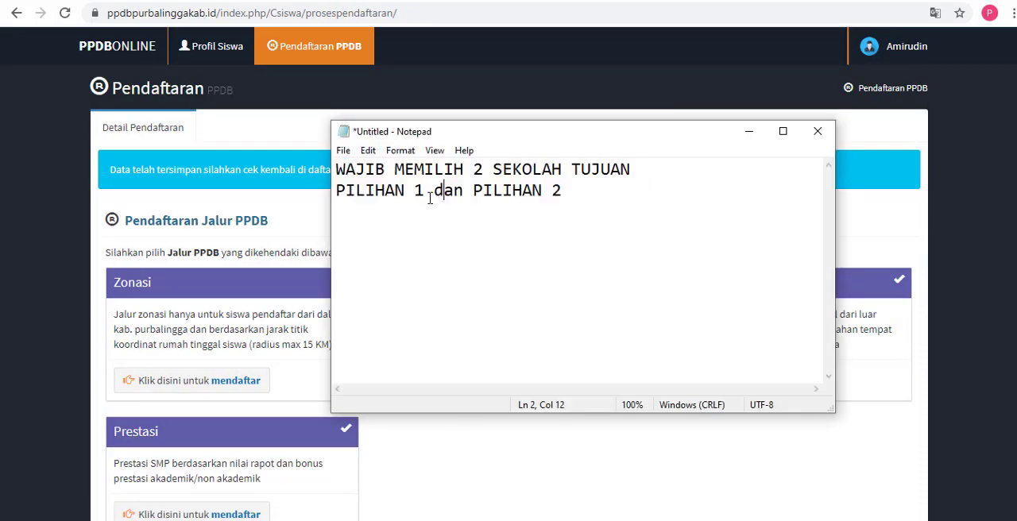
drag(424, 192, 318, 191)
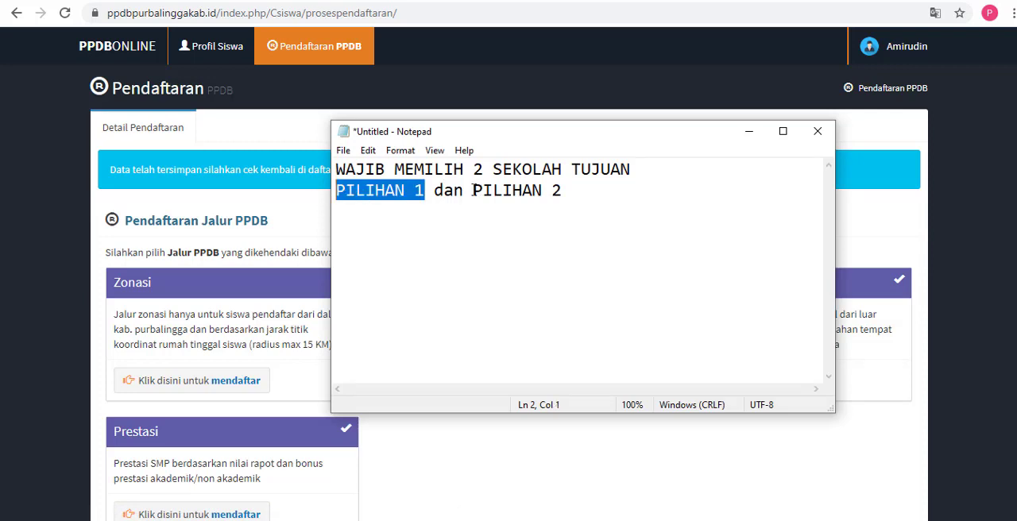
drag(474, 191, 564, 204)
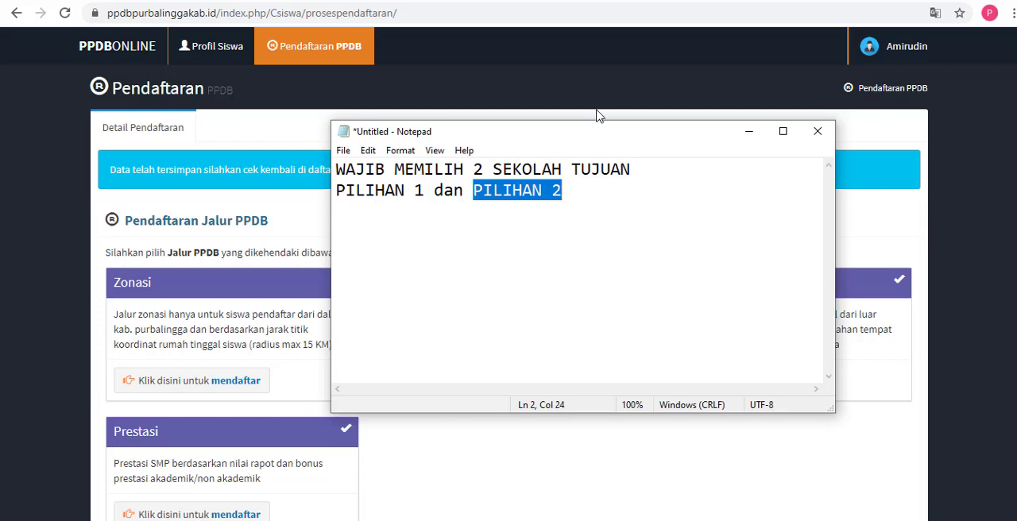
click(356, 192)
click(494, 191)
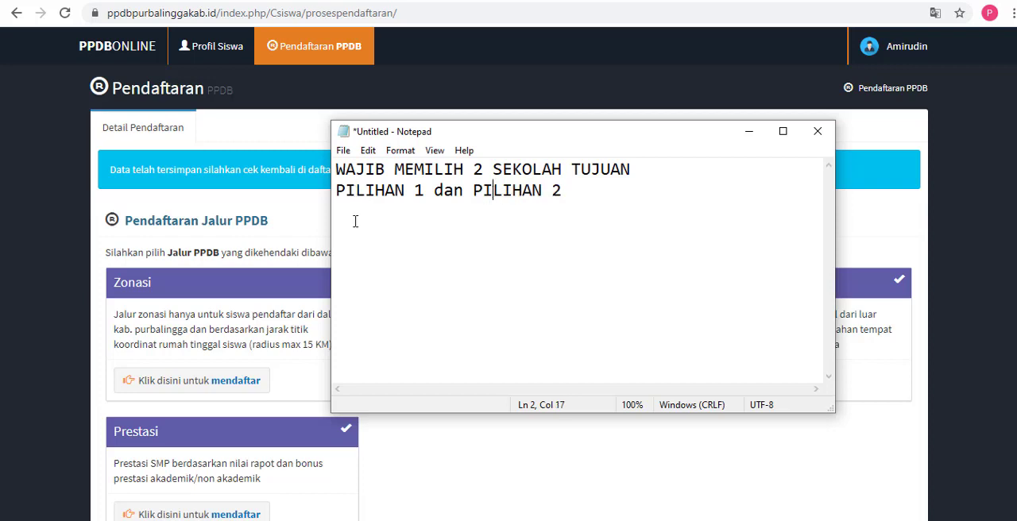
Step: Return to the registration page, start registering through the Prestasi path and examine the schools around Lokasi Rumah on its map
click(300, 223)
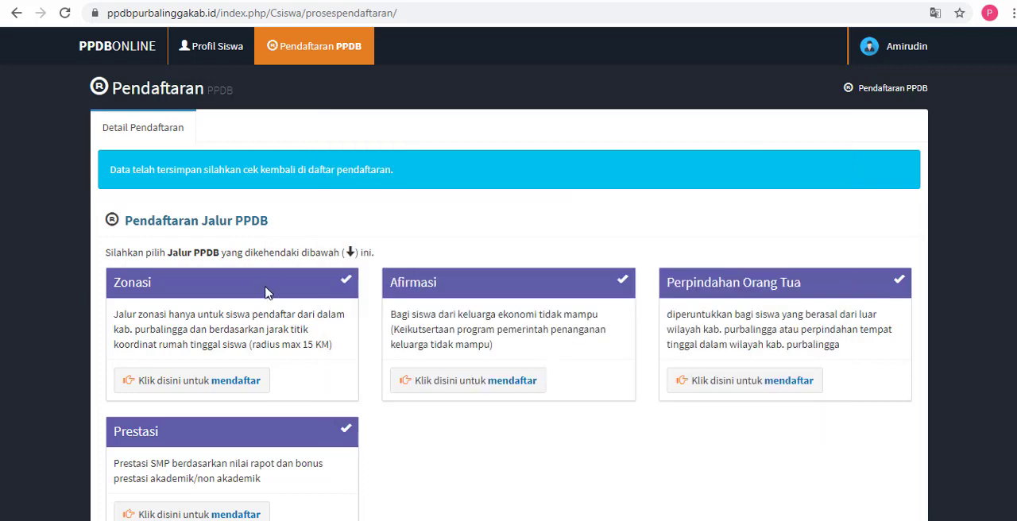
scroll(302, 282, down, 1)
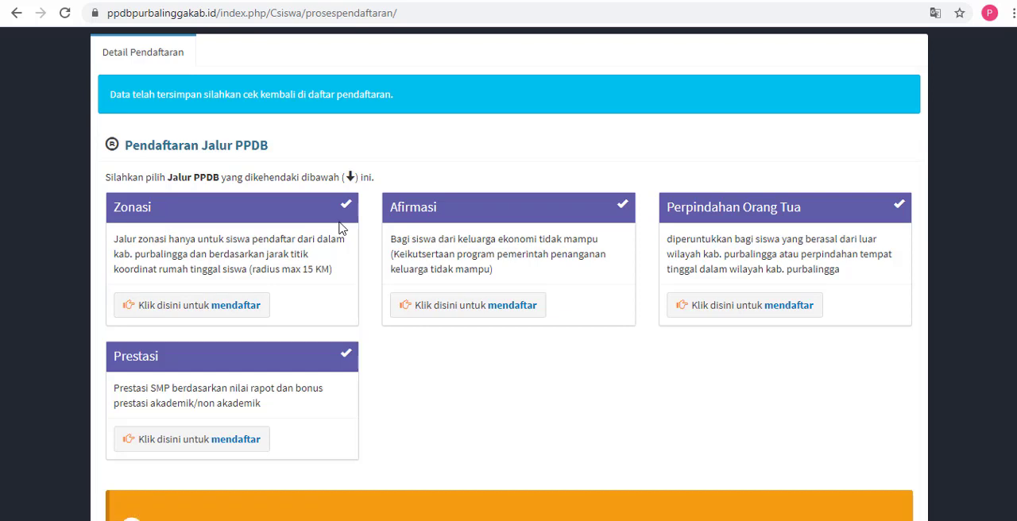
scroll(342, 228, down, 1)
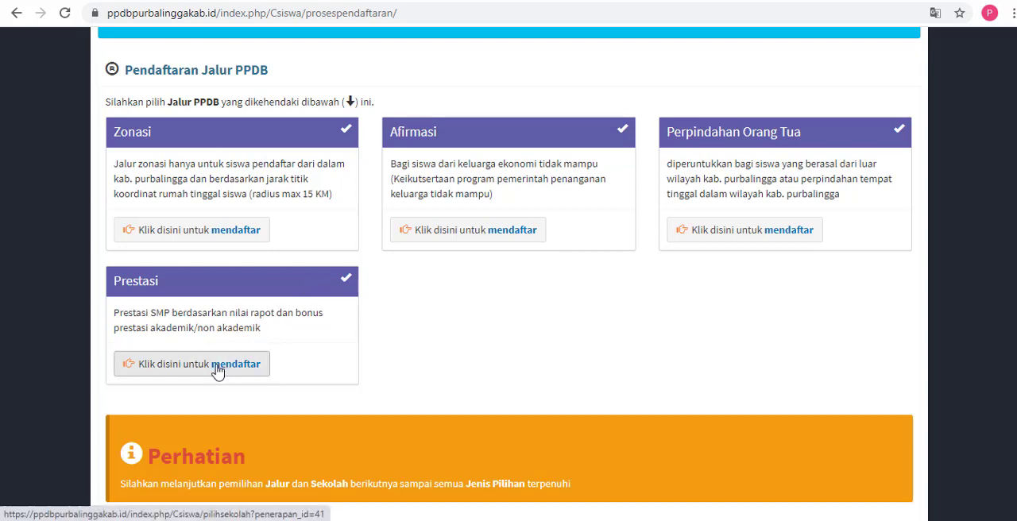
scroll(223, 326, down, 1)
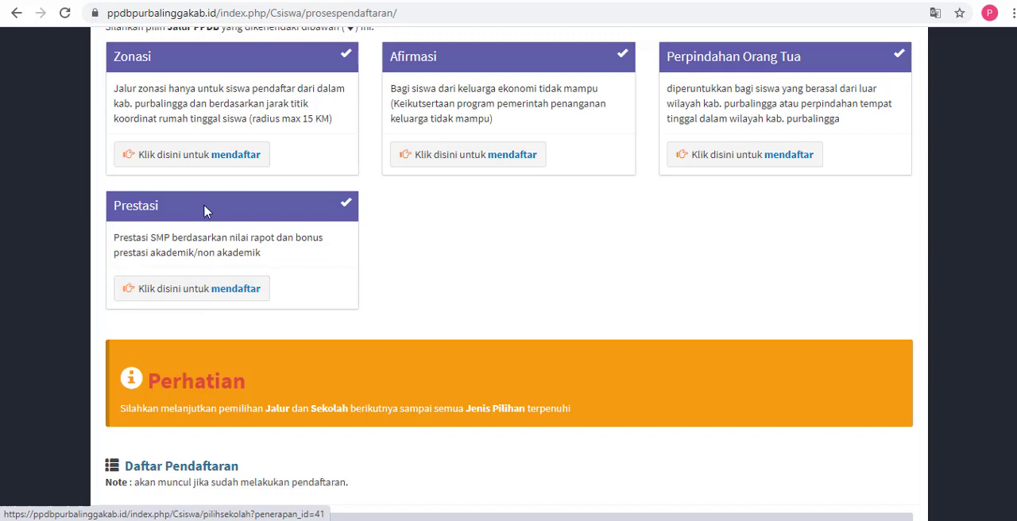
click(198, 290)
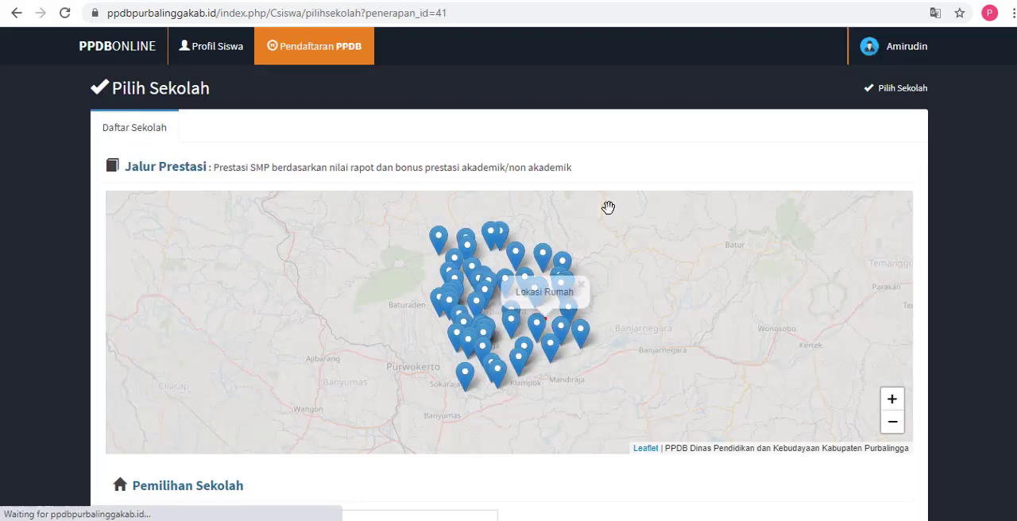
scroll(731, 249, up, 1)
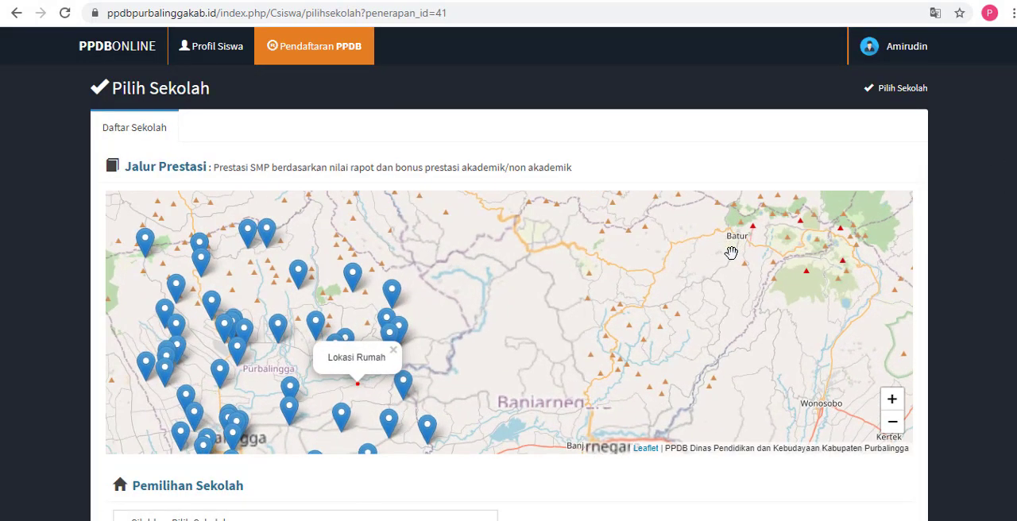
drag(676, 265, 814, 238)
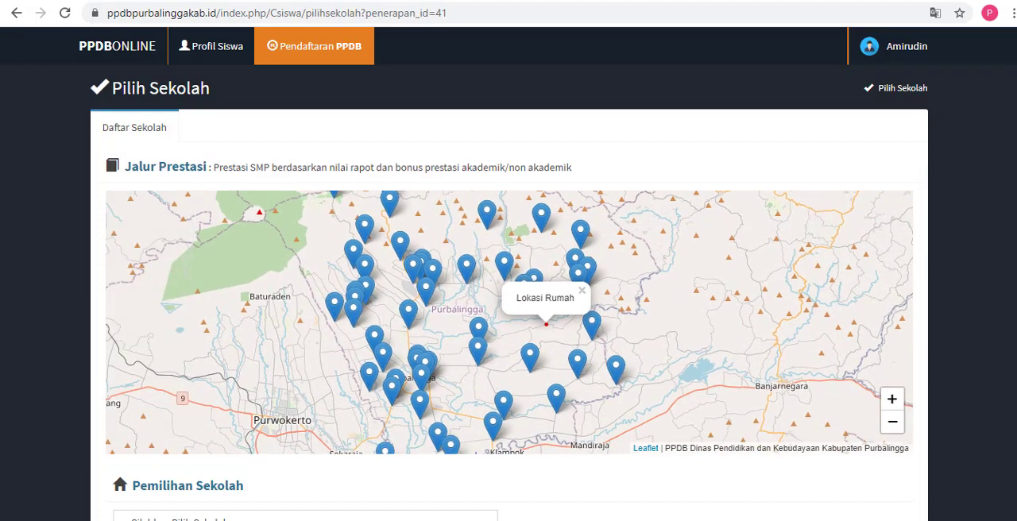
Step: Choose SMP NEGERI 1 KALIGONDANG as the destination school for the Prestasi path
scroll(626, 421, down, 3)
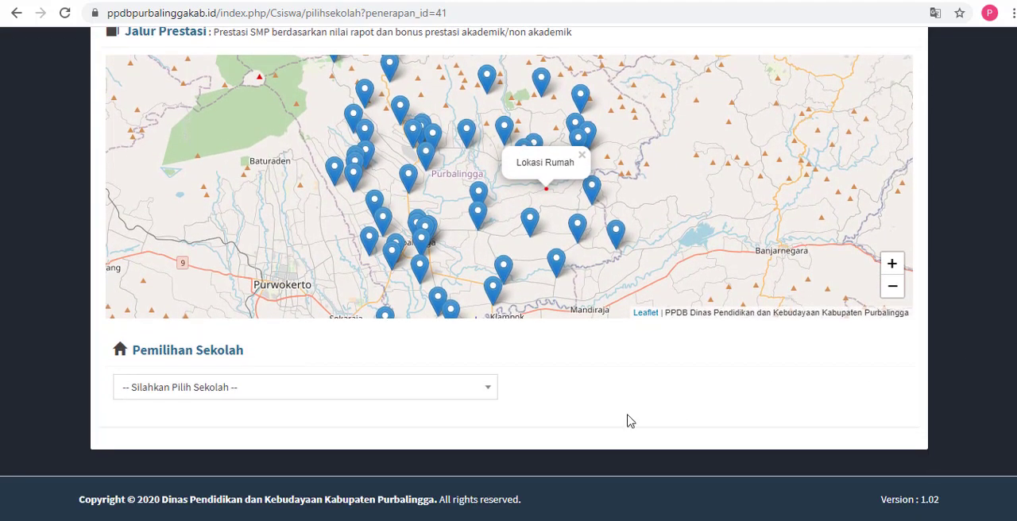
click(477, 395)
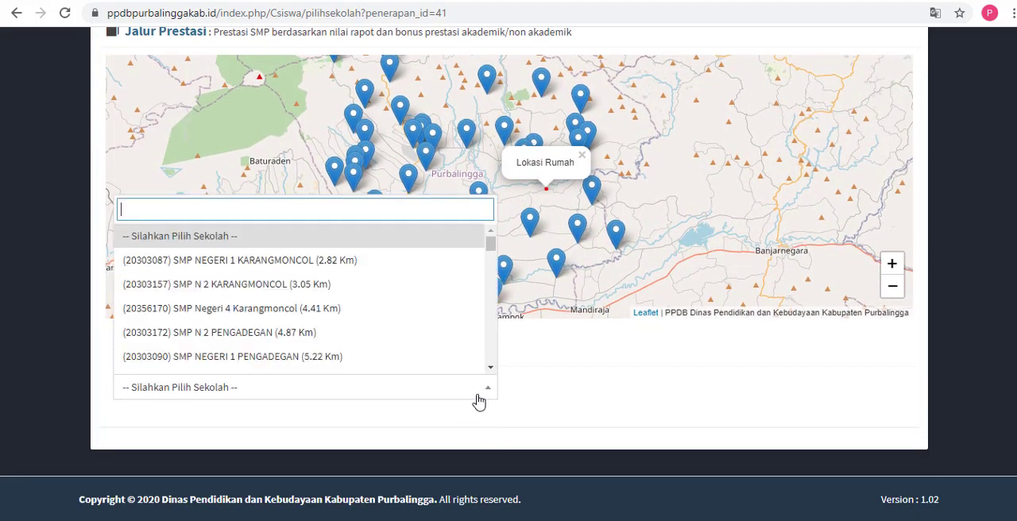
mouse_move(490, 243)
mouse_down()
mouse_move(487, 291)
mouse_move(487, 260)
mouse_up()
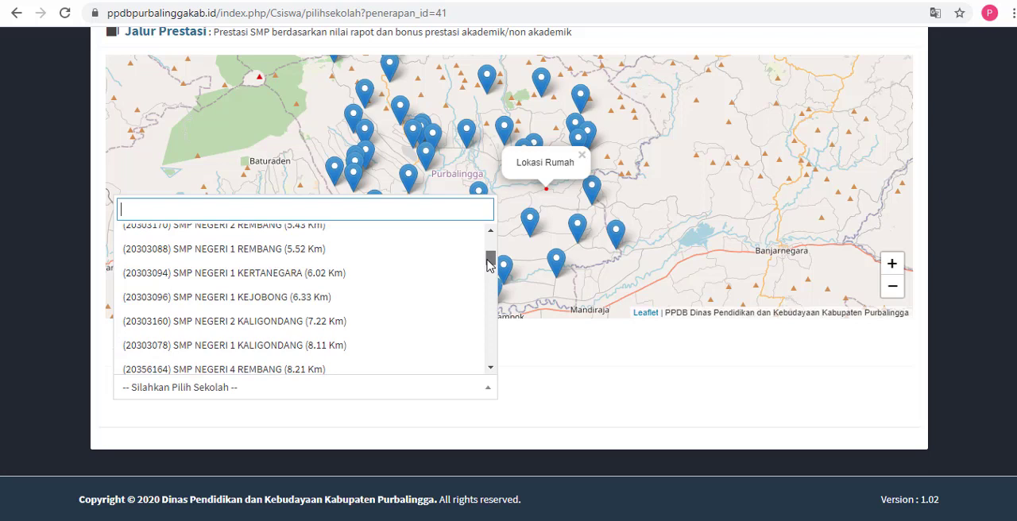
click(362, 345)
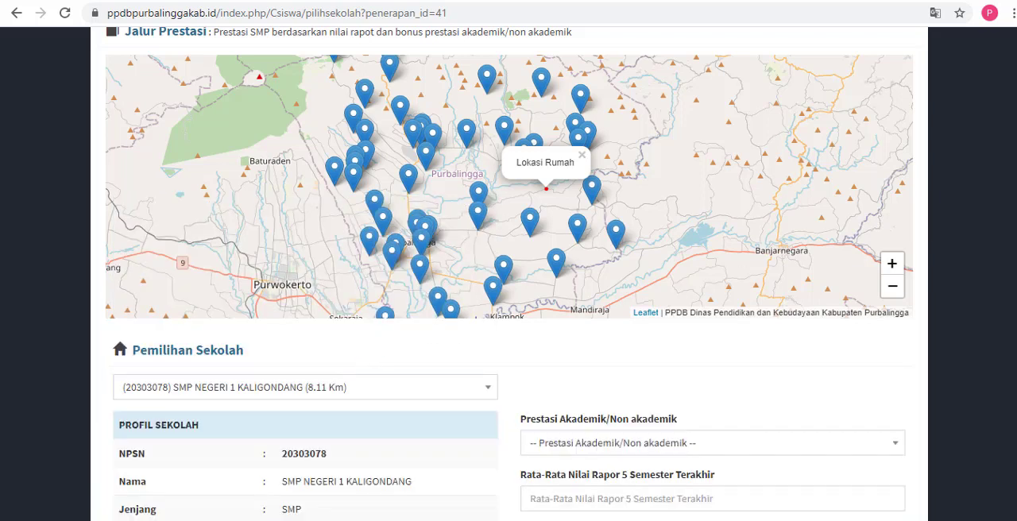
Step: Highlight the school's name in its profile, set Jenis Pilihan to Pilihan 2 (Negeri) Negeri and try to submit the choice
scroll(363, 352, down, 3)
scroll(1005, 286, down, 3)
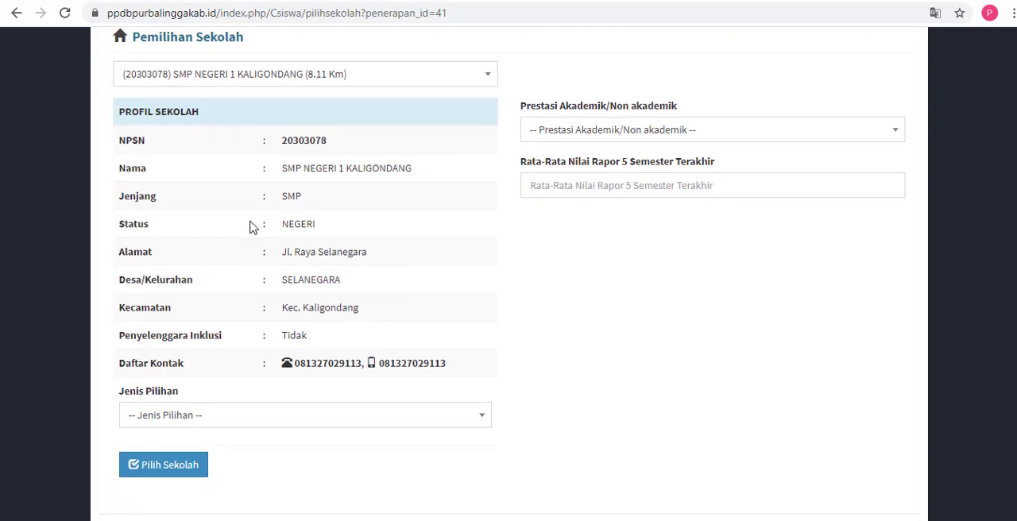
drag(284, 171, 424, 177)
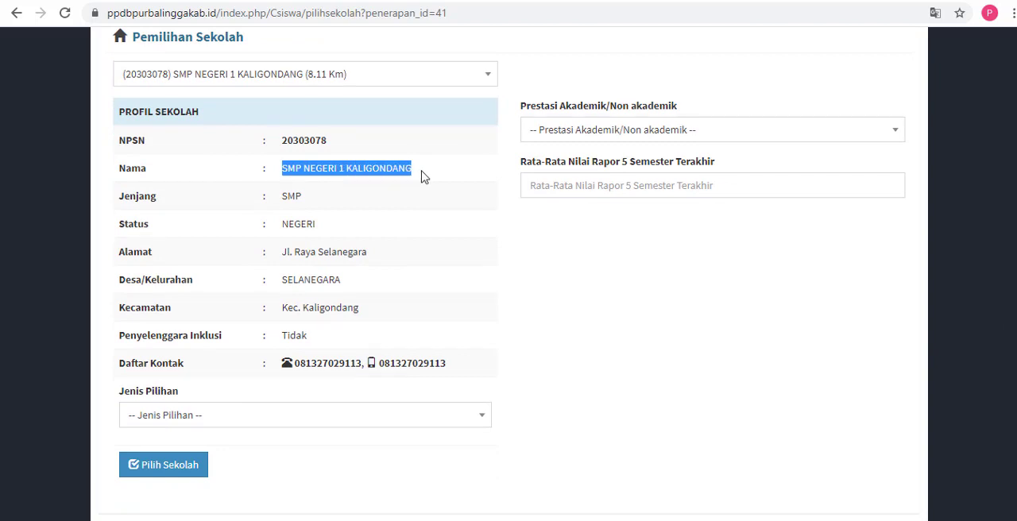
click(249, 419)
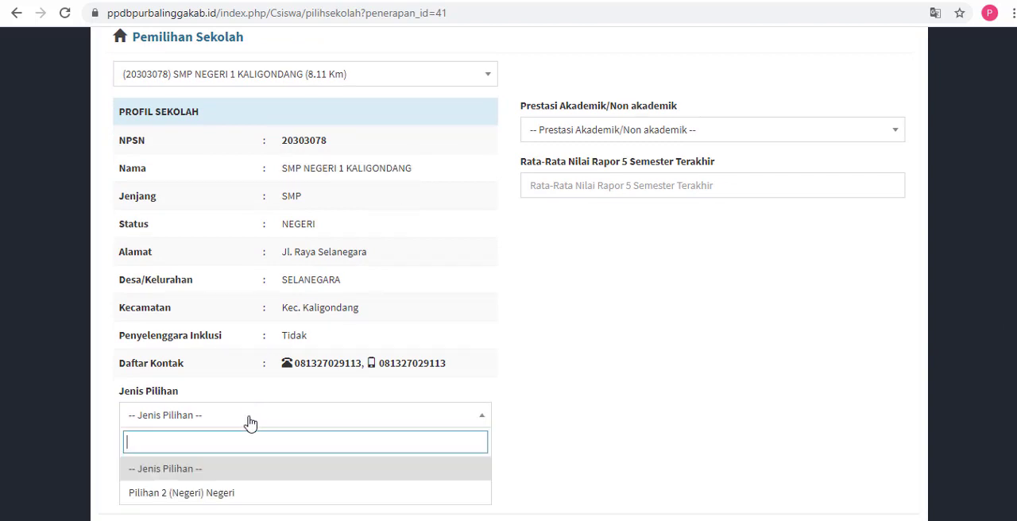
click(229, 495)
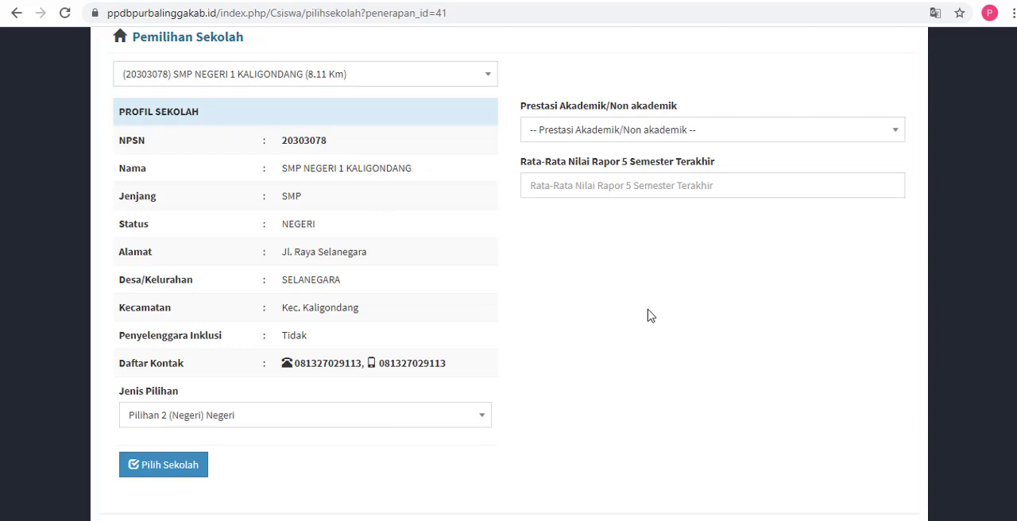
click(179, 474)
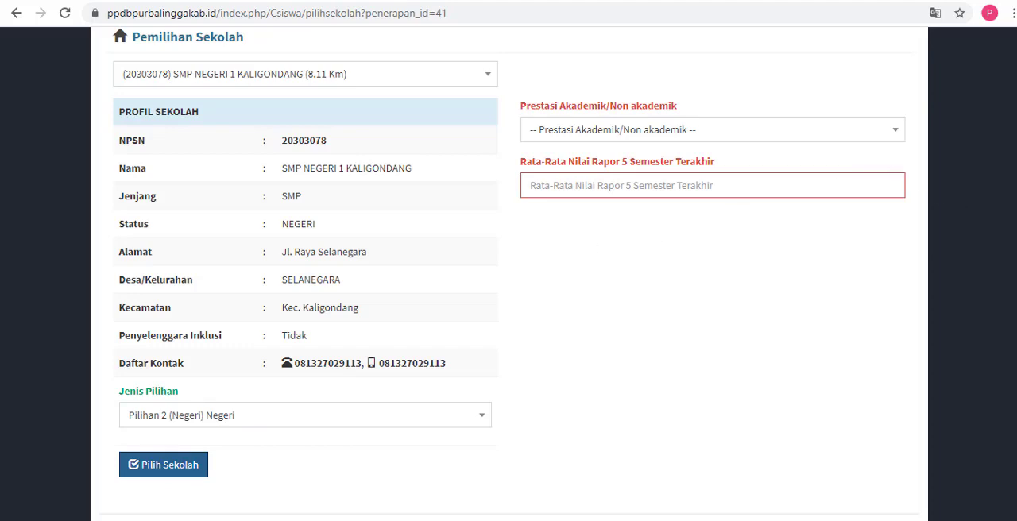
Step: Review the achievement options and set Prestasi Akademik/Non akademik to Tidak Ada Prestasi Akademik/Non Akademik (0)
scroll(508, 270, up, 1)
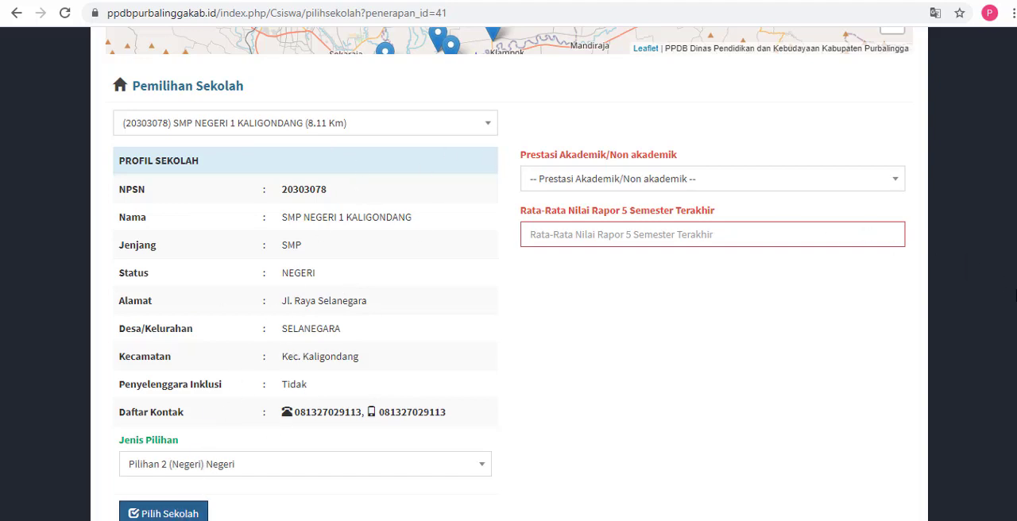
scroll(1015, 278, up, 1)
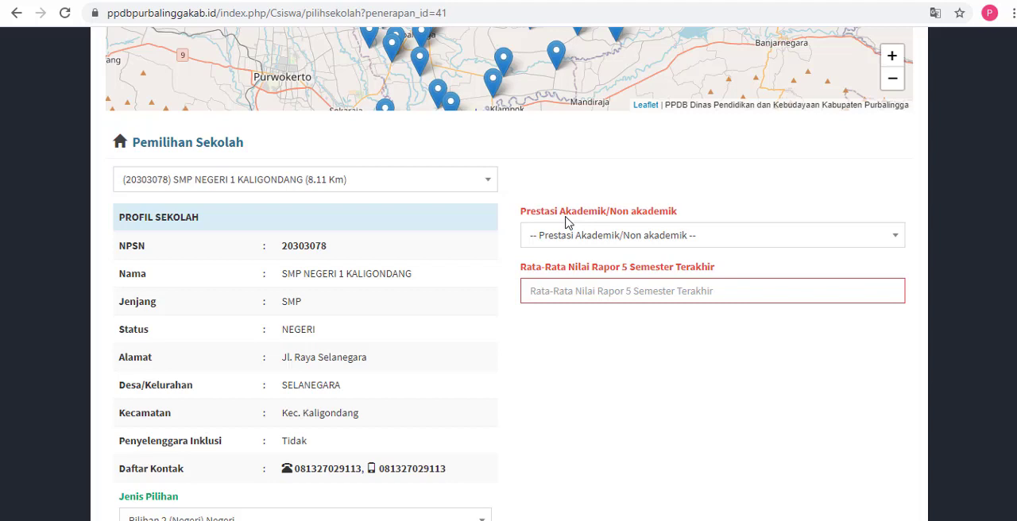
click(615, 235)
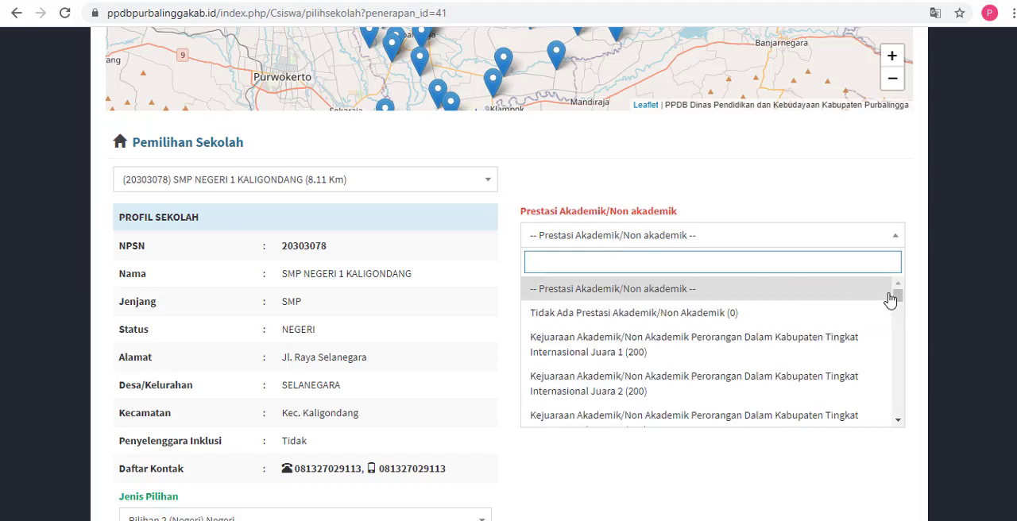
drag(898, 300, 889, 332)
scroll(890, 333, down, 1)
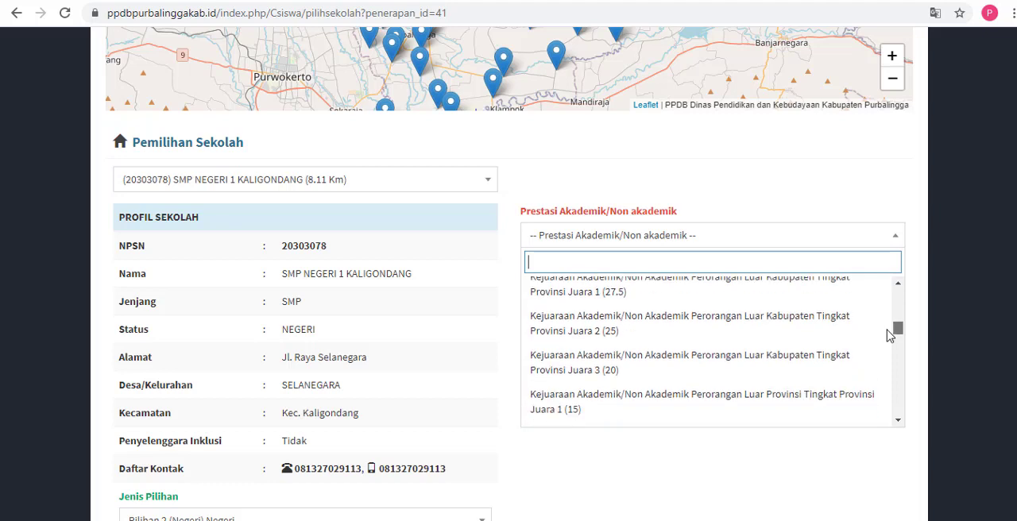
scroll(891, 336, up, 5)
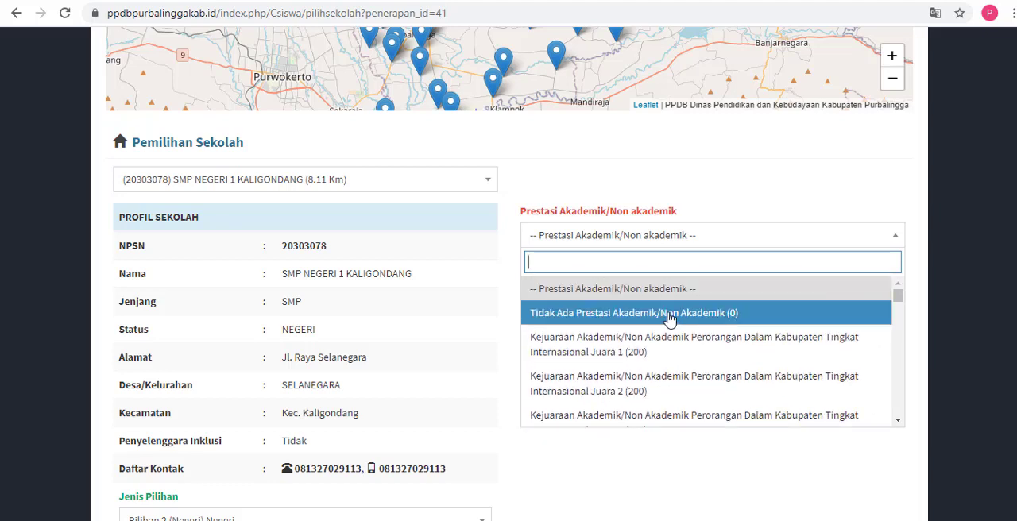
click(668, 314)
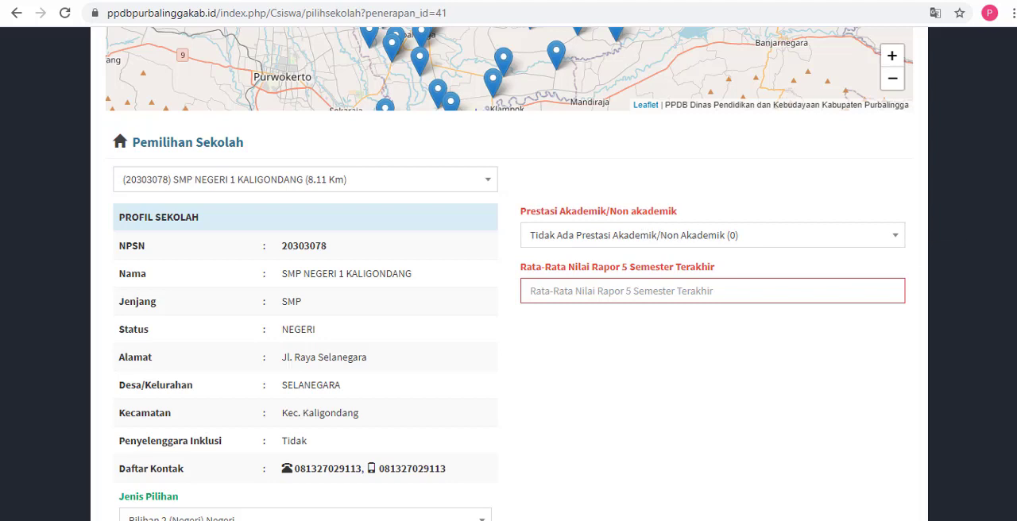
Step: Open Suket Nilai.jpg from the !!UPLOAD folder, examine its report grade table and averages up close, and close the image
scroll(642, 271, down, 1)
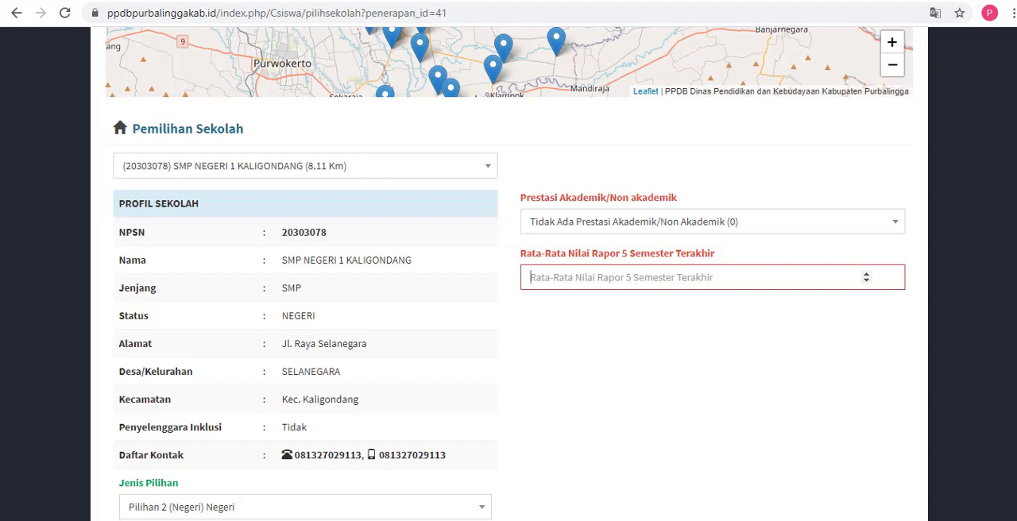
mouse_move(151, 520)
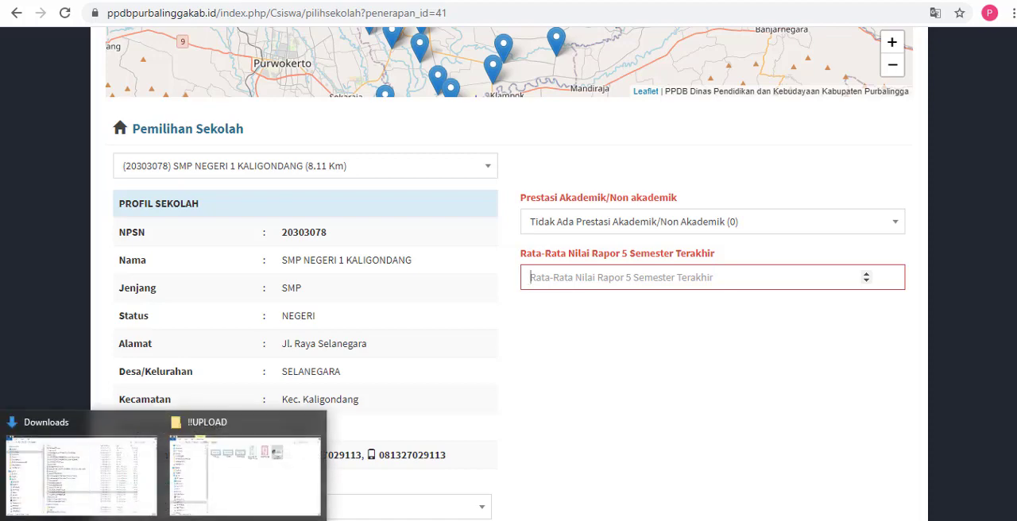
click(209, 483)
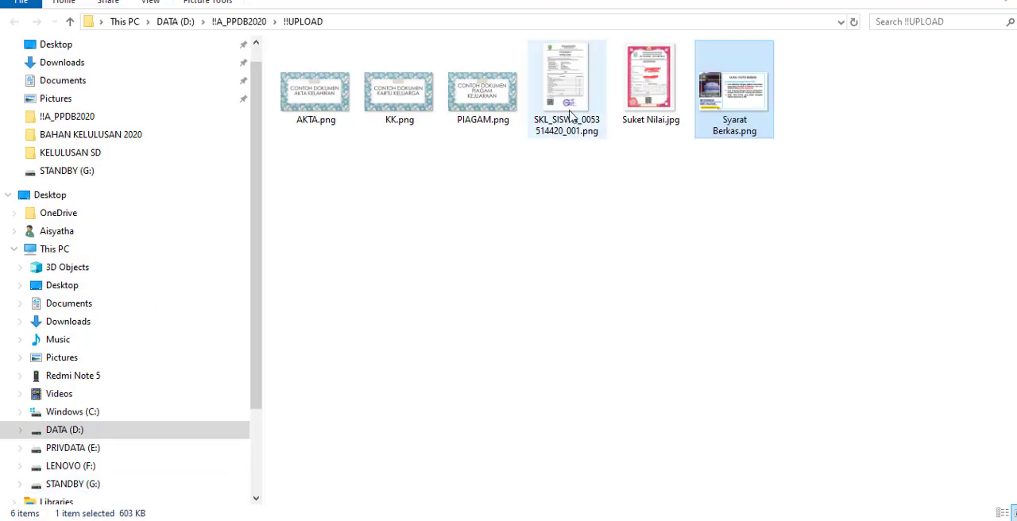
click(655, 110)
double_click(653, 110)
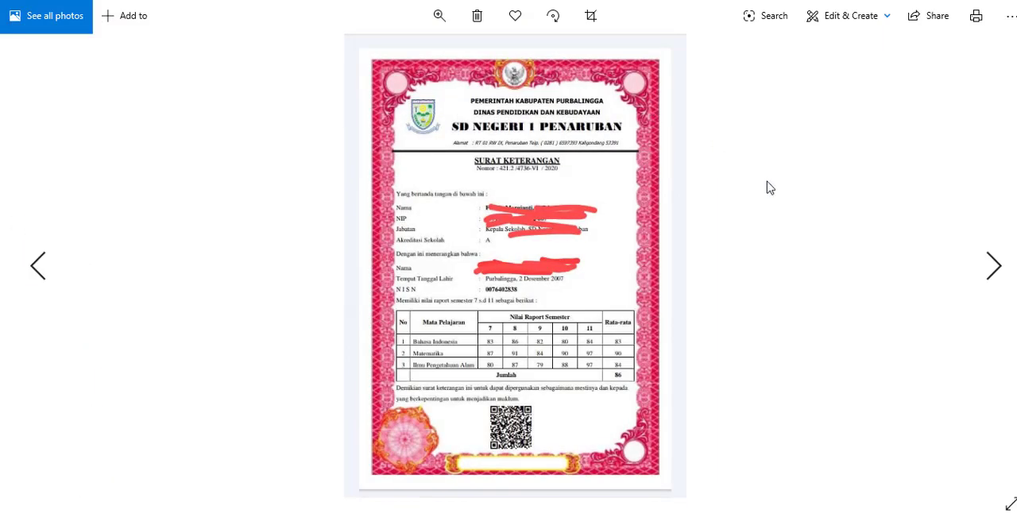
scroll(803, 197, up, 3)
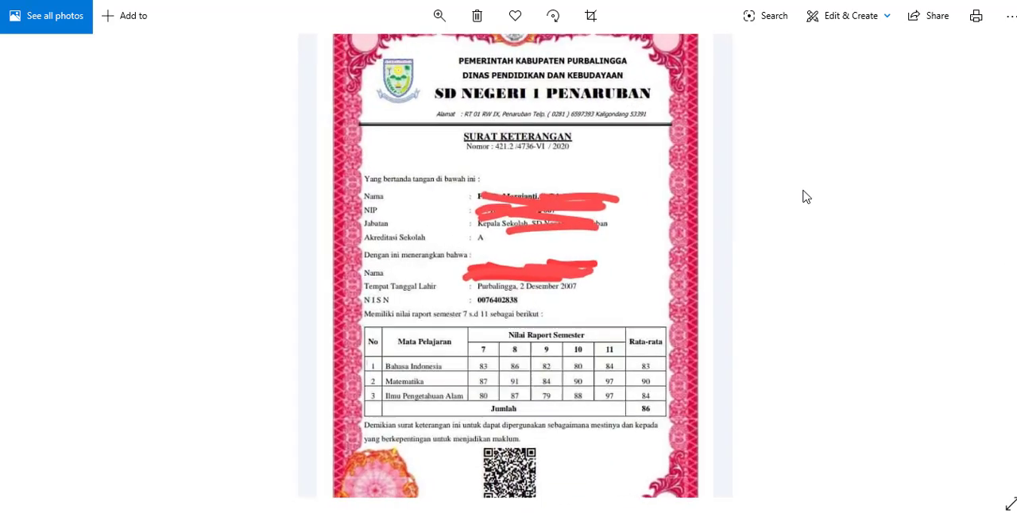
drag(673, 318, 655, 86)
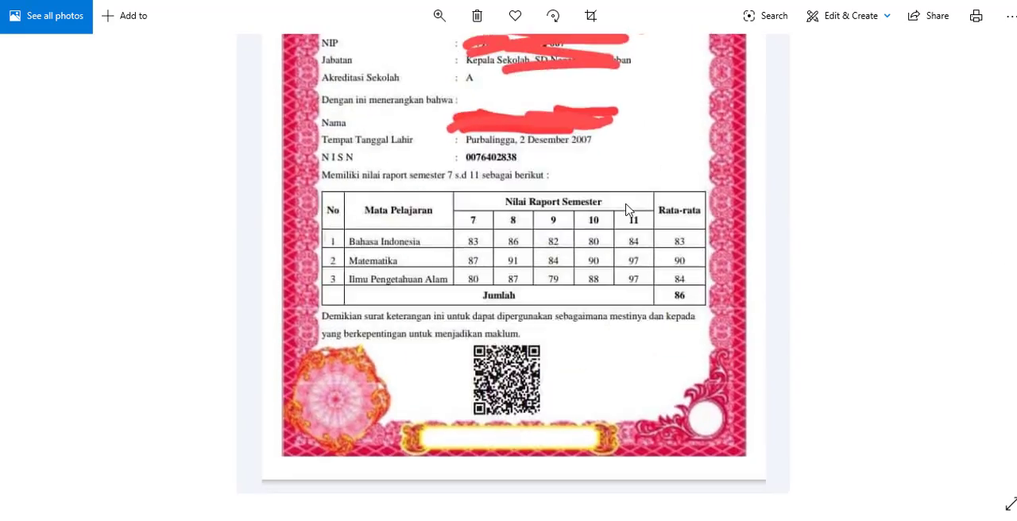
scroll(621, 216, up, 1)
scroll(621, 220, up, 2)
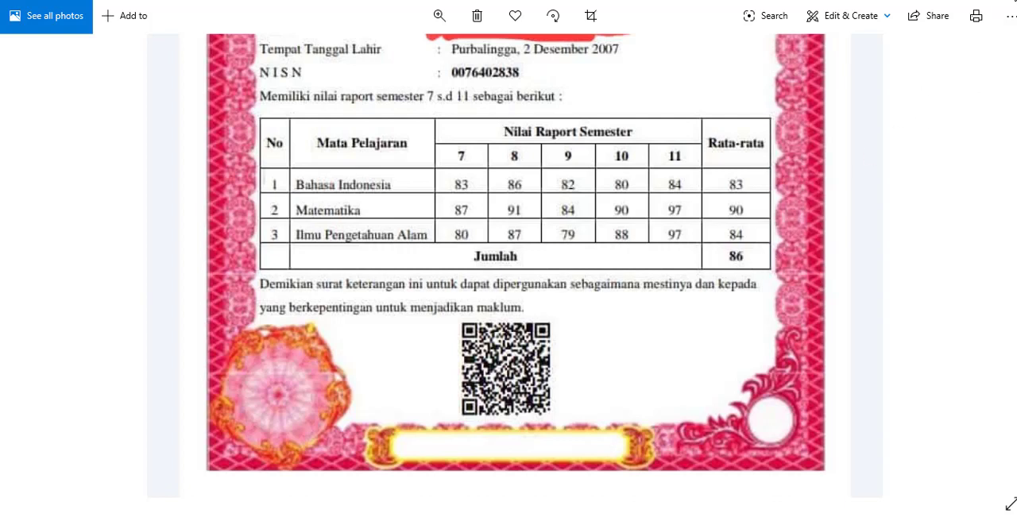
click(1015, 1)
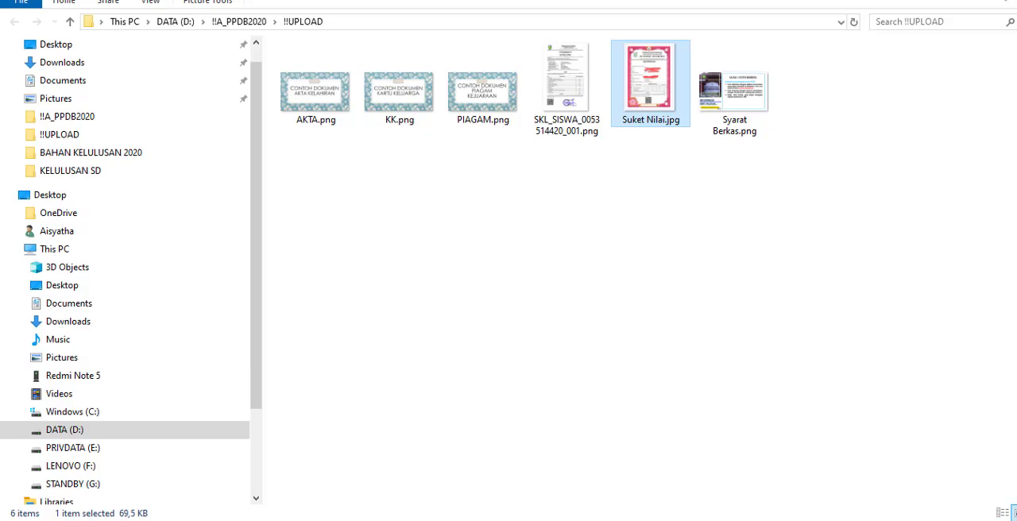
Step: Return to the registration page, enter 86 as Rata-Rata Nilai Rapor 5 Semester Terakhir and submit the school choice
click(253, 520)
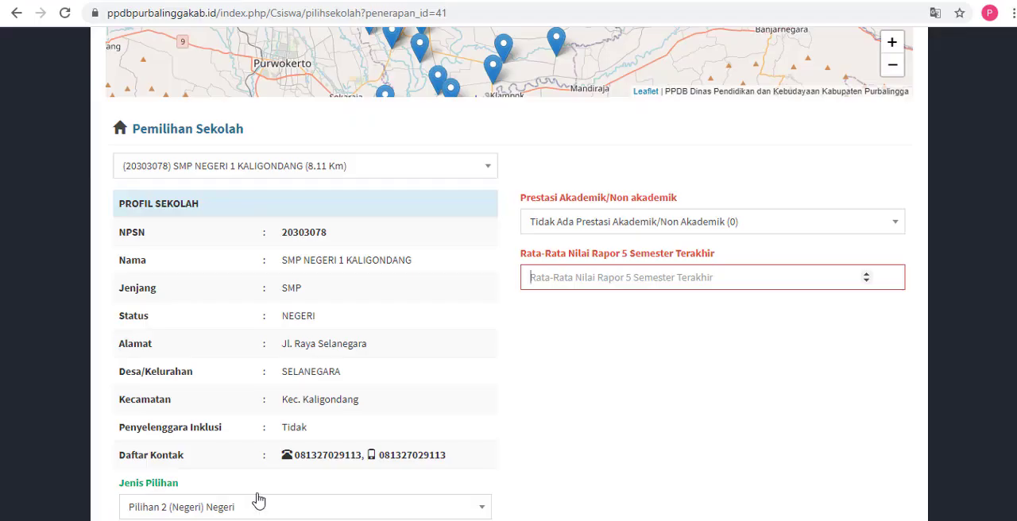
click(621, 276)
text(86)
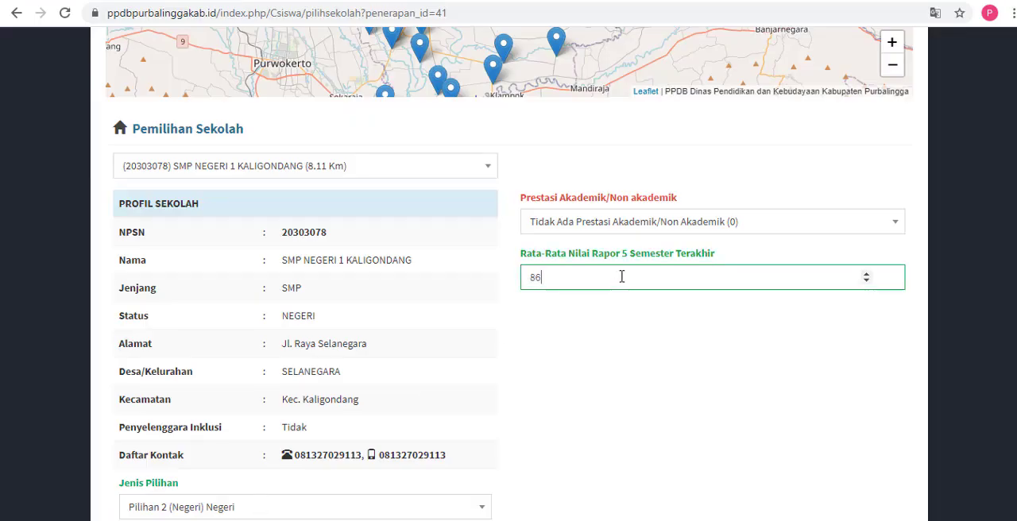
scroll(509, 273, down, 2)
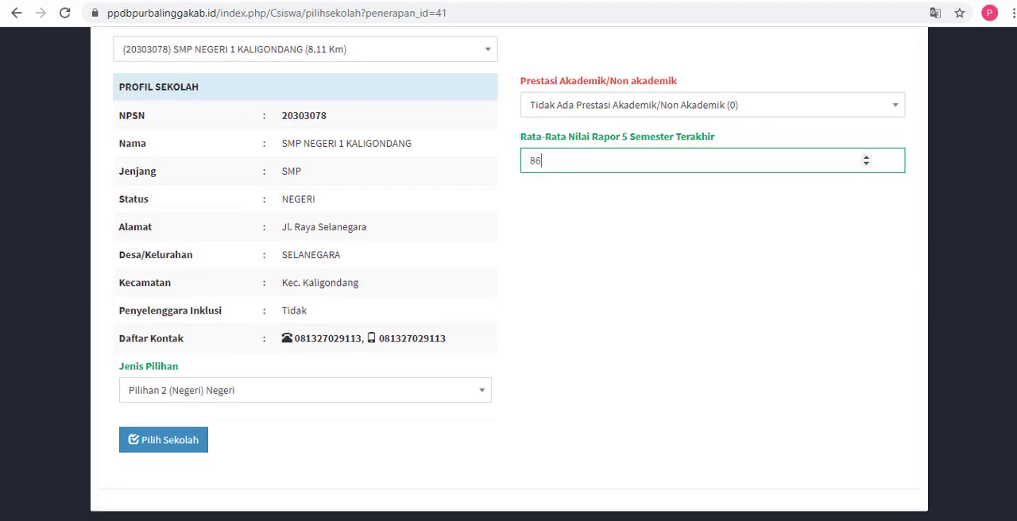
scroll(779, 255, up, 1)
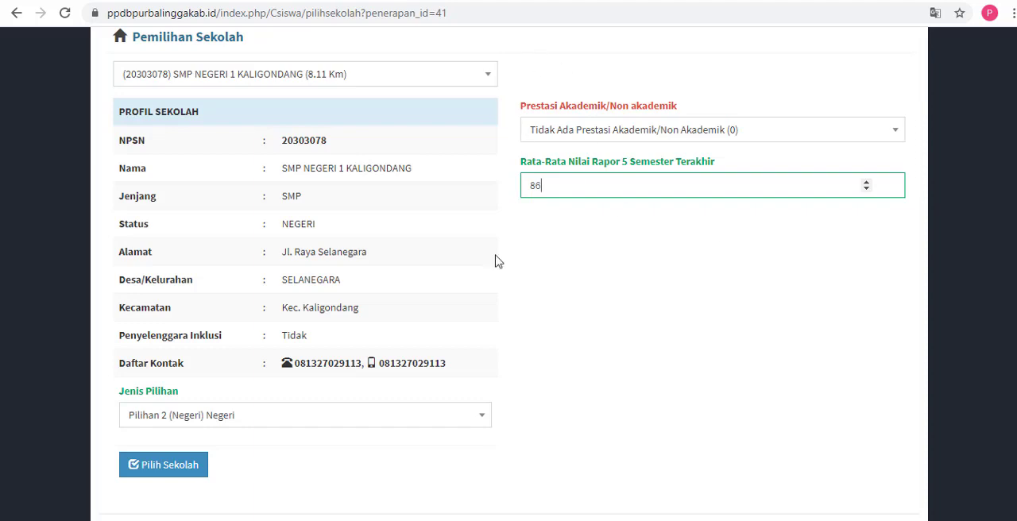
click(169, 475)
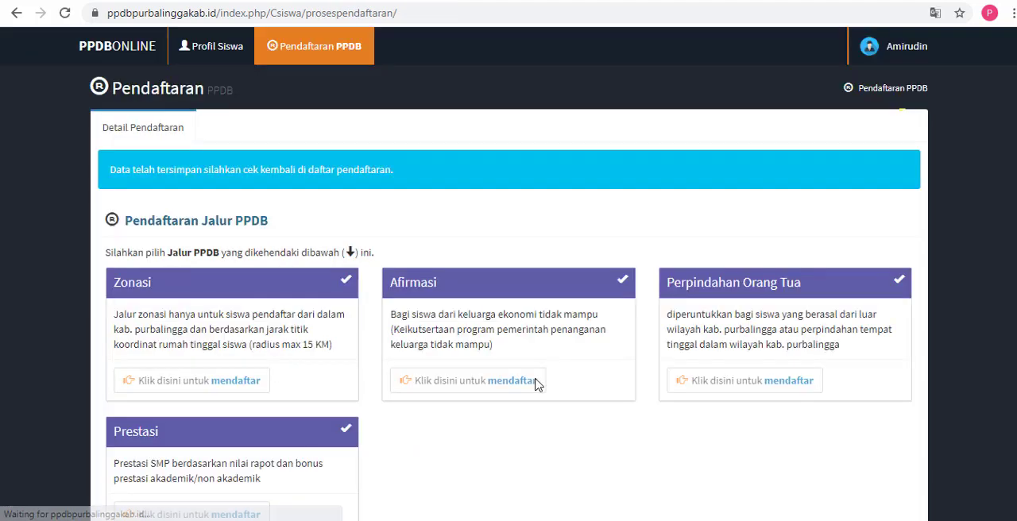
Step: Look over the registration page, highlight the PILIHAN 1 dan PILIHAN 2 line in the Notepad note and minimize the note
scroll(508, 274, down, 2)
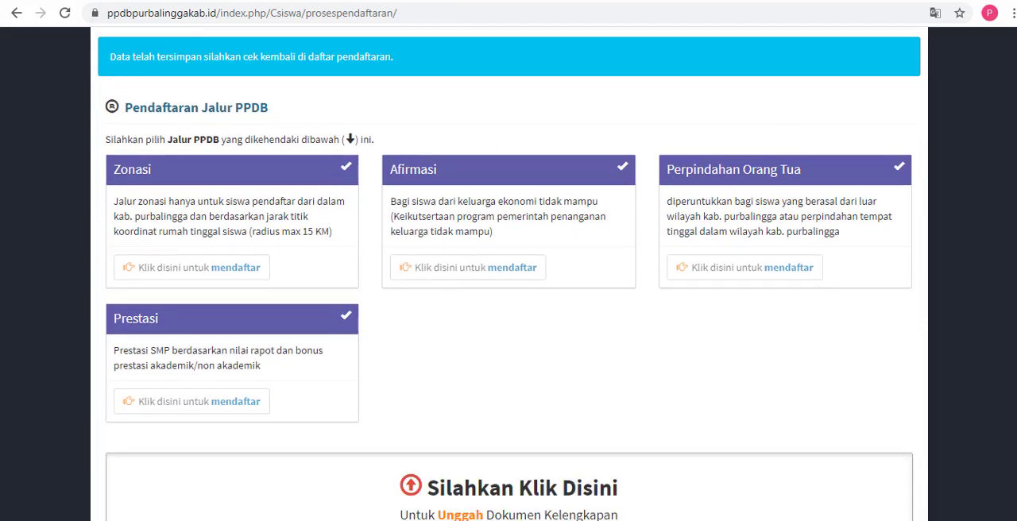
scroll(509, 274, down, 3)
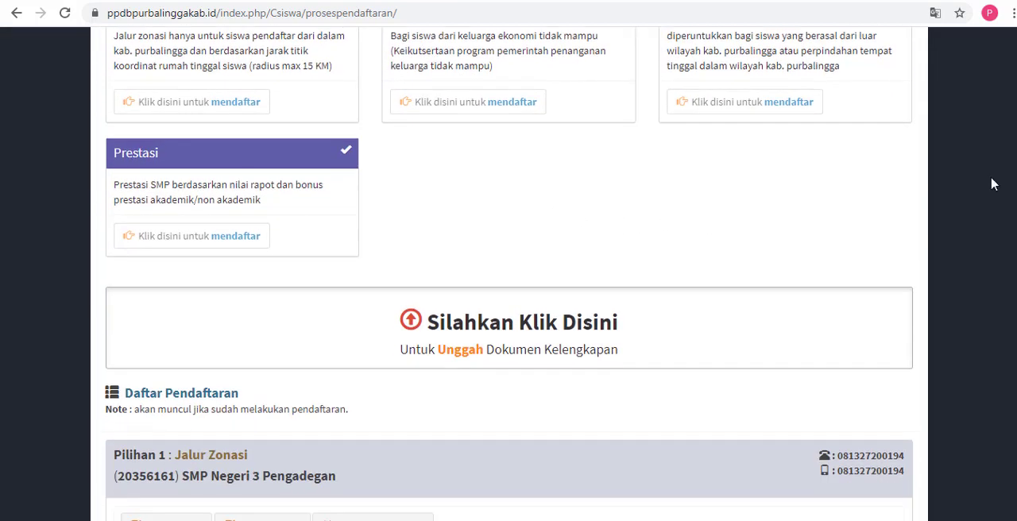
key(alt+Tab)
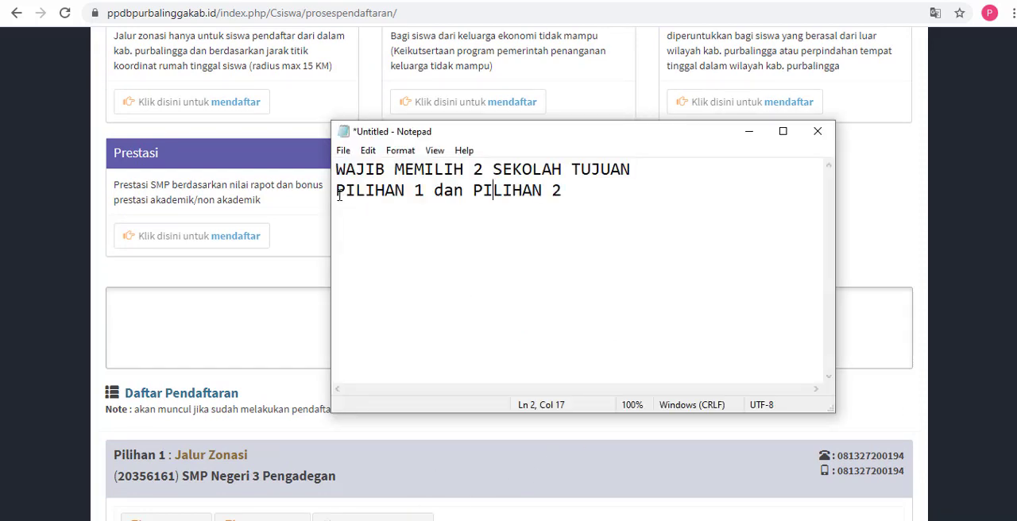
drag(337, 195, 583, 188)
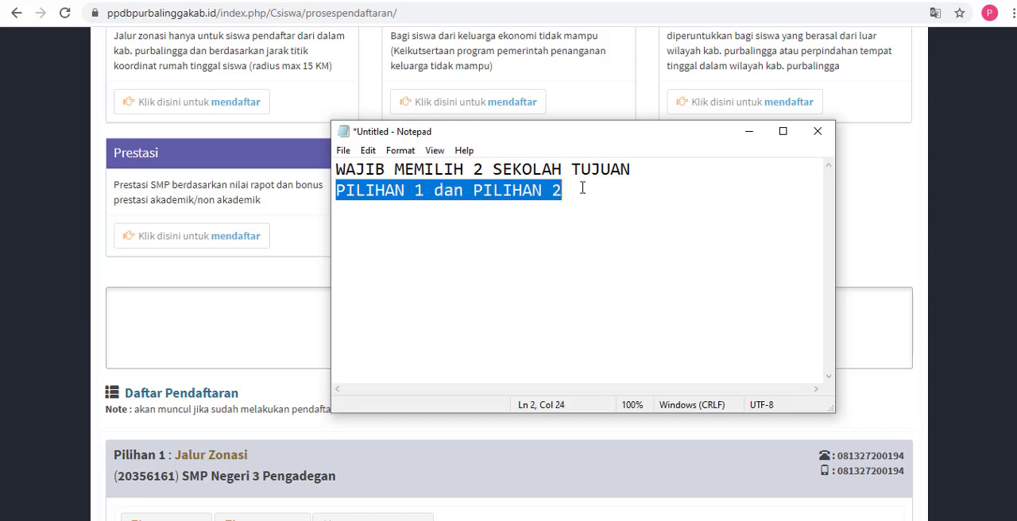
click(747, 141)
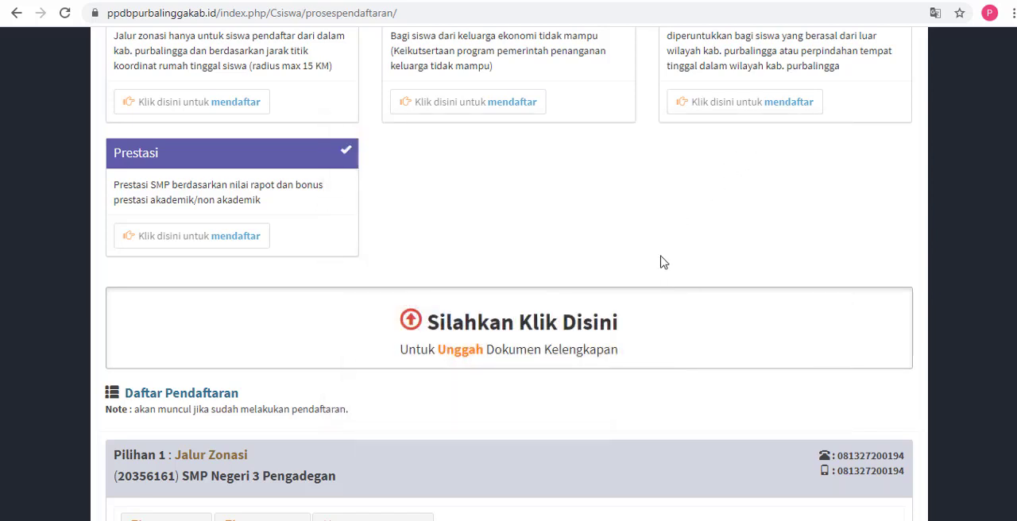
Step: Open the Unggah Dokumen Kelengkapan form and attach the SKL_SISWA PNG file as Ijasah / surat keterangan lulus
scroll(660, 260, down, 1)
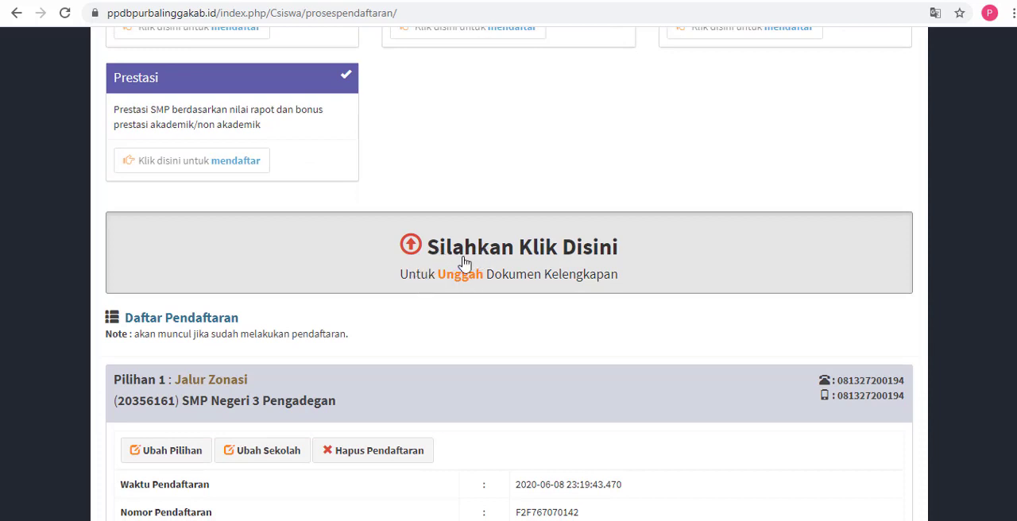
click(556, 258)
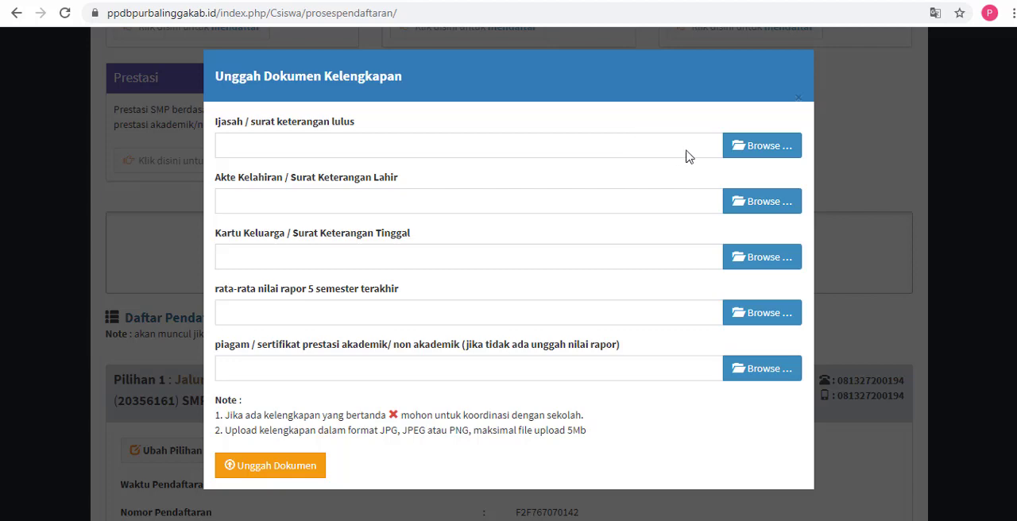
click(757, 149)
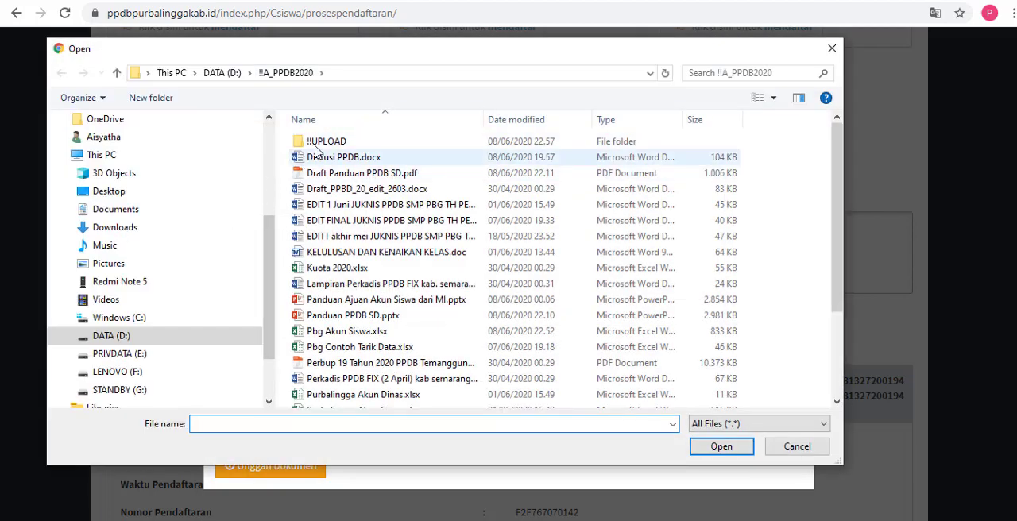
double_click(318, 142)
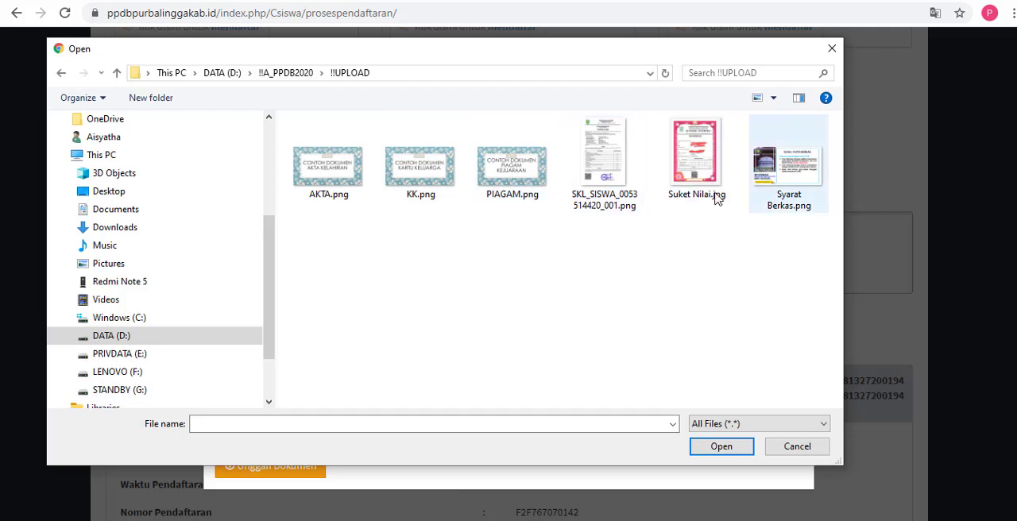
click(610, 183)
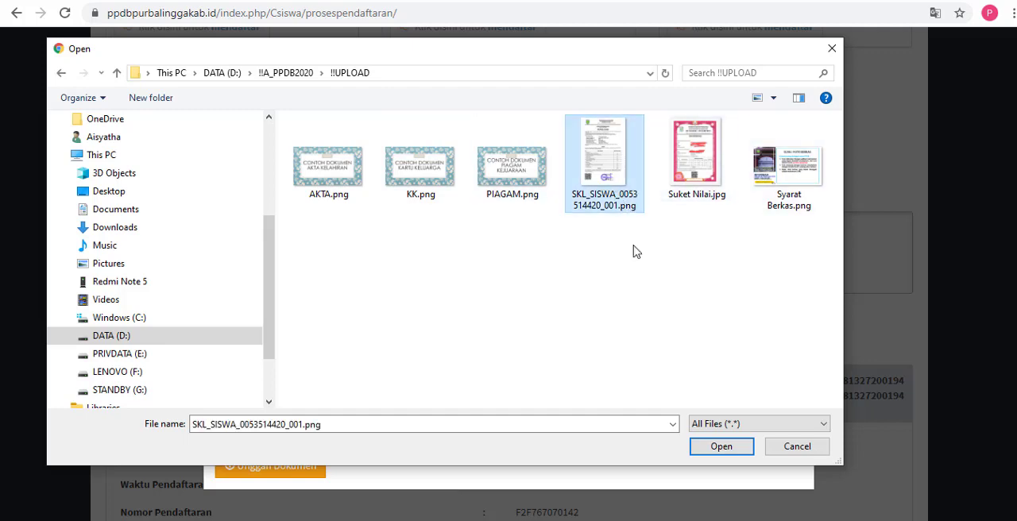
click(721, 446)
Step: Attach AKTA.png as the Akte Kelahiran / Surat Keterangan Lahir document
scroll(502, 278, down, 2)
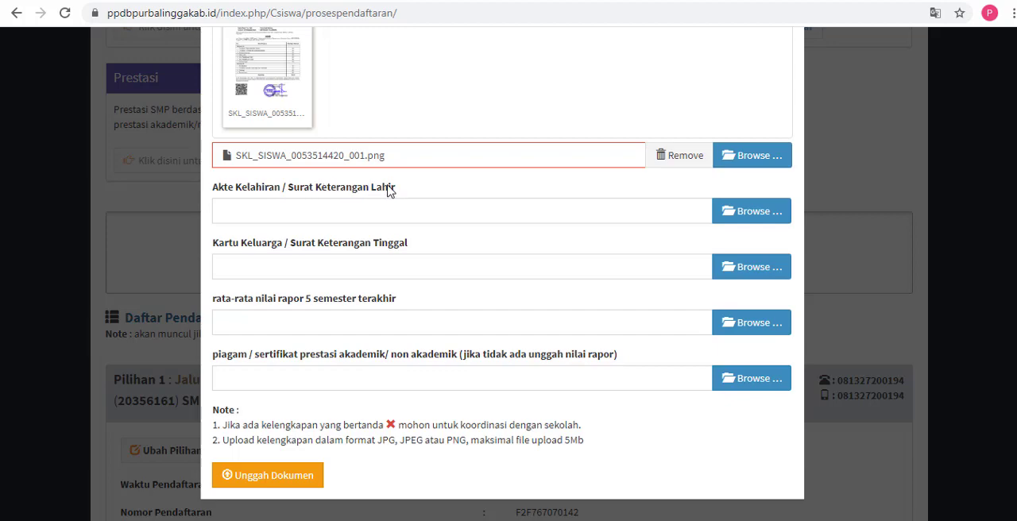
click(734, 212)
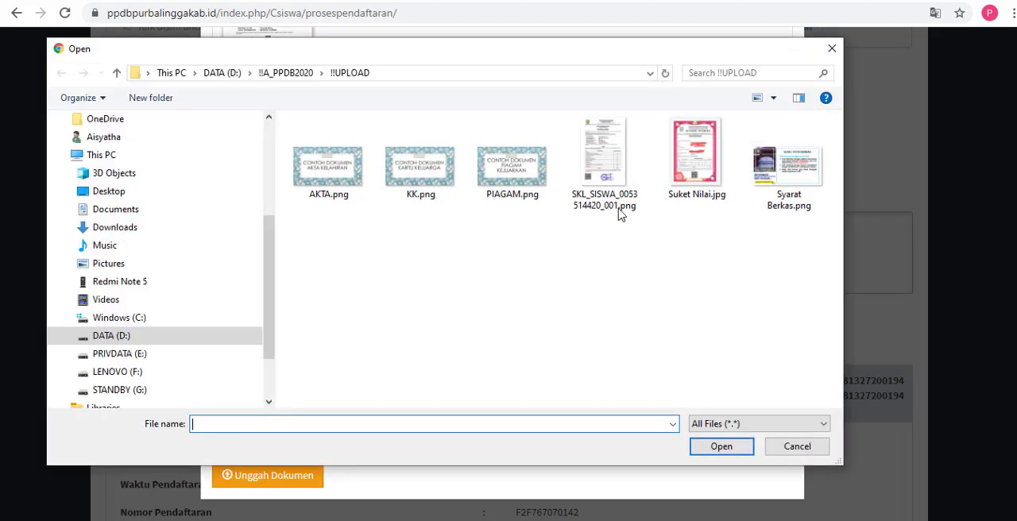
click(344, 190)
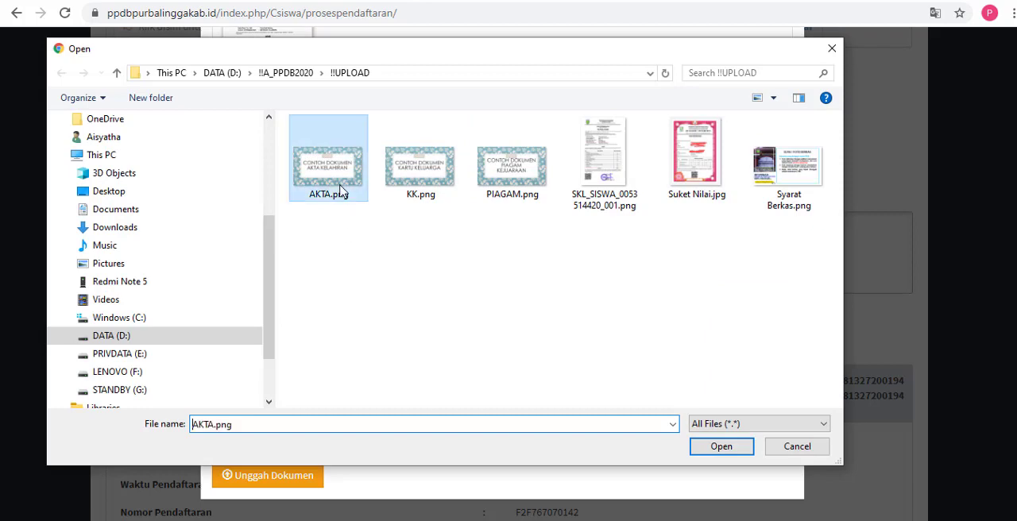
click(717, 449)
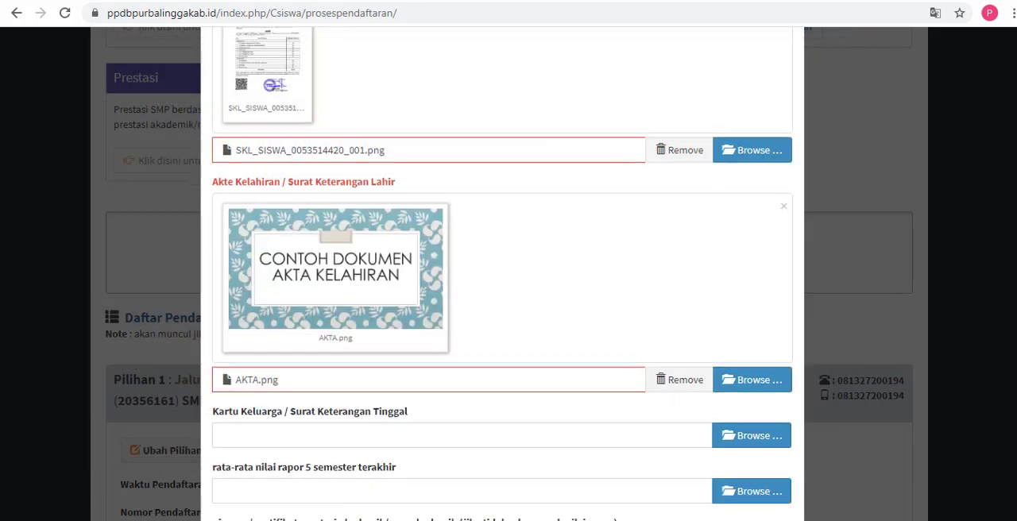
Step: Attach KK.png as the Kartu Keluarga / Surat Keterangan Tinggal document
scroll(810, 251, down, 2)
scroll(328, 248, down, 1)
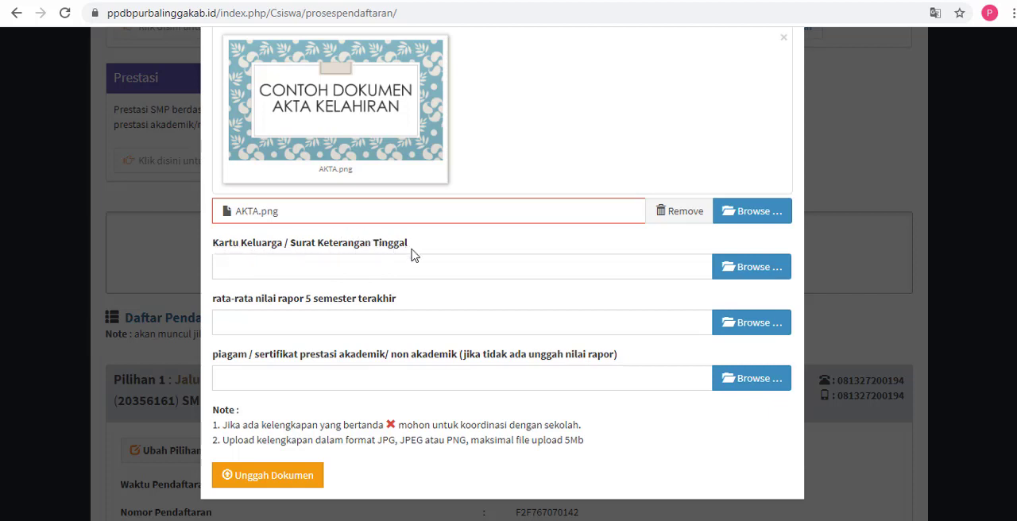
click(730, 265)
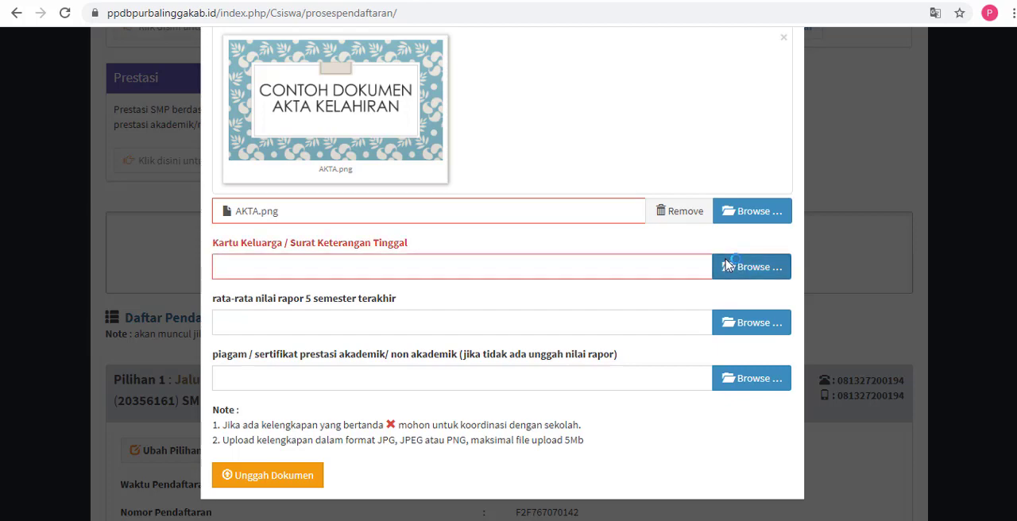
click(419, 166)
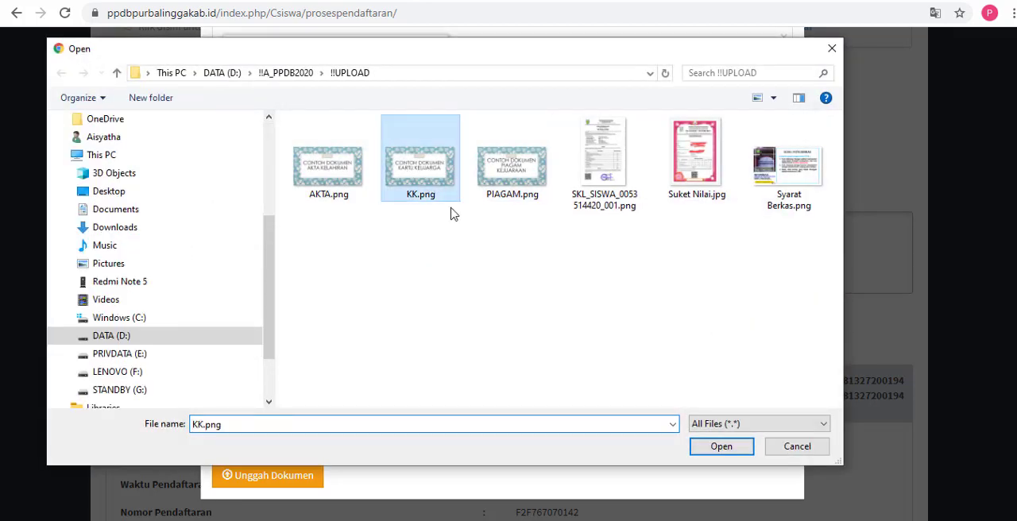
click(715, 445)
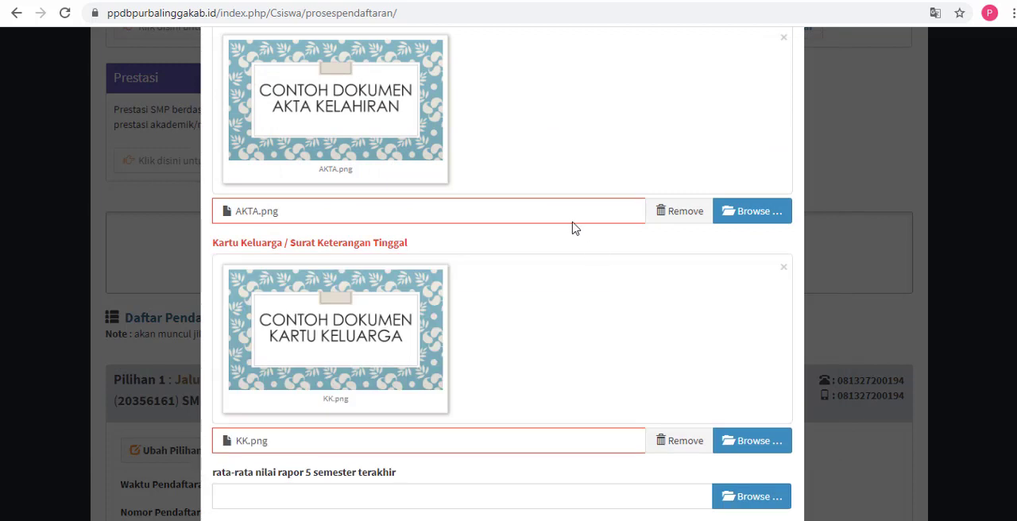
Step: Attach Suket Nilai.jpg as the rata-rata nilai rapor 5 semester terakhir document
scroll(575, 228, down, 2)
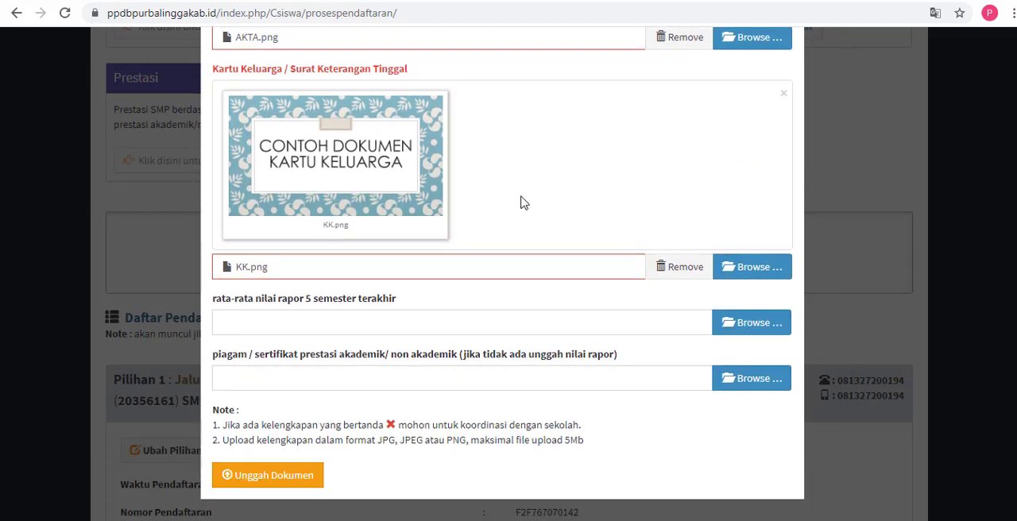
click(306, 330)
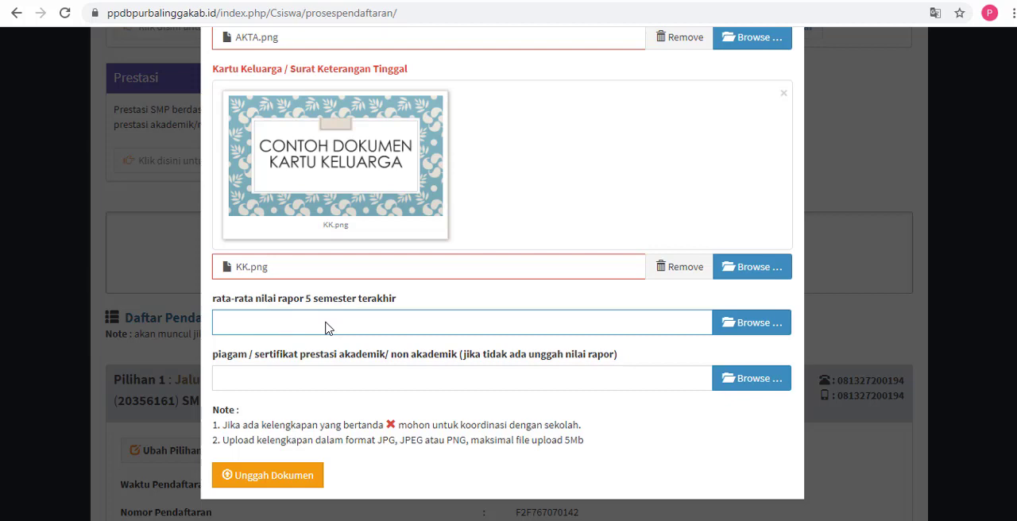
click(725, 325)
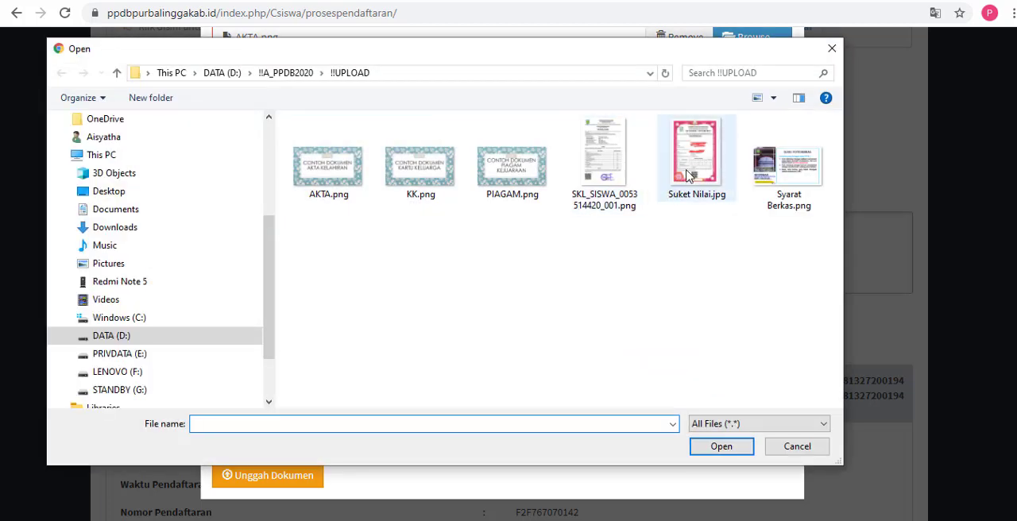
click(688, 177)
click(722, 447)
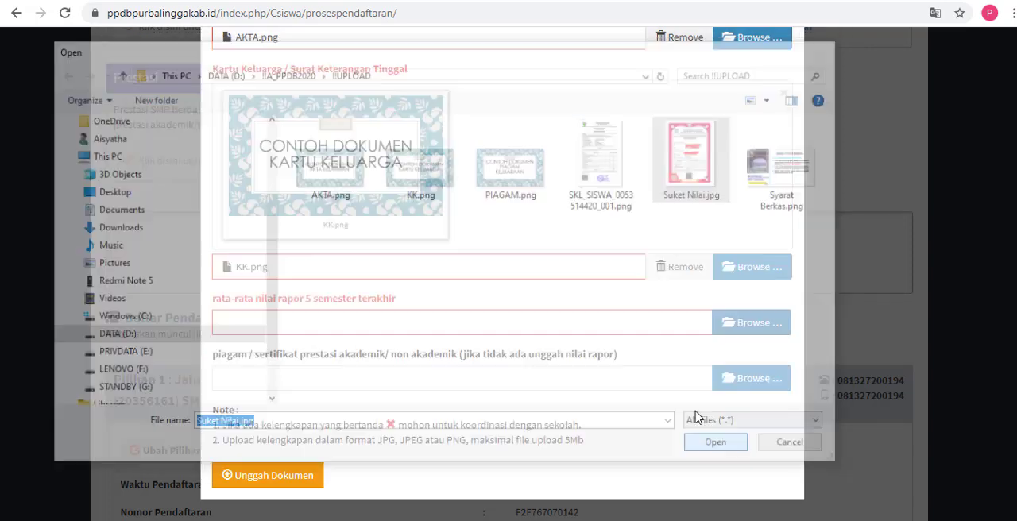
scroll(502, 270, down, 2)
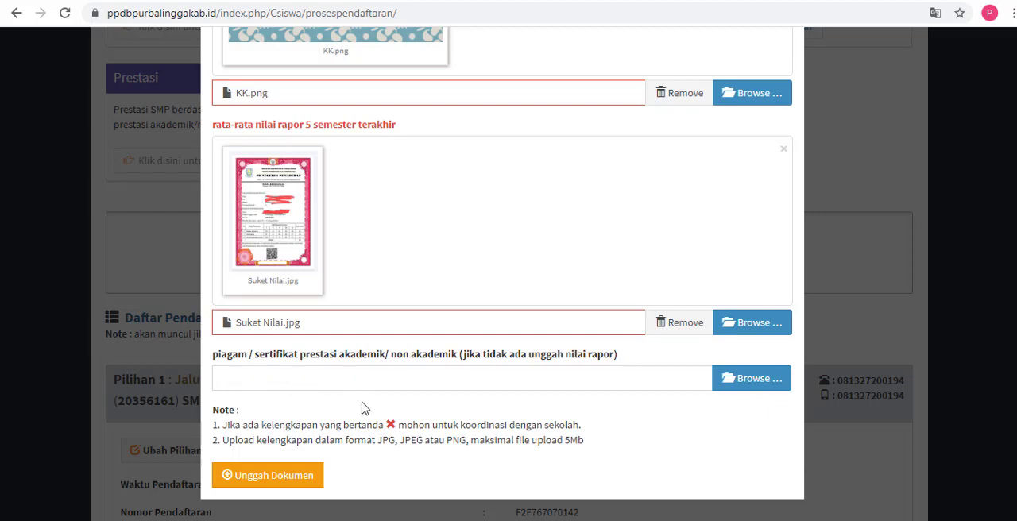
Step: Switch to Notepad and write "Siswa mendaftar di Jalur Prestasi" as the first line of a blank note
click(401, 520)
drag(582, 208, 308, 152)
text(Siswa)
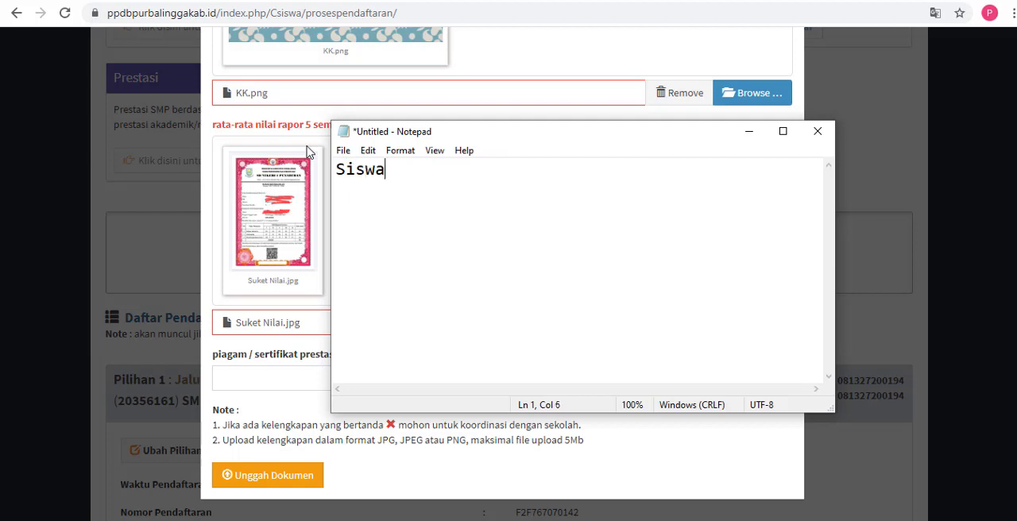
text( mendaftar )
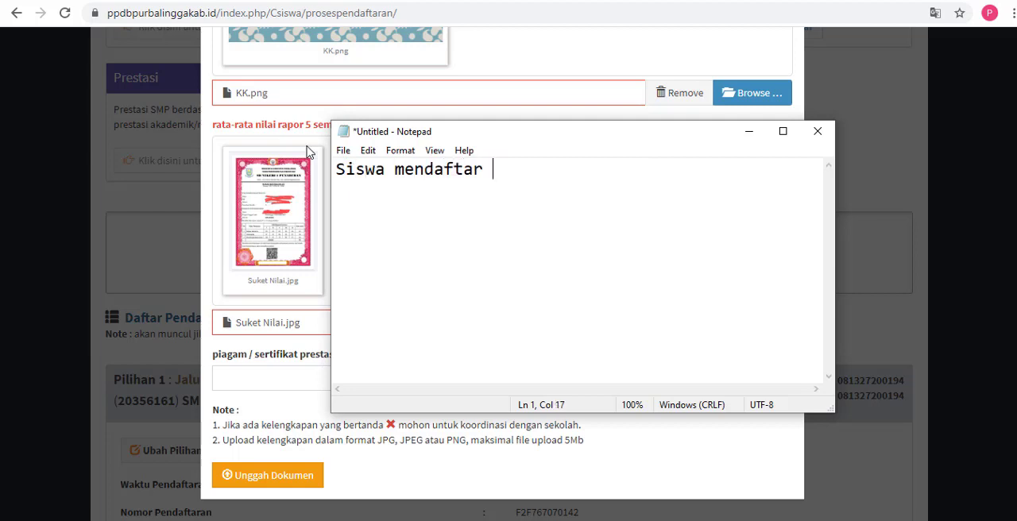
text(di Jalur)
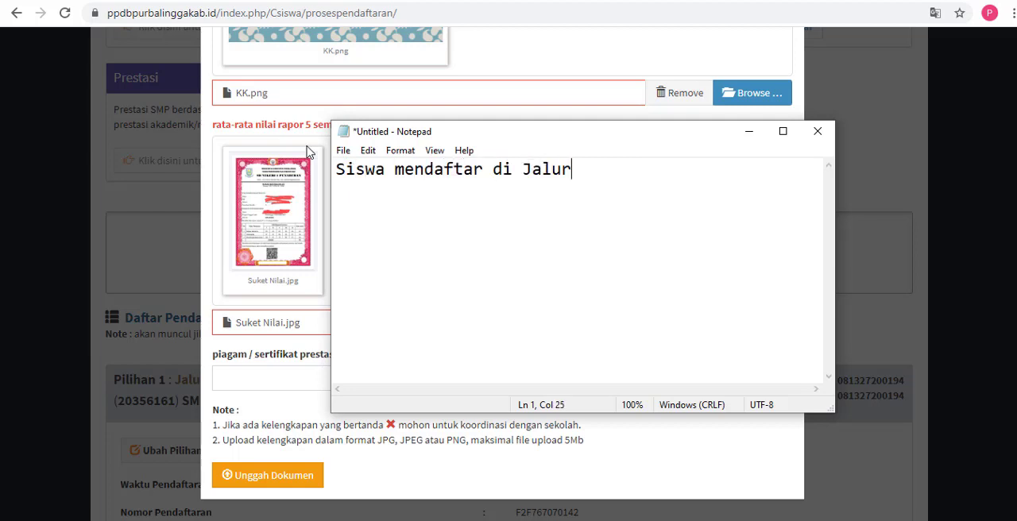
text( Prestasi)
key(Return)
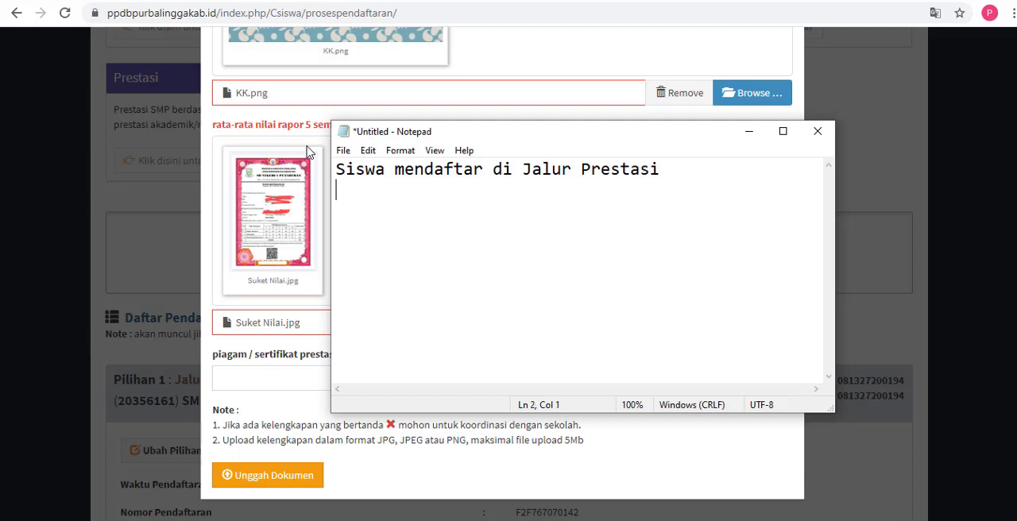
Step: Add "Tidak Memiliki Piagam" as the second line of the note
text(Tidak Memi)
key(BackSpace)
text(mi)
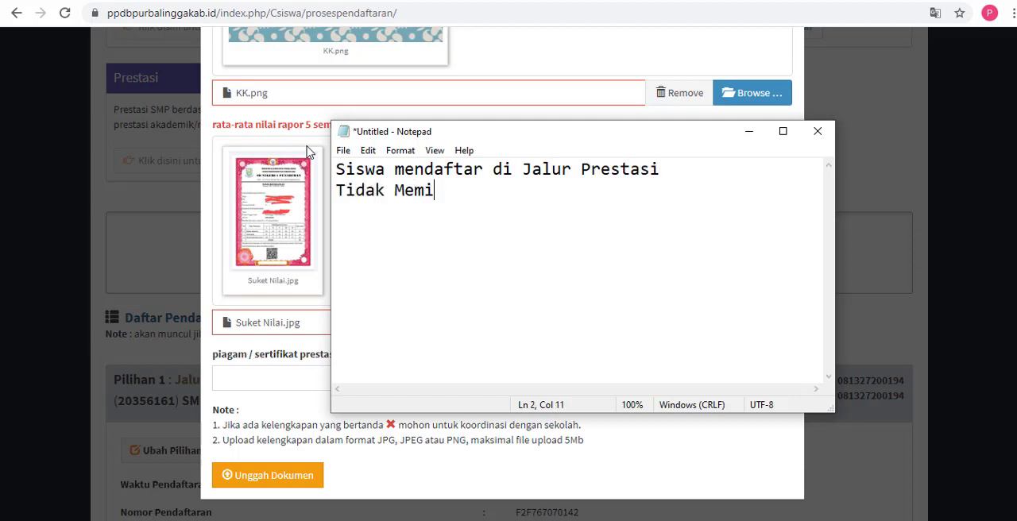
text(liki Piaa)
key(BackSpace)
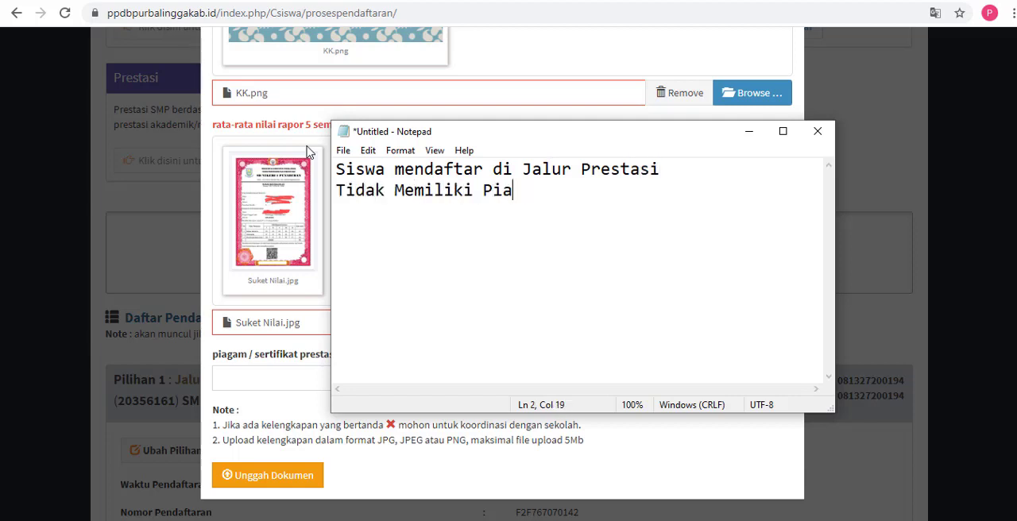
text(h)
key(BackSpace)
text(gamUpload)
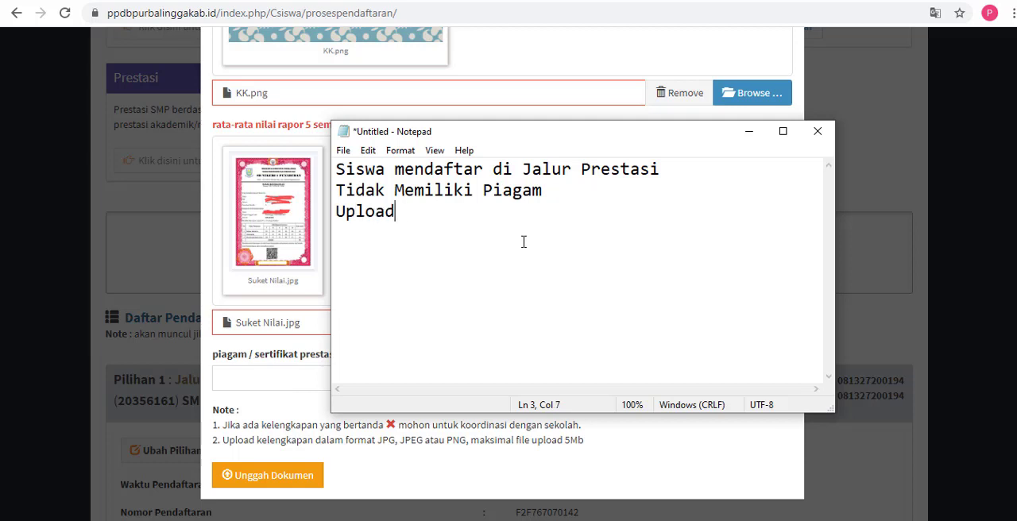
text( kemaali)
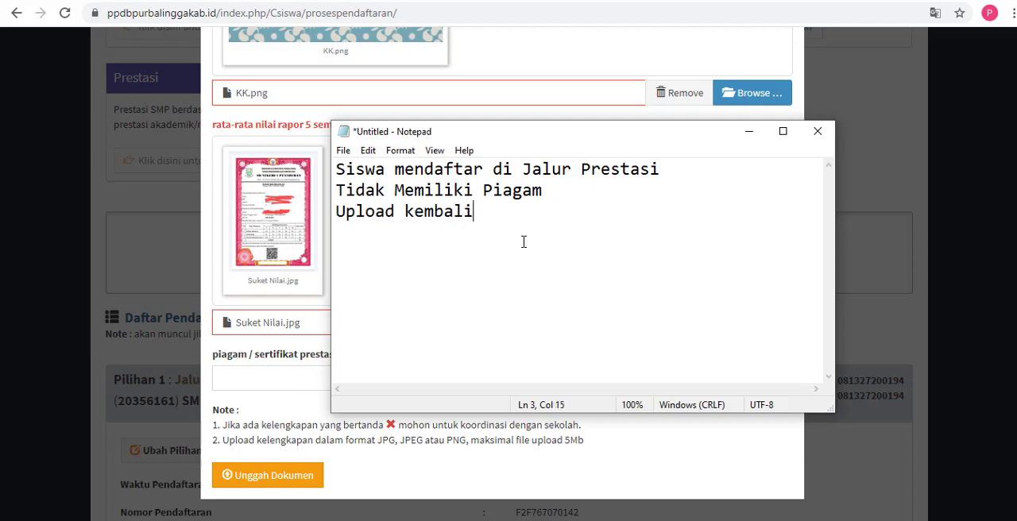
text( Surat Ek)
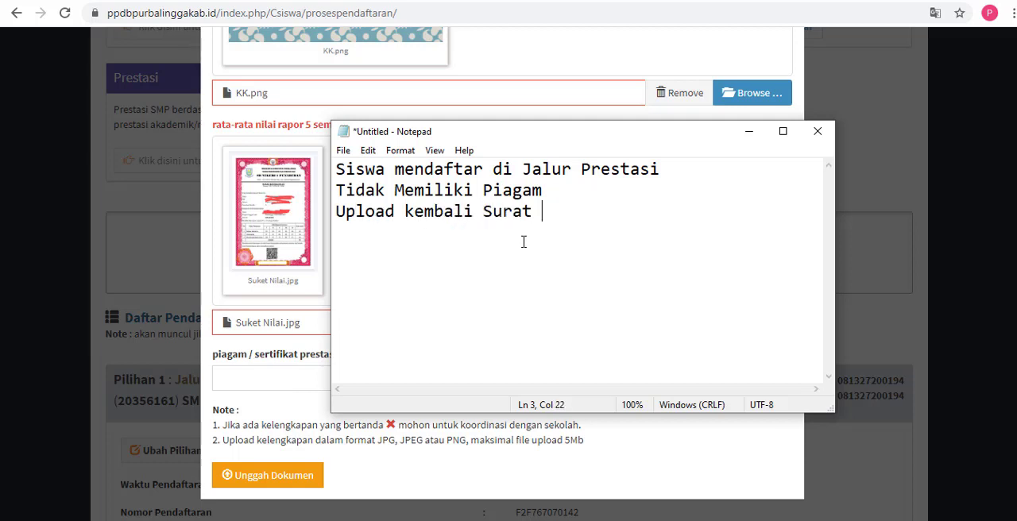
Step: Add the lines "Upload kembali Surat Keterangan Nilai" and "di kolom Piagam / sertifikat" to the note
key(BackSpace)
key(BackSpace)
text(Keterangan Nilai)
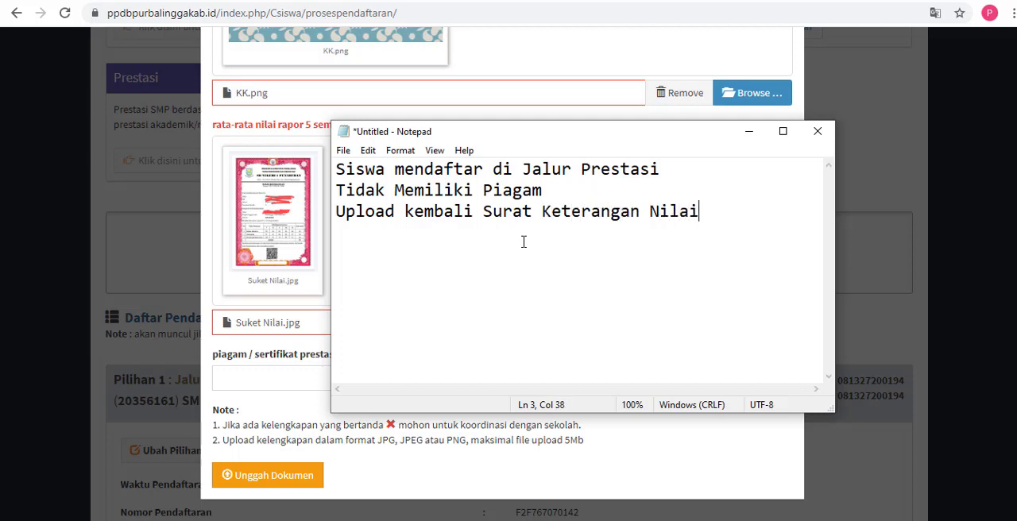
key(Return)
text(di kolom )
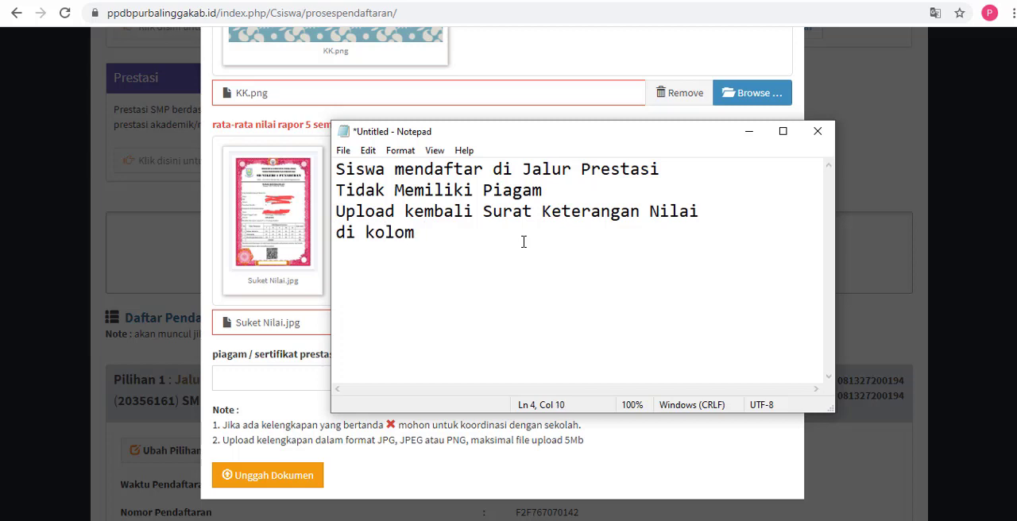
text(Piagam)
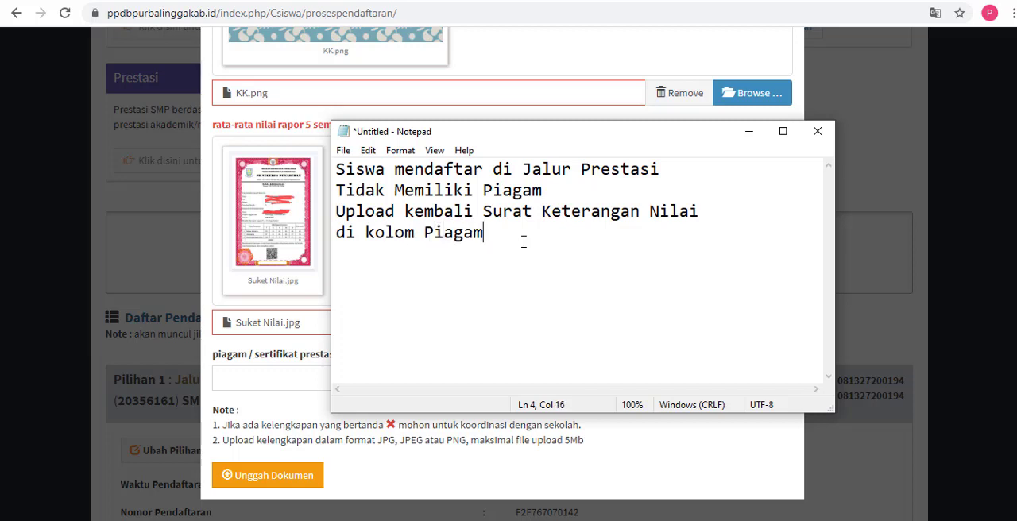
text( / sertifikat)
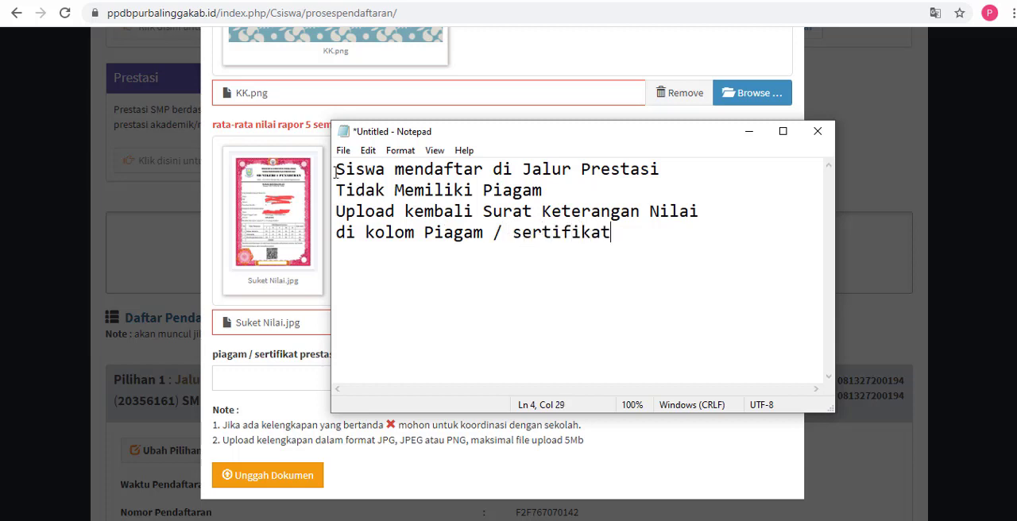
Step: Highlight the whole note, reposition the Notepad window, and highlight the Jalur Prestasi, missing Piagam and re-upload lines in turn
drag(335, 170, 661, 237)
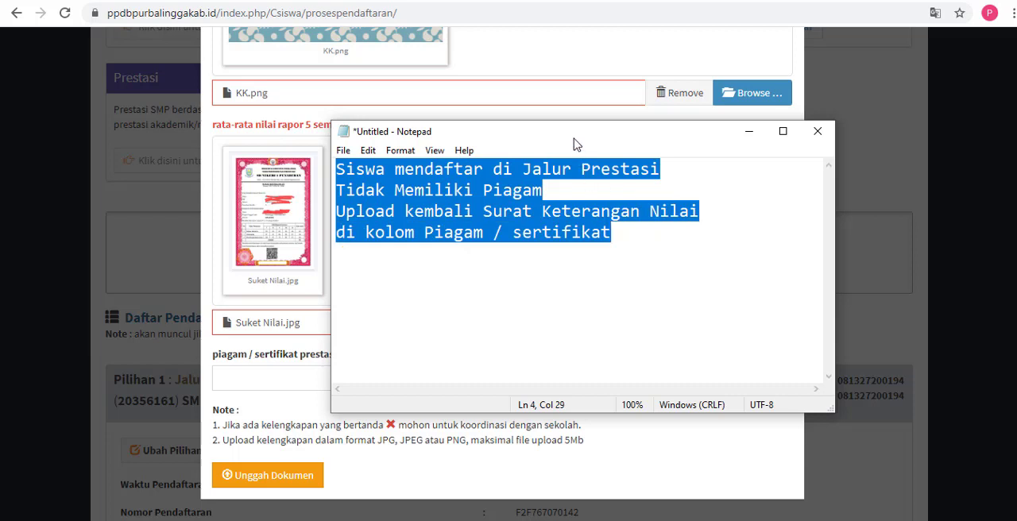
drag(543, 132, 512, 126)
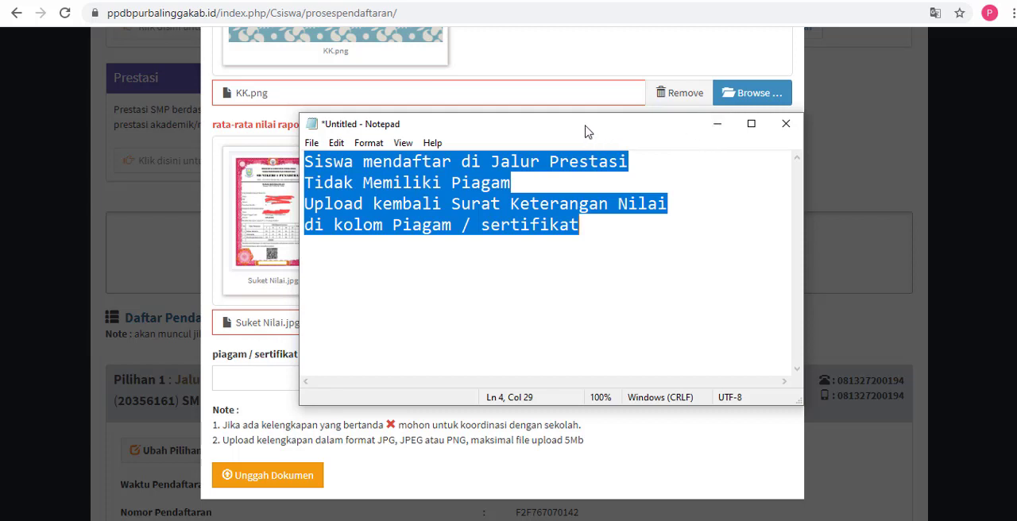
drag(587, 131, 639, 124)
click(584, 156)
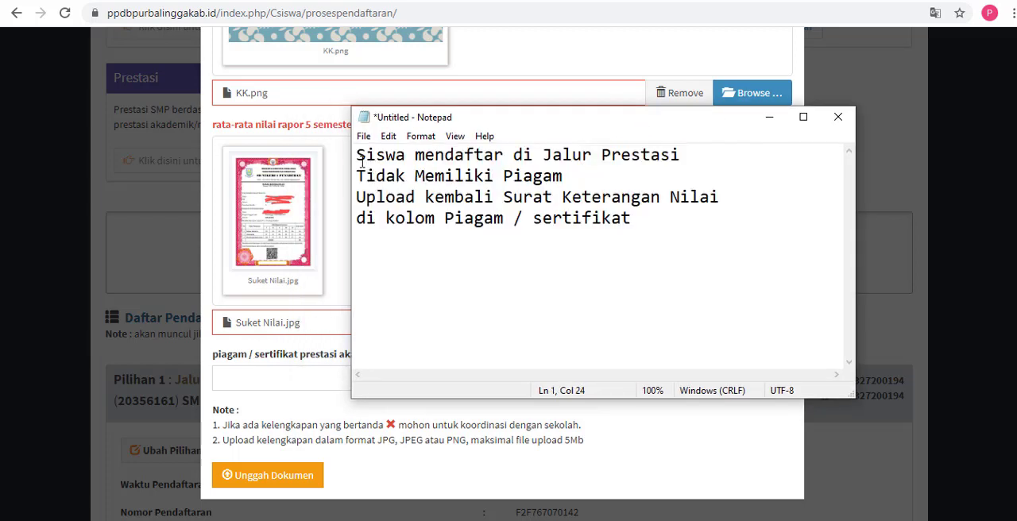
drag(360, 160, 582, 158)
drag(356, 178, 566, 180)
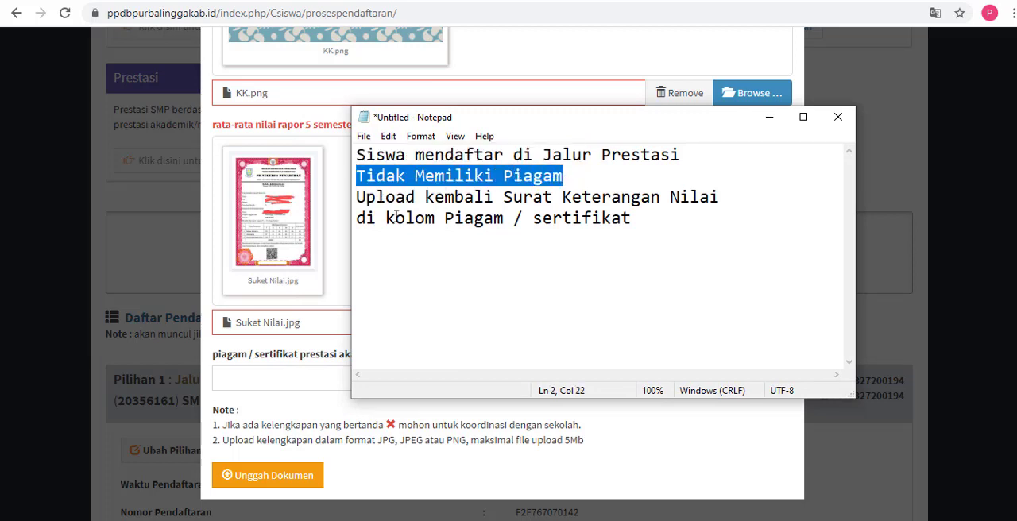
drag(358, 197, 723, 218)
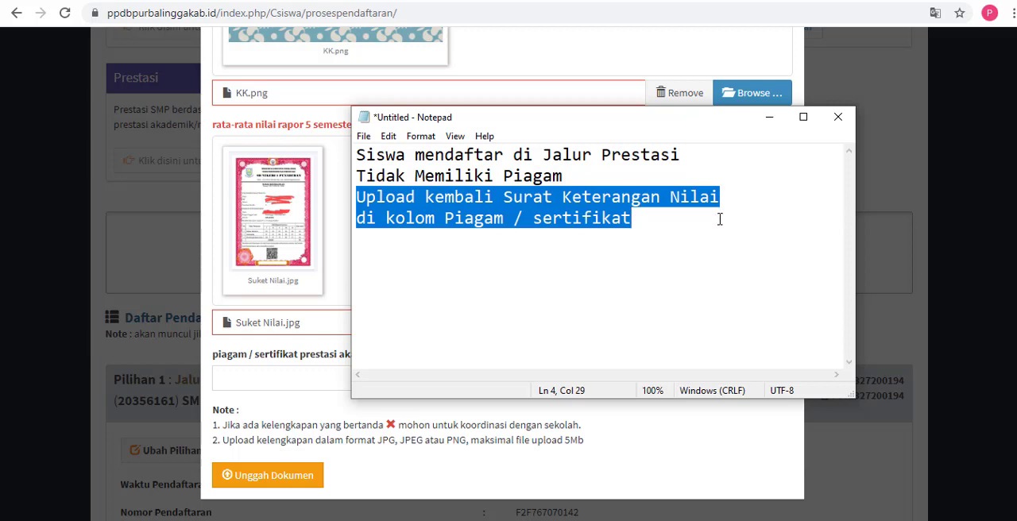
Step: Return to the upload form and attach Suket Nilai.jpg as the piagam / sertifikat prestasi akademik/ non akademik document
click(277, 383)
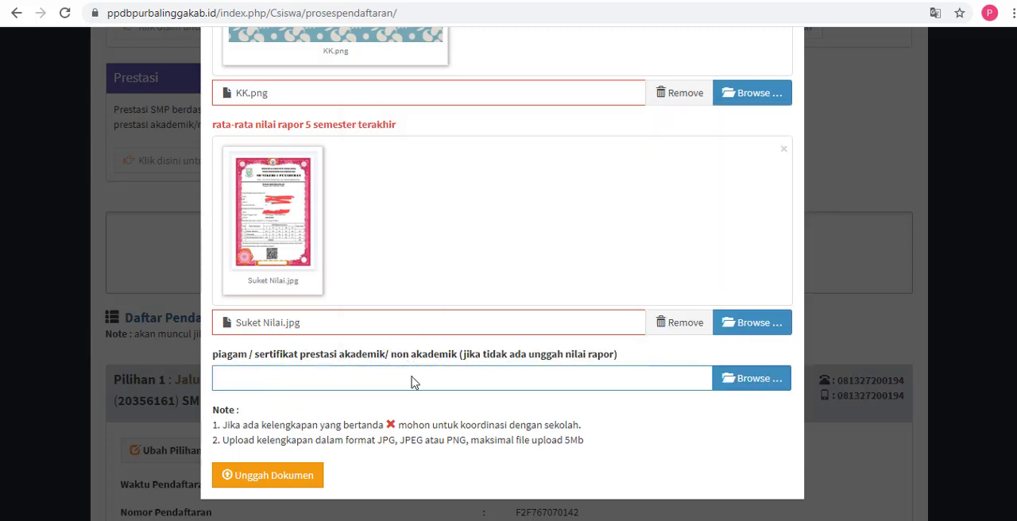
click(736, 384)
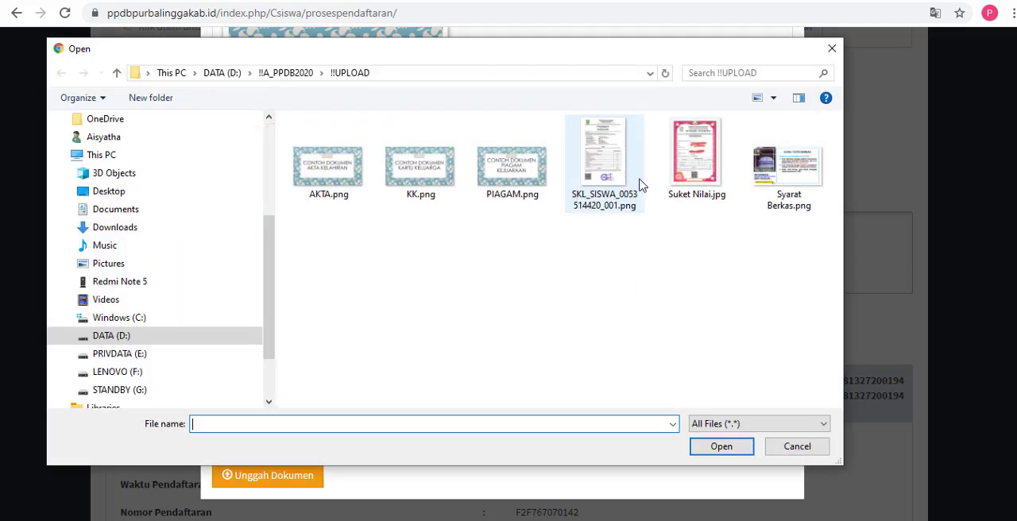
click(685, 169)
click(722, 446)
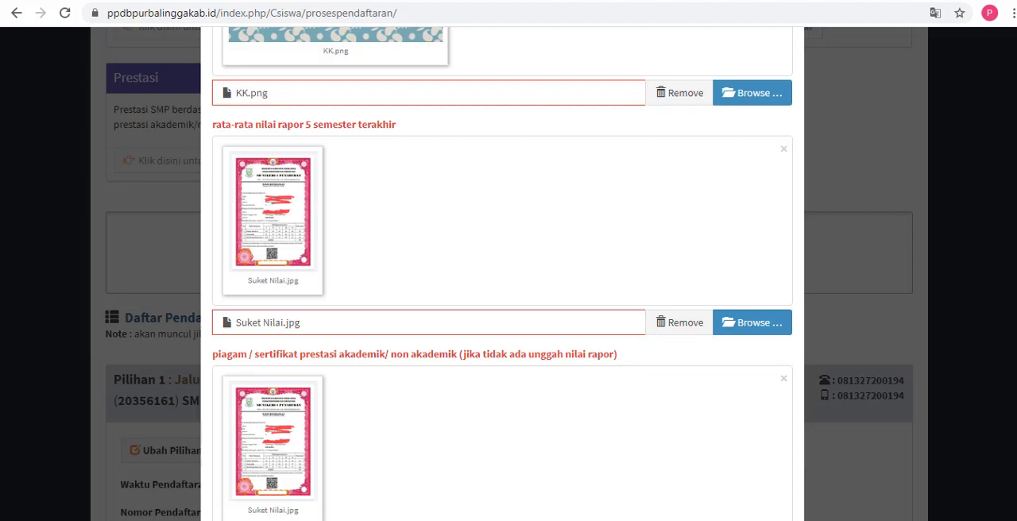
Step: Review the files attached to all five document fields of the Unggah Dokumen Kelengkapan form
scroll(997, 318, up, 4)
scroll(1007, 276, down, 6)
scroll(502, 274, down, 1)
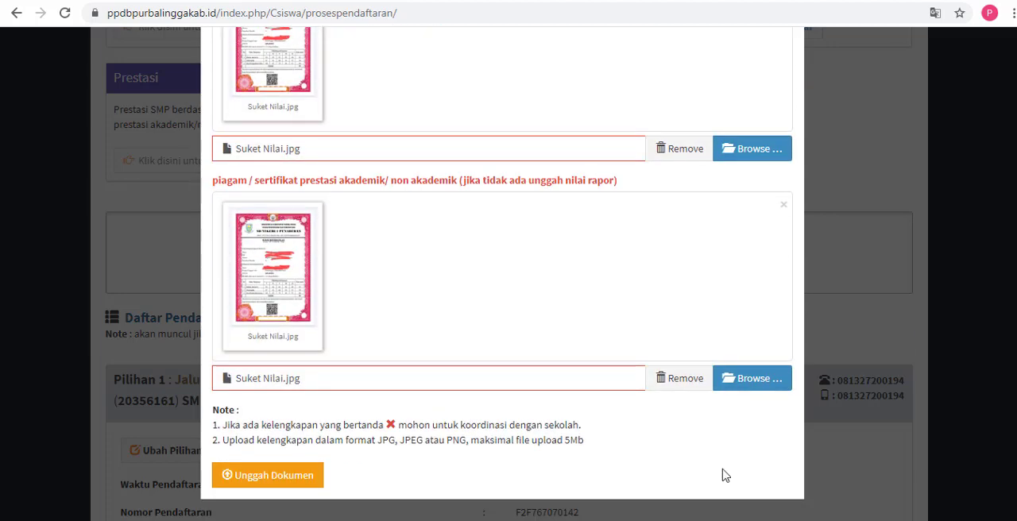
scroll(1014, 95, up, 10)
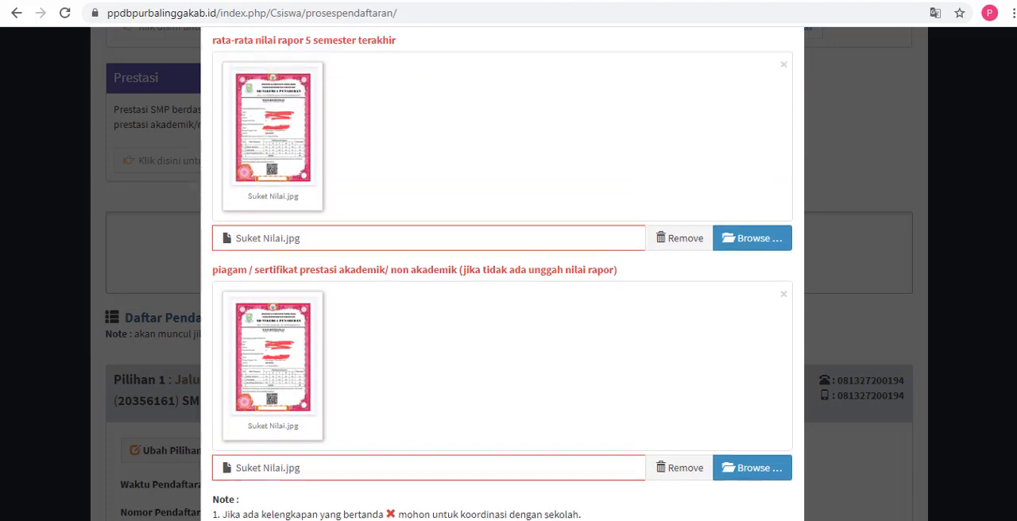
scroll(1014, 95, down, 1)
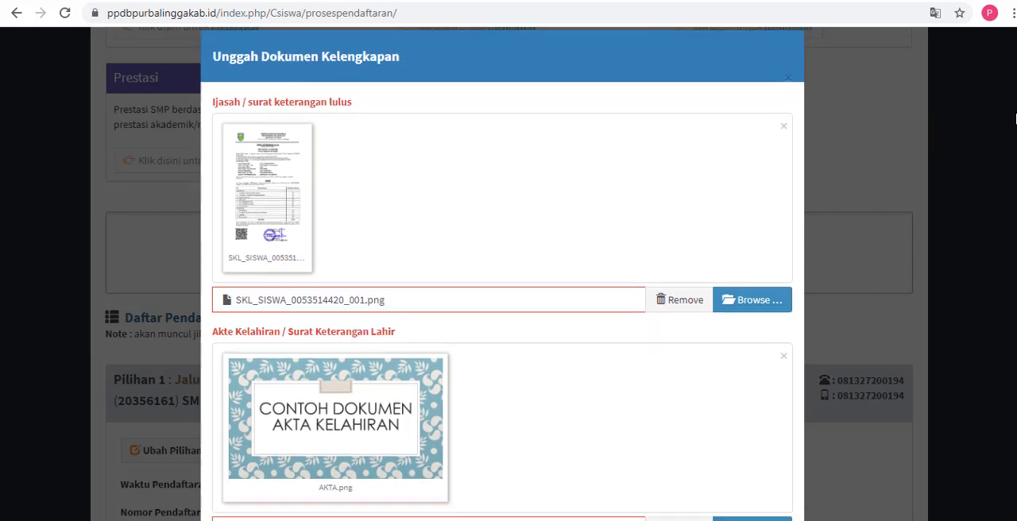
scroll(1015, 127, down, 1)
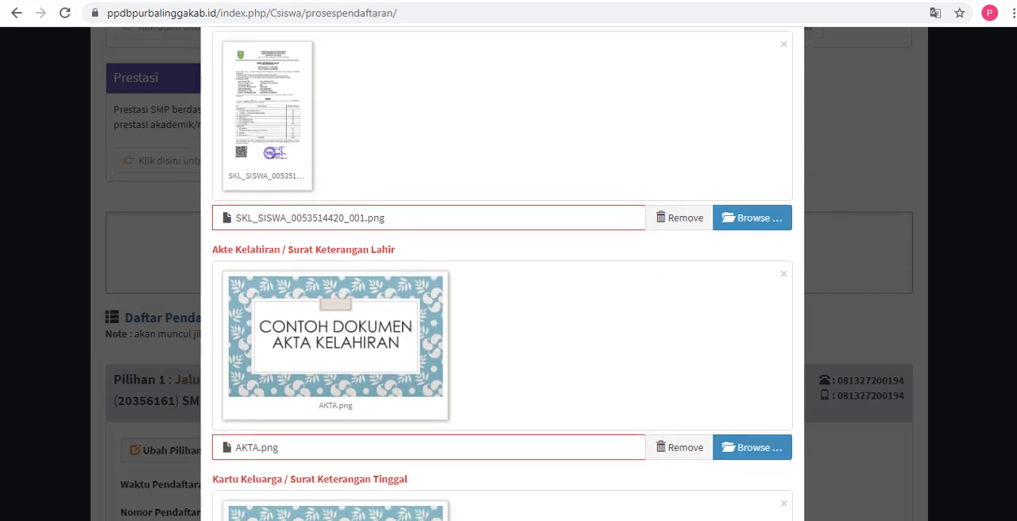
scroll(502, 273, down, 4)
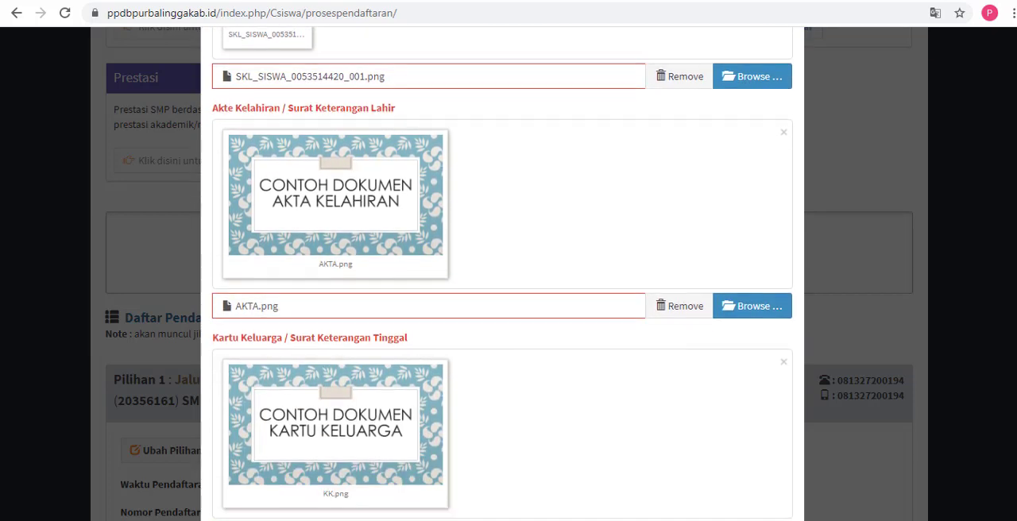
scroll(502, 273, down, 5)
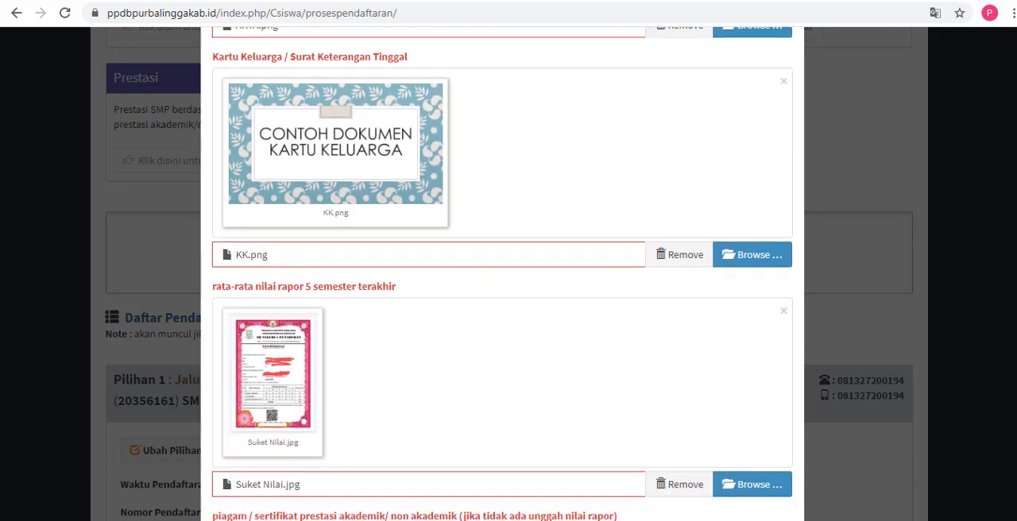
scroll(502, 273, down, 2)
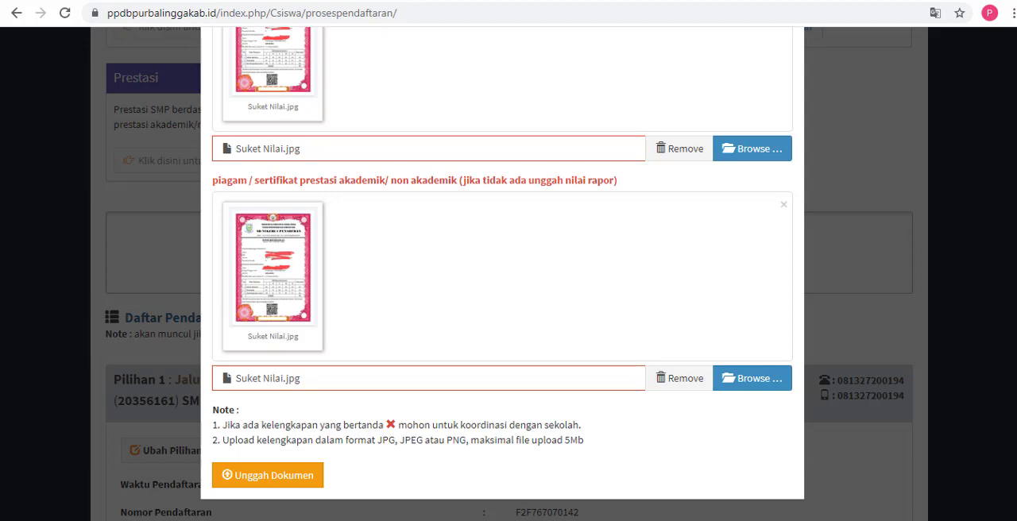
Step: Remove the file attached to rata-rata nilai rapor 5 semester terakhir and attach Suket Nilai.jpg in its place
scroll(1011, 187, up, 9)
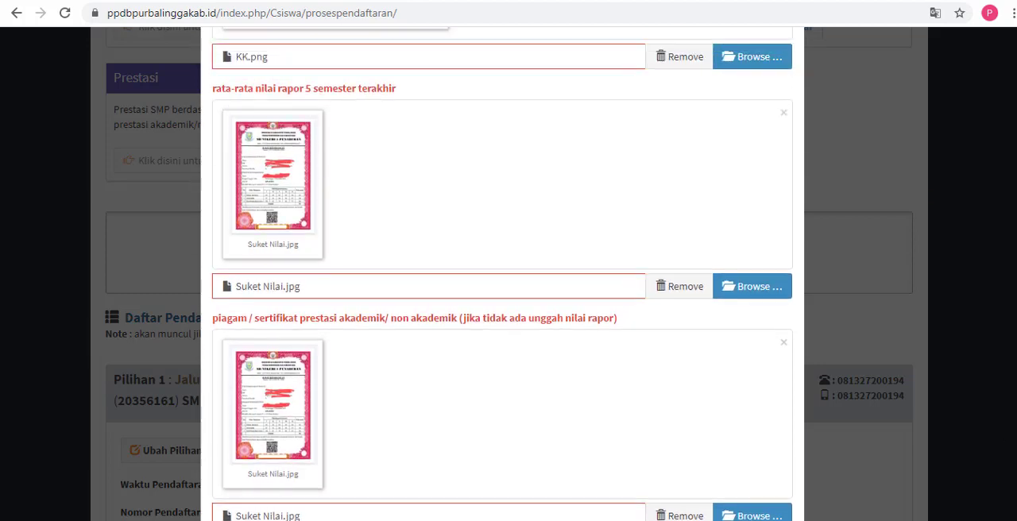
scroll(1011, 187, up, 2)
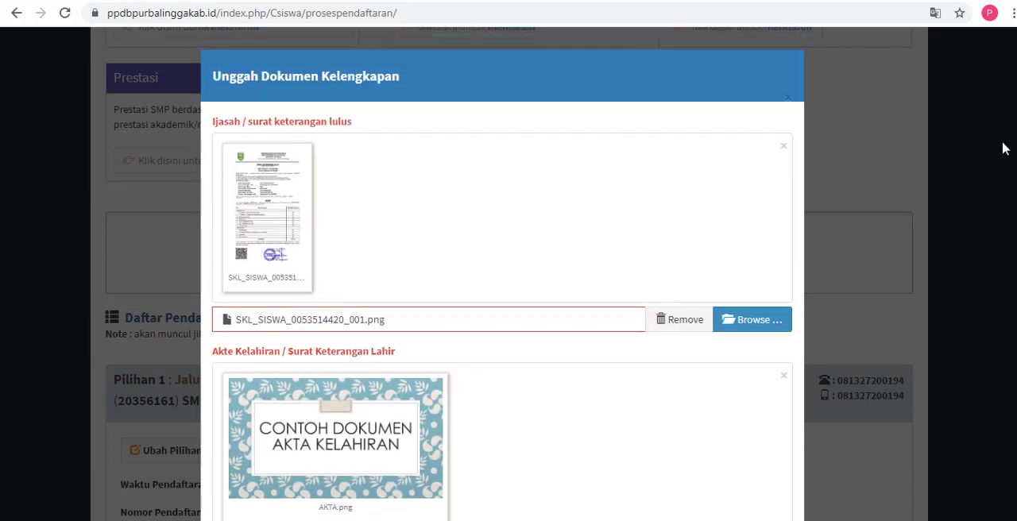
scroll(1001, 148, down, 7)
scroll(502, 273, down, 3)
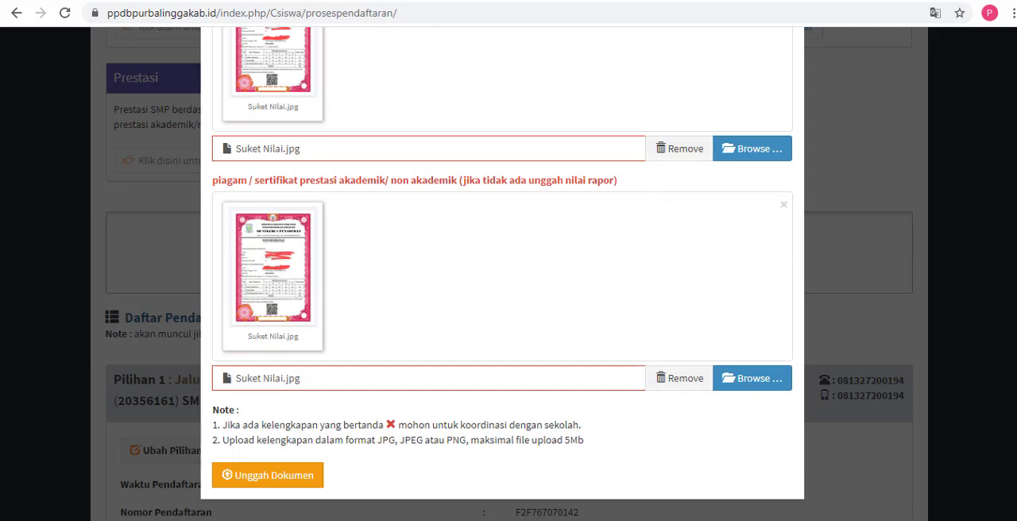
scroll(1014, 301, up, 3)
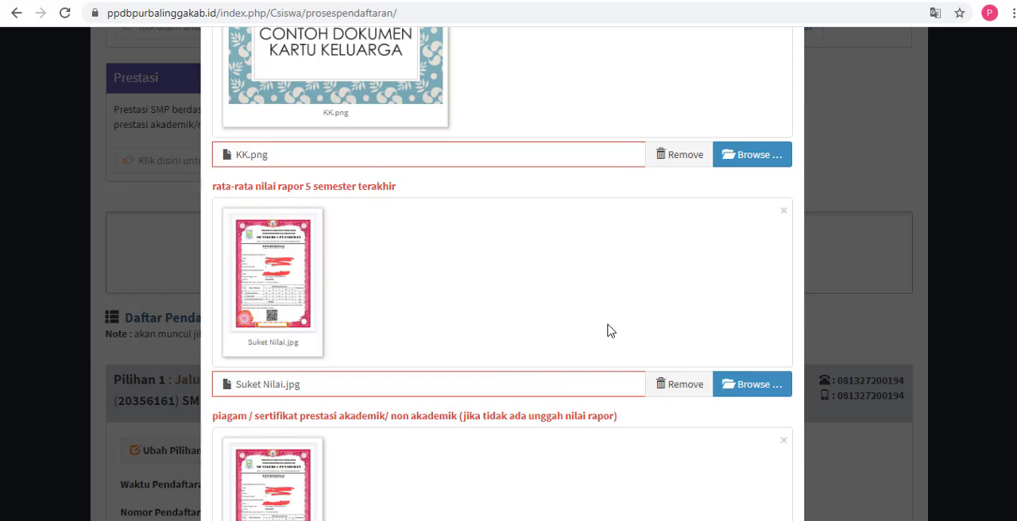
click(674, 395)
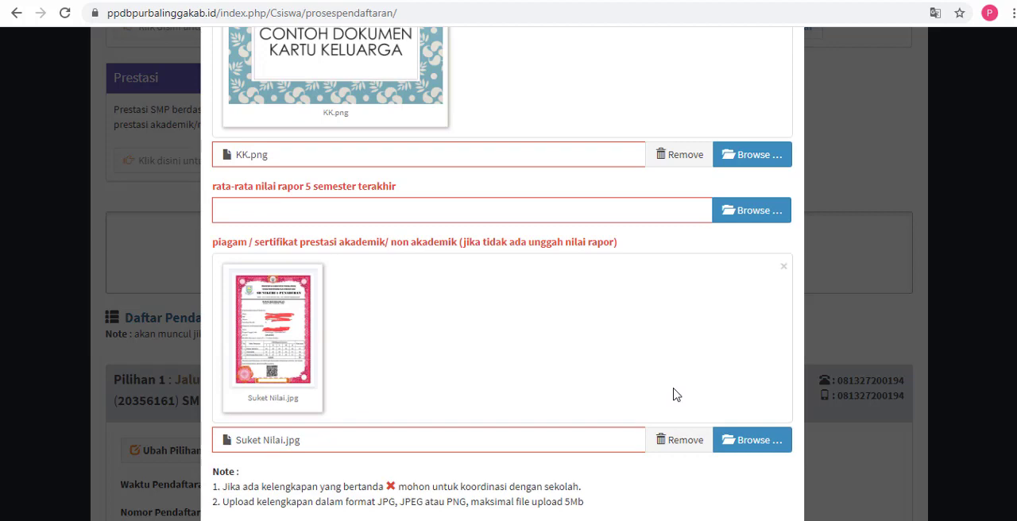
click(740, 212)
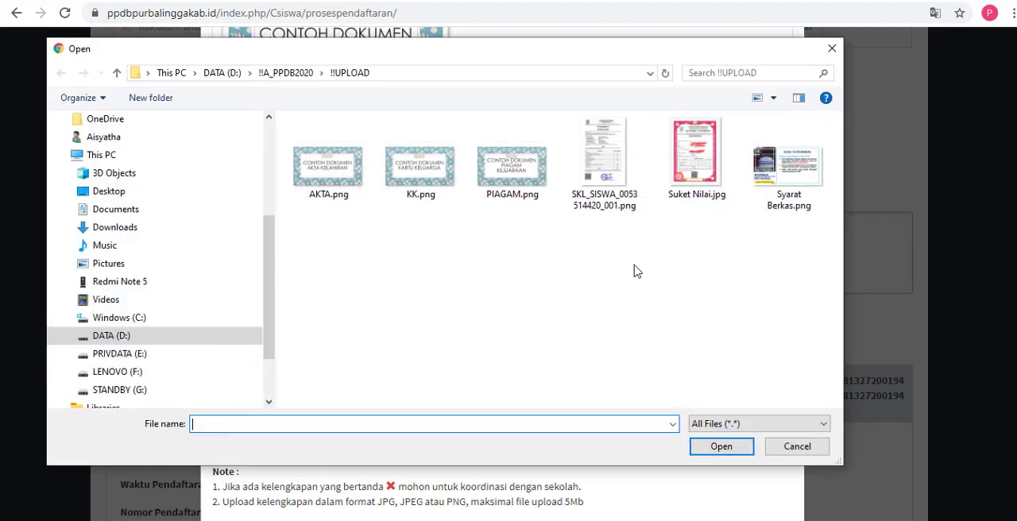
click(673, 208)
click(720, 446)
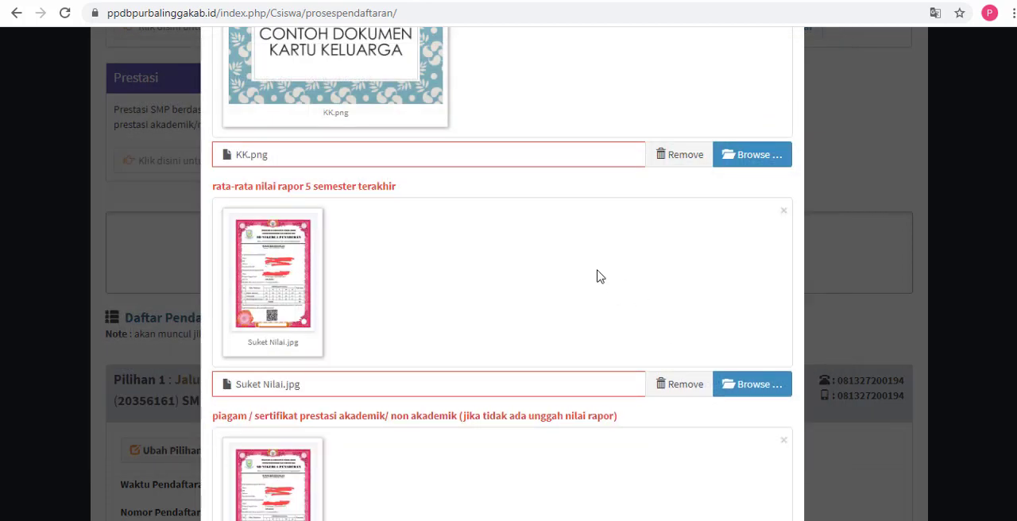
Step: Submit the attached documents with Unggah Dokumen and highlight the upload status message
scroll(600, 276, down, 3)
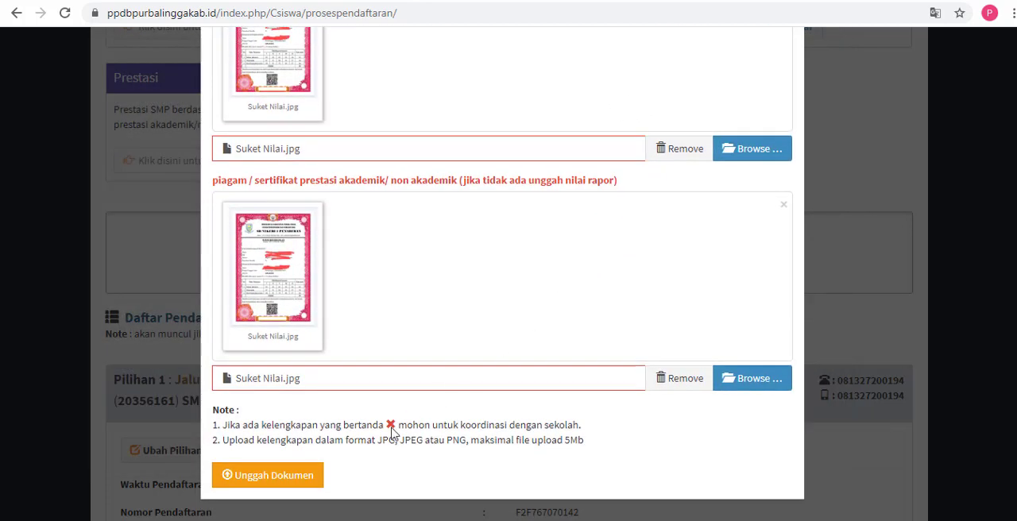
click(311, 478)
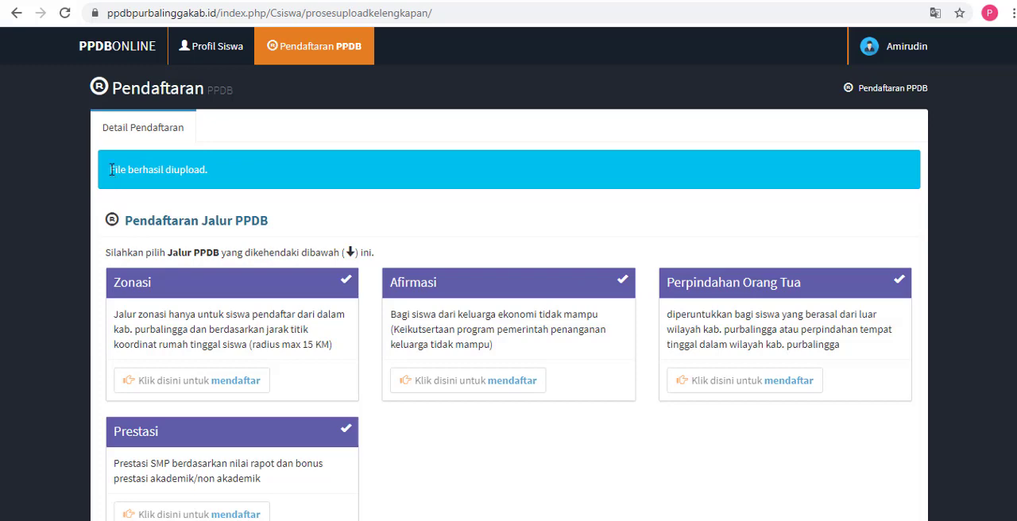
drag(112, 169, 197, 172)
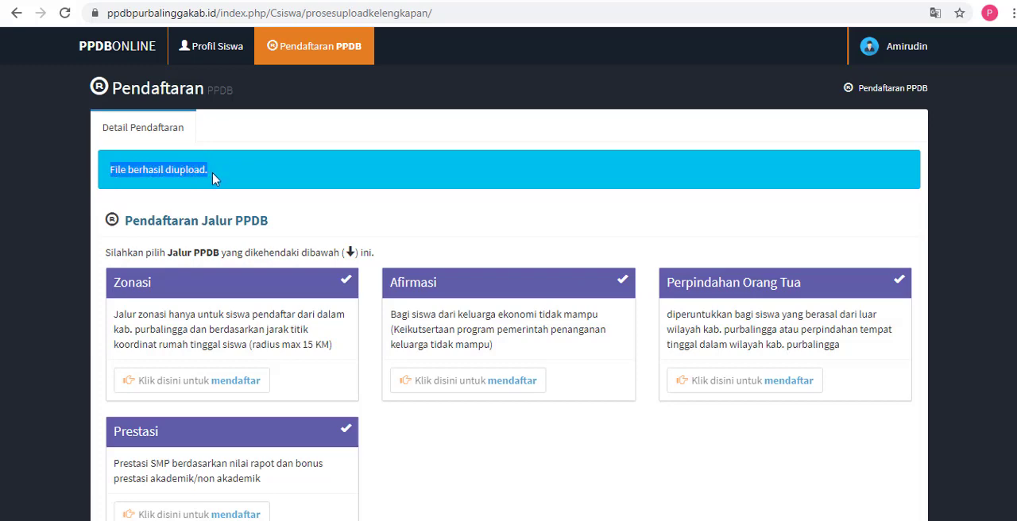
Step: Review the uploaded files and scoring tables of both school choices, and highlight the Jalur Zonasi label of Pilihan 1
scroll(508, 278, down, 5)
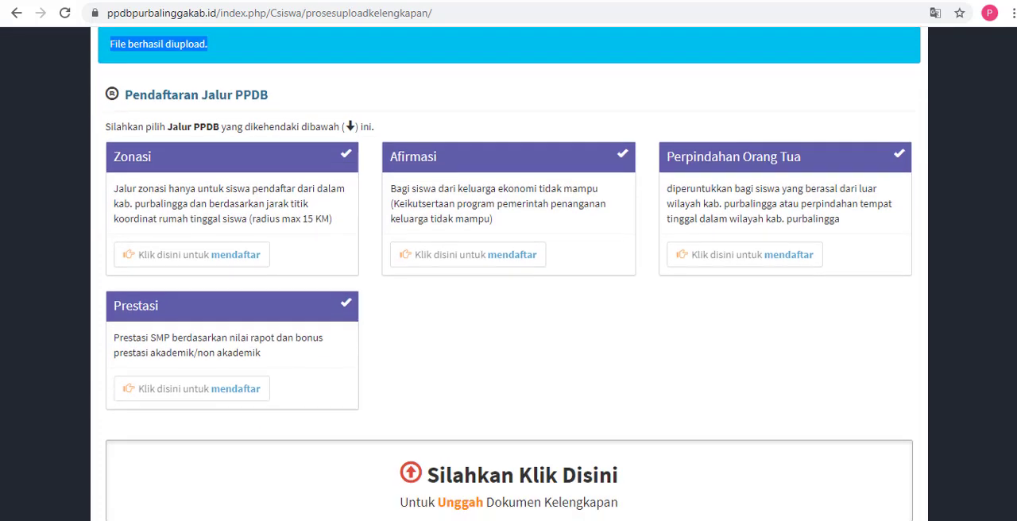
scroll(378, 318, down, 4)
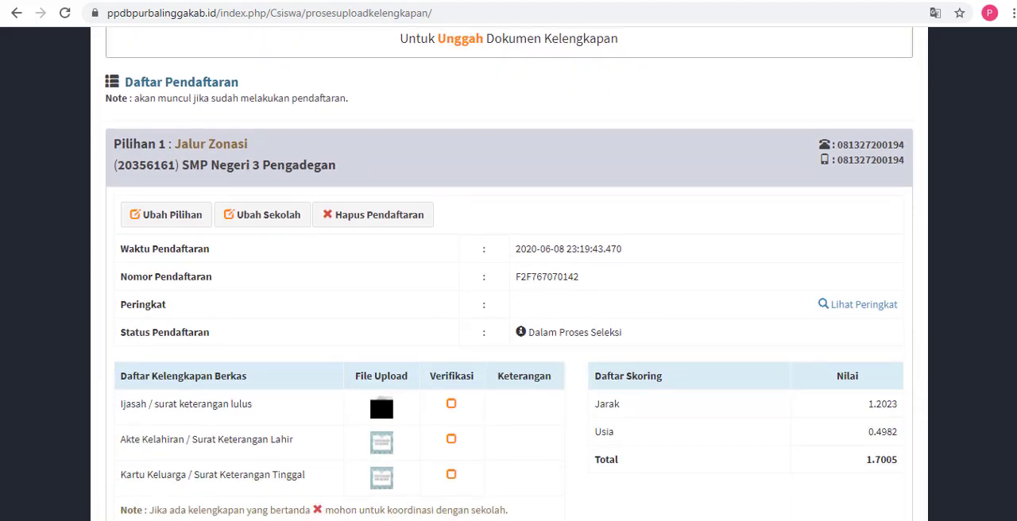
scroll(378, 248, down, 4)
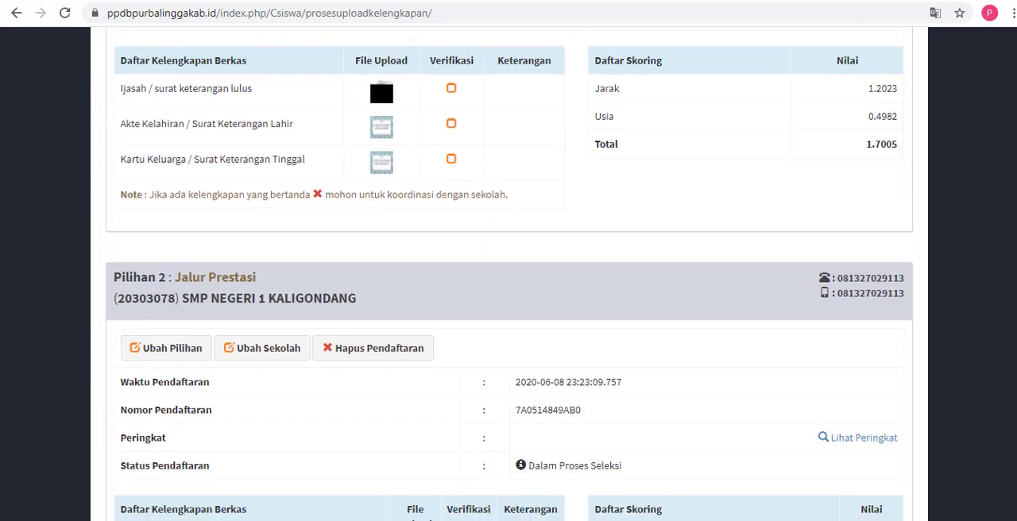
scroll(413, 431, down, 2)
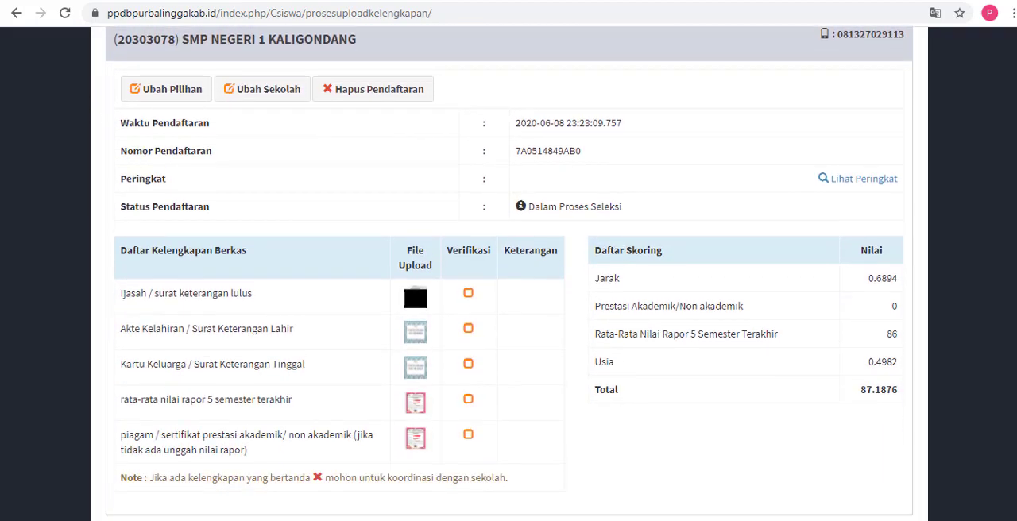
scroll(413, 274, up, 2)
scroll(412, 274, up, 3)
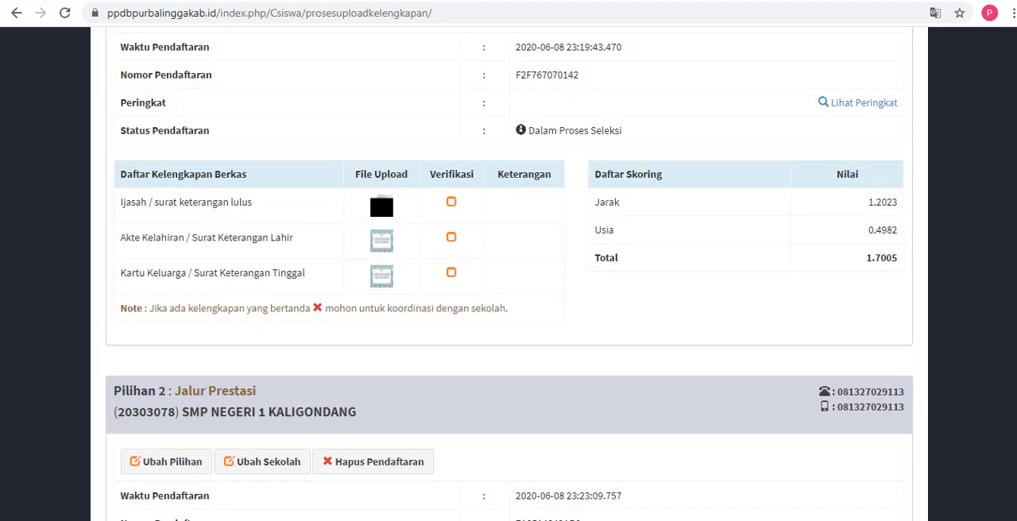
scroll(442, 211, up, 2)
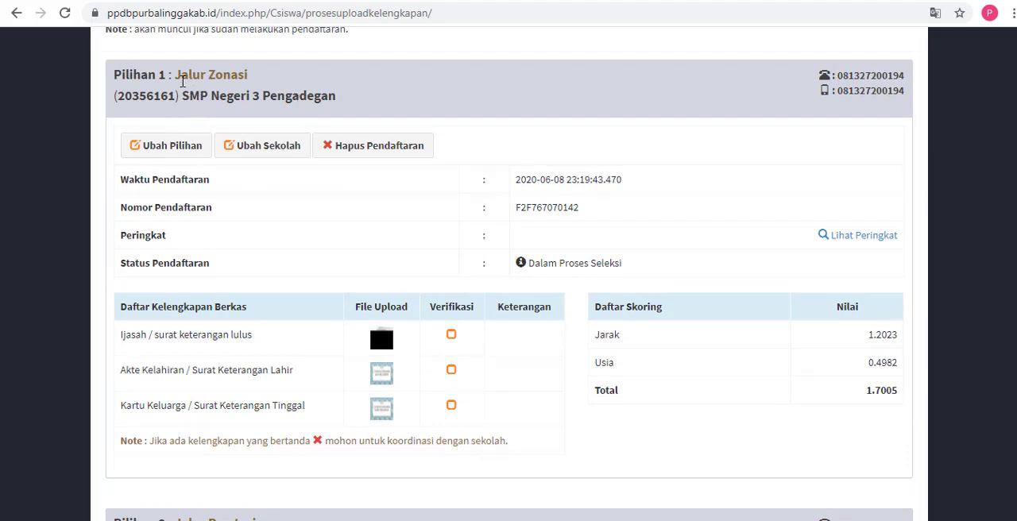
drag(176, 80, 248, 79)
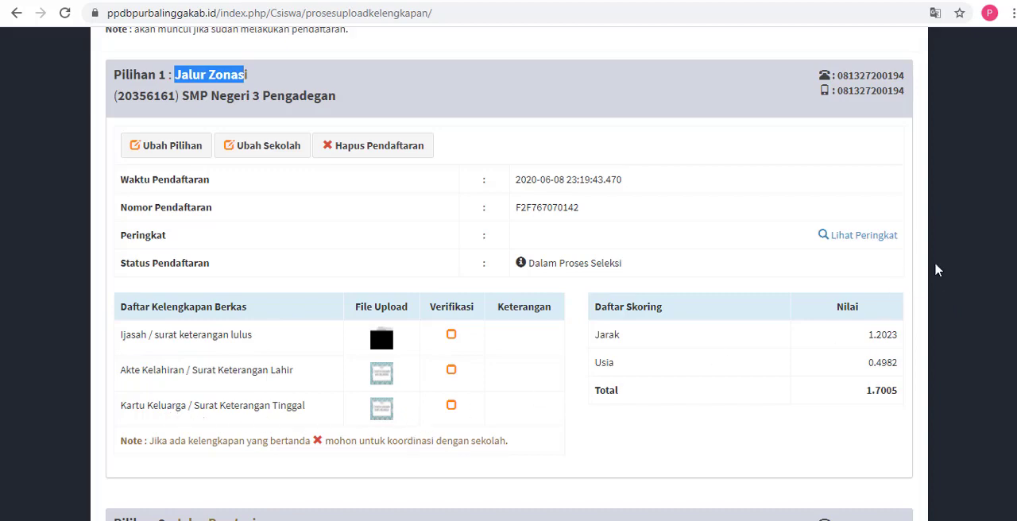
Step: Under Pilihan 2 Jalur Prestasi, highlight the rata-rata nilai rapor and piagam / sertifikat entries in the Daftar Kelengkapan Berkas
scroll(935, 270, down, 7)
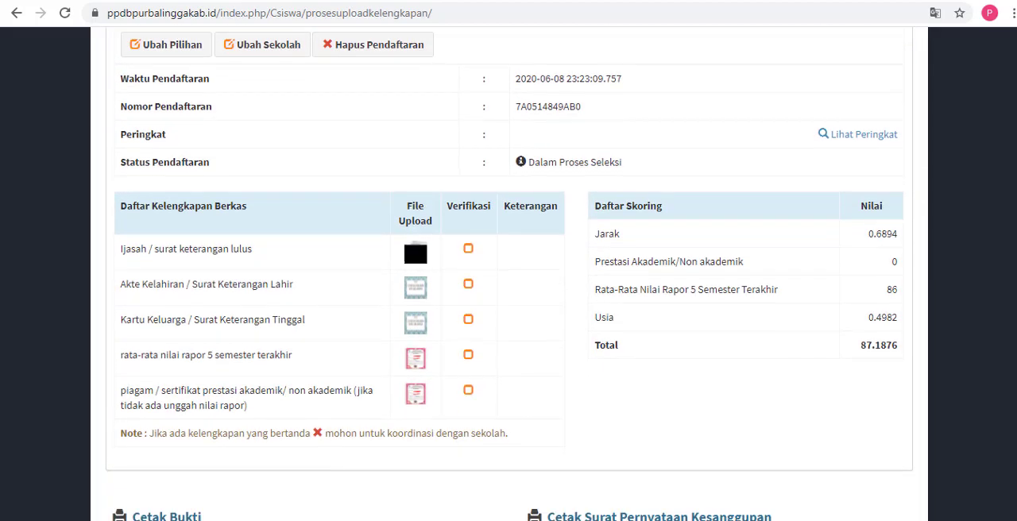
scroll(508, 274, down, 1)
scroll(508, 274, up, 2)
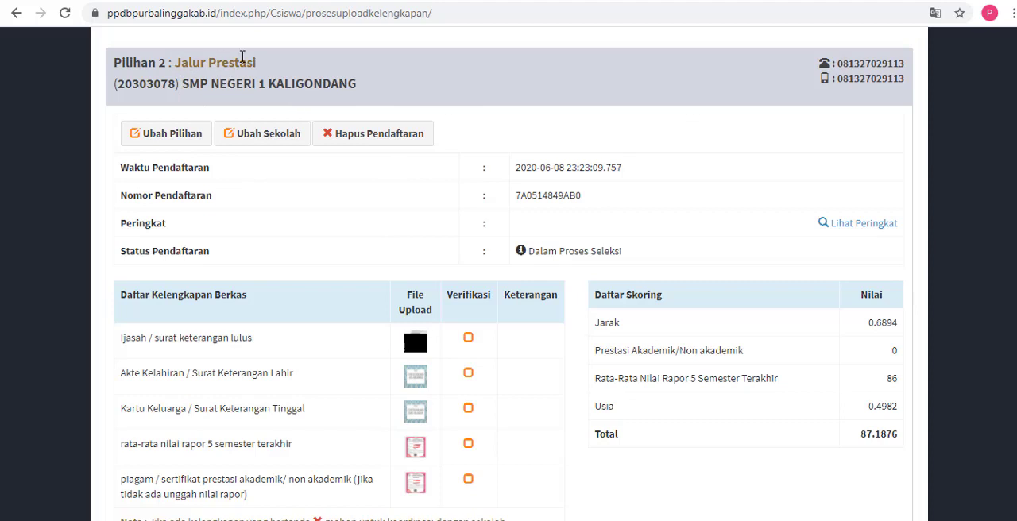
scroll(1000, 281, down, 1)
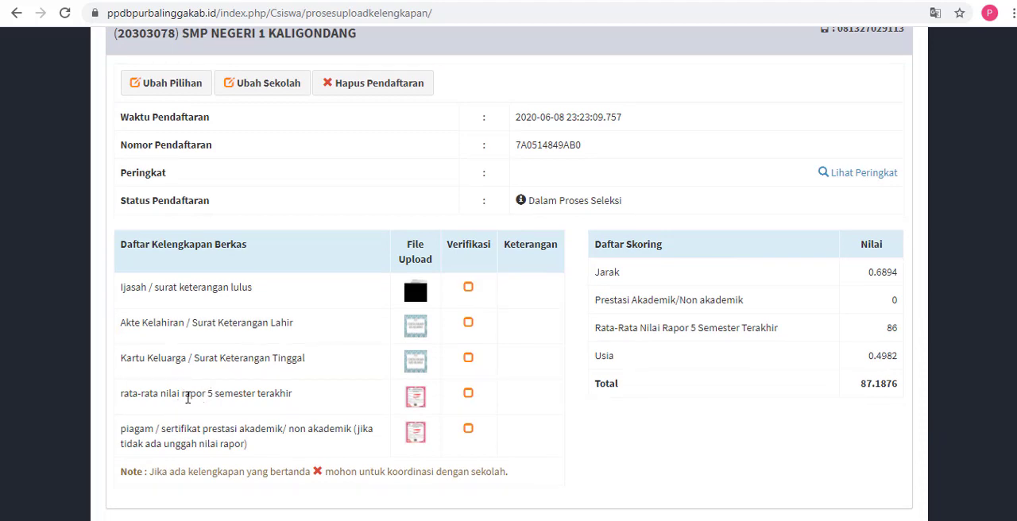
drag(186, 398, 305, 402)
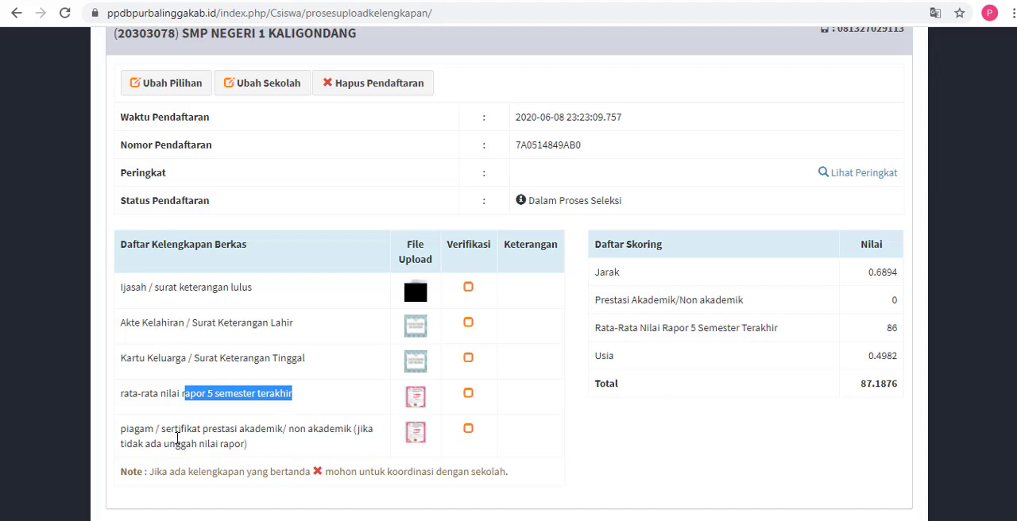
drag(177, 438, 318, 448)
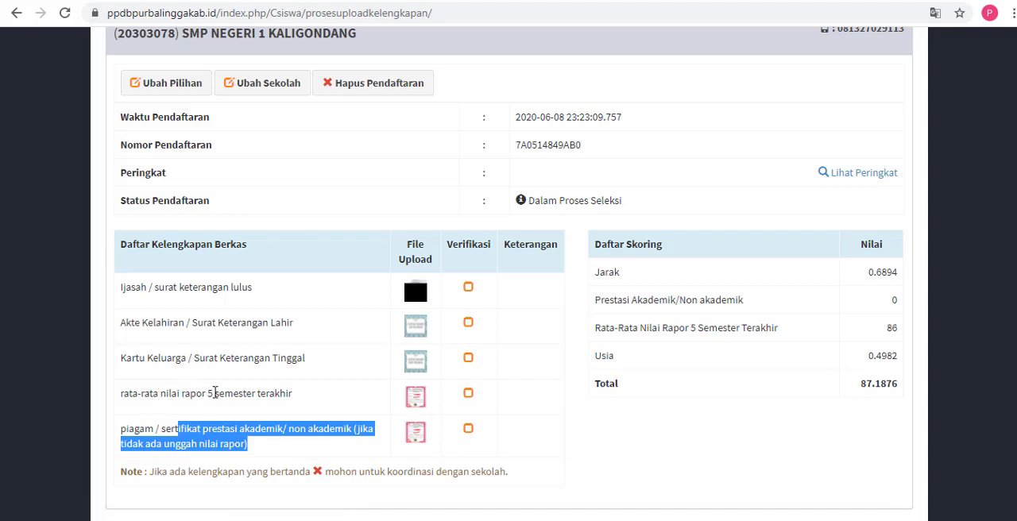
Step: Look over both registrations once more and open the printable proof of registration with Cetak Bukti
scroll(508, 270, down, 1)
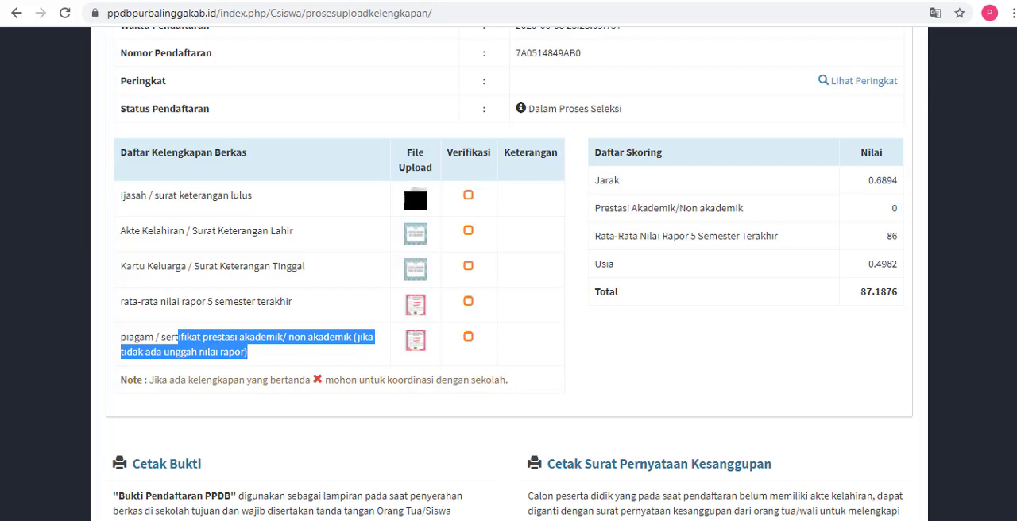
scroll(508, 273, up, 1)
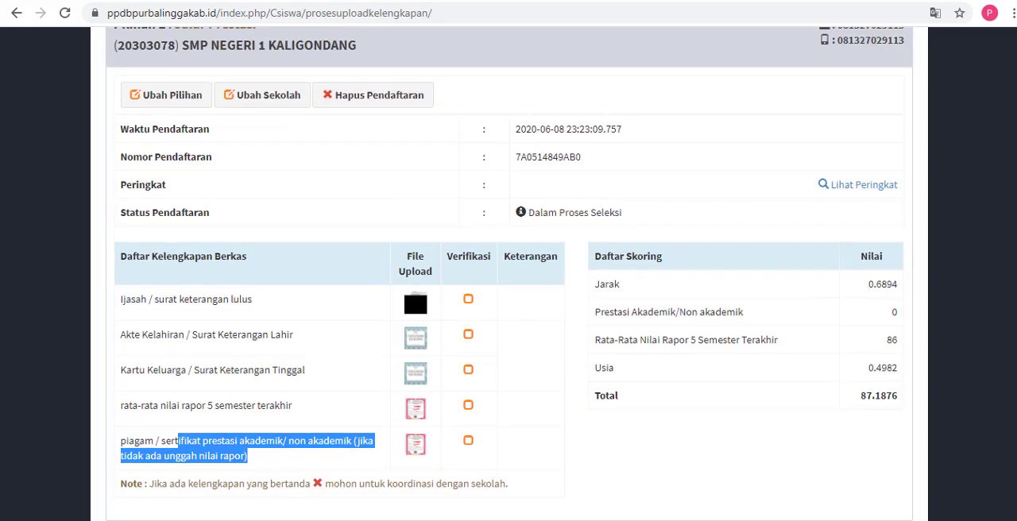
scroll(1007, 300, up, 5)
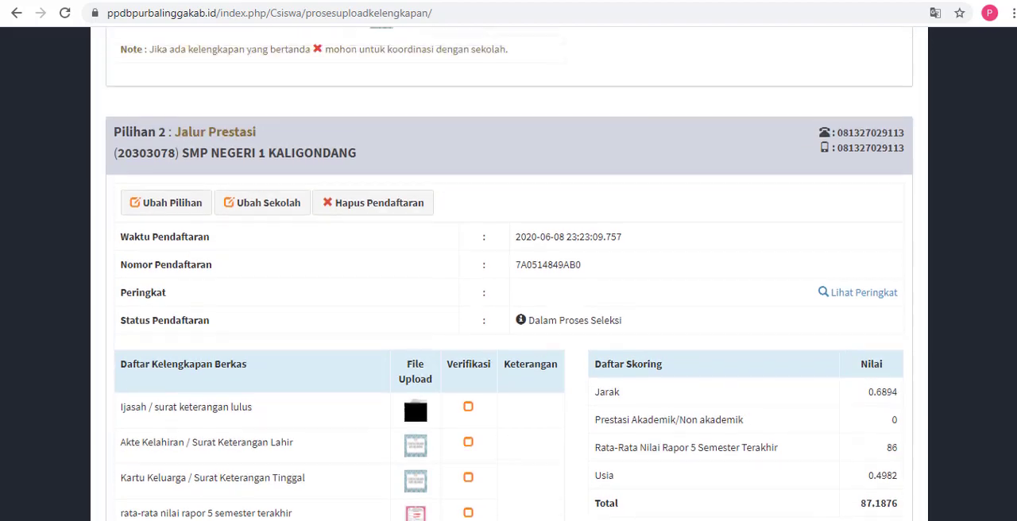
scroll(942, 261, up, 5)
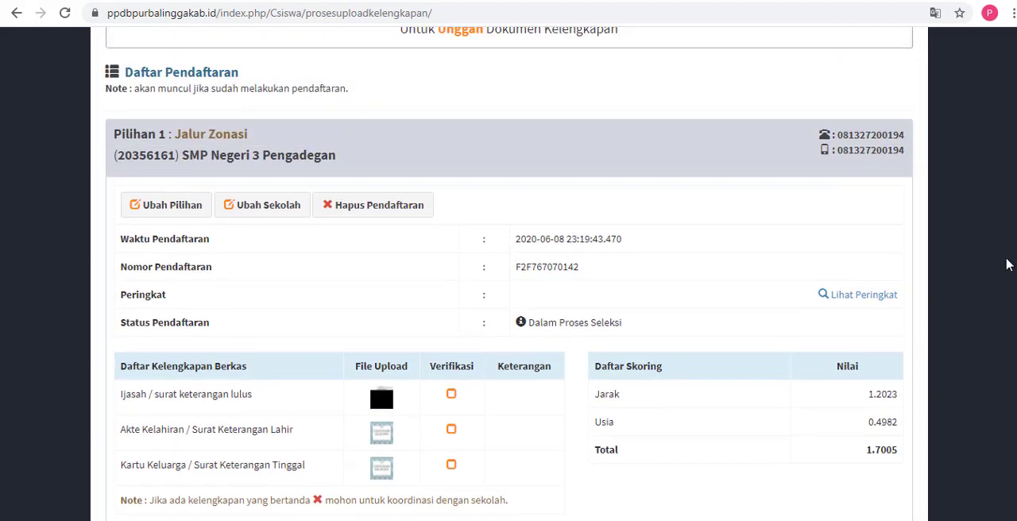
scroll(942, 261, down, 7)
scroll(378, 110, down, 8)
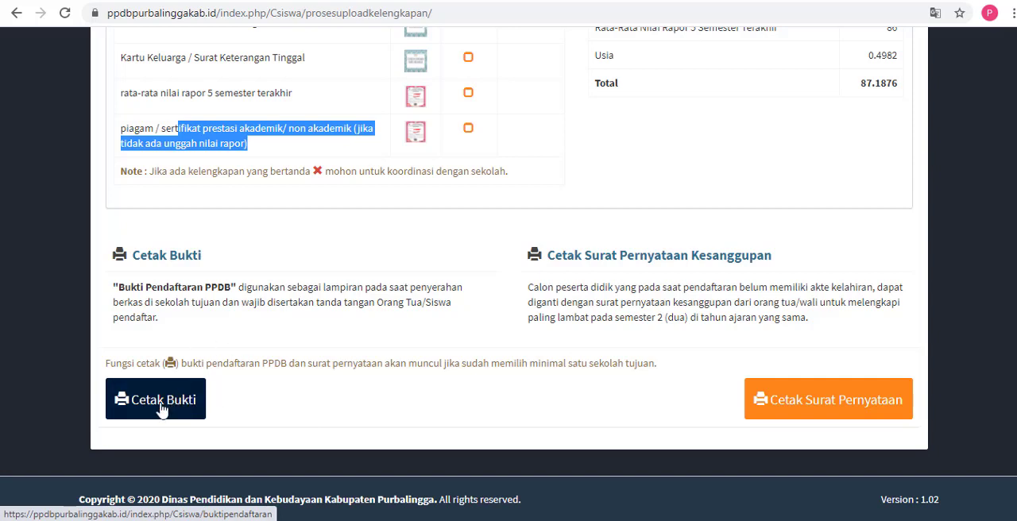
click(169, 408)
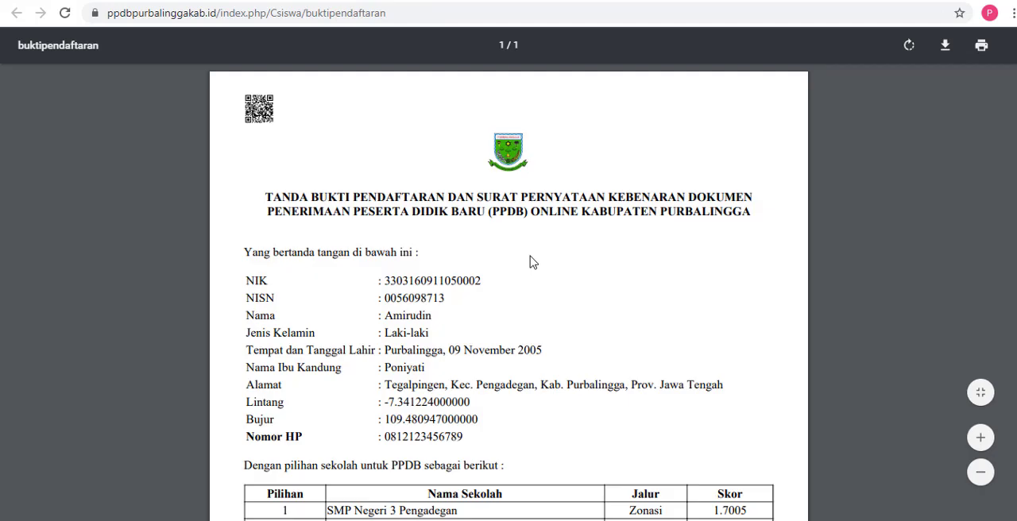
Step: Read the proof of registration through to the signature section and return to the registration page
scroll(612, 242, down, 5)
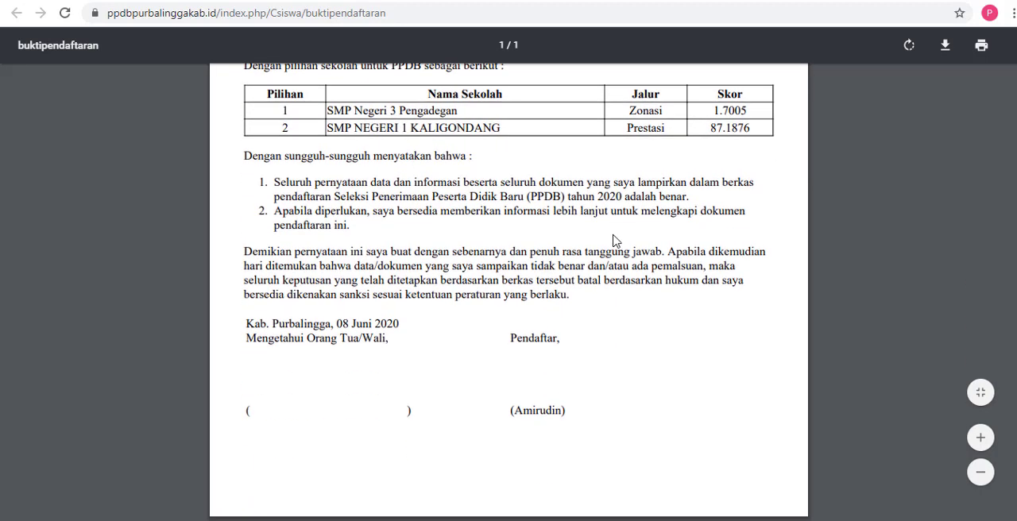
scroll(612, 242, up, 5)
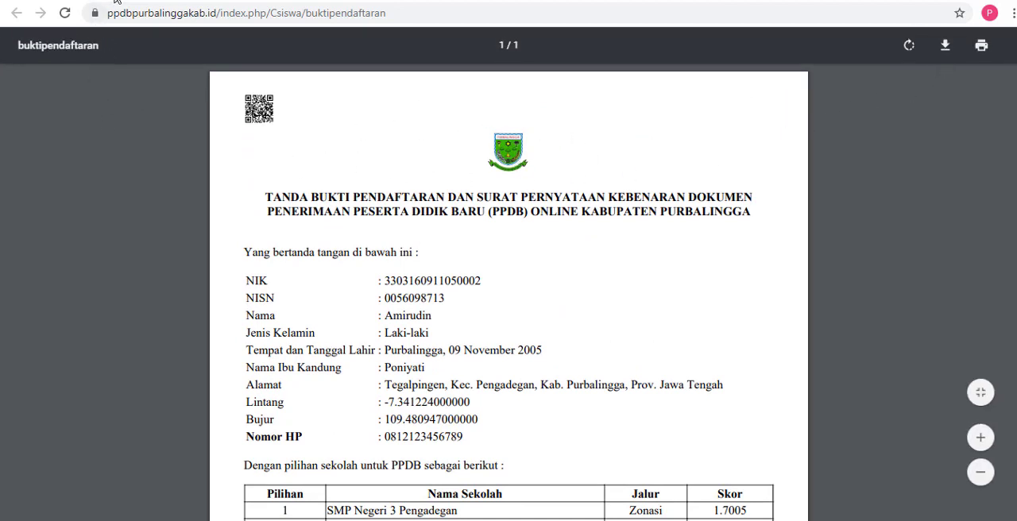
click(79, 1)
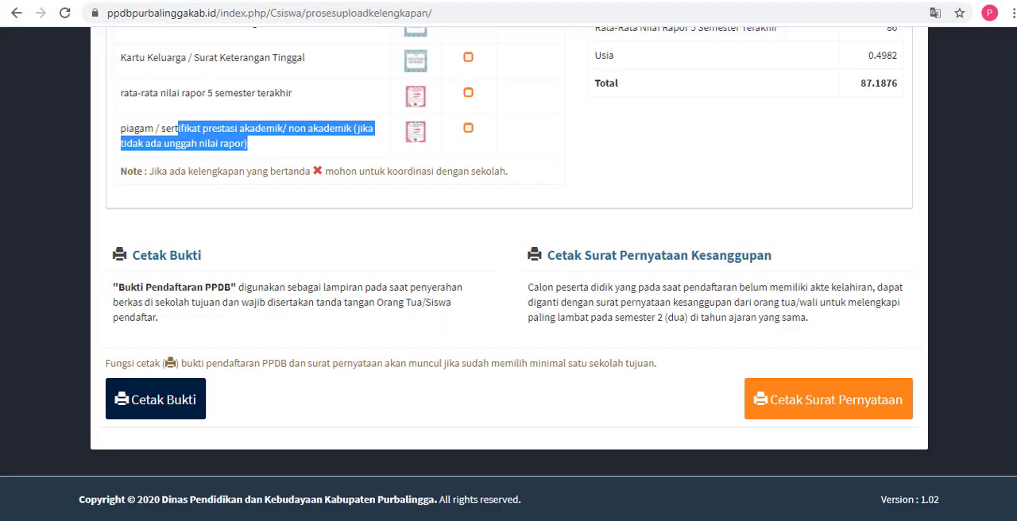
Step: Log out of the student's PPDB Online account
scroll(1005, 309, up, 10)
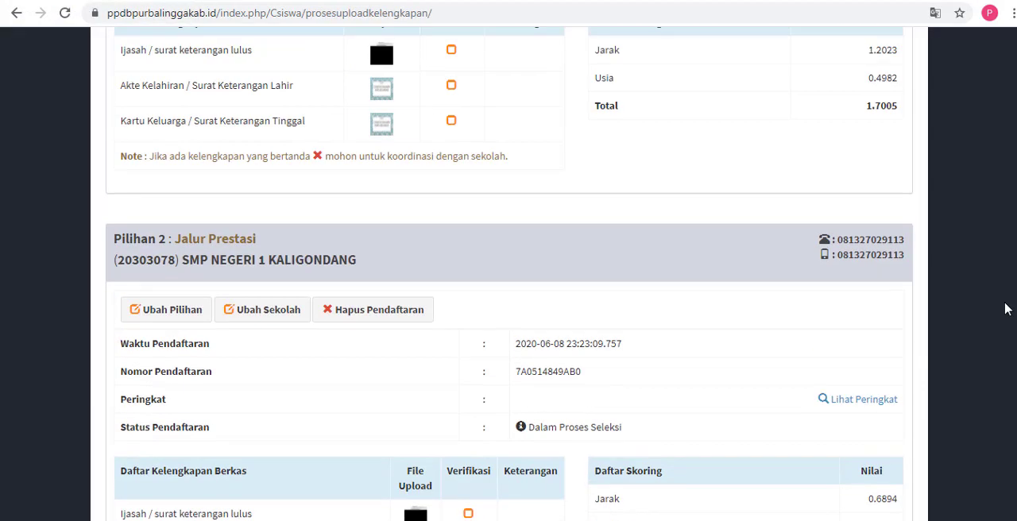
scroll(1004, 309, up, 10)
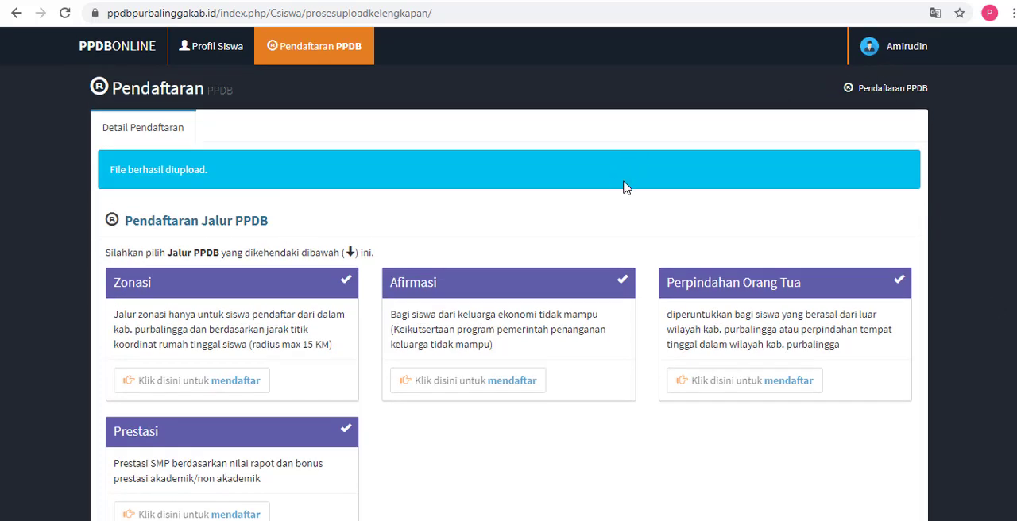
click(888, 46)
click(918, 216)
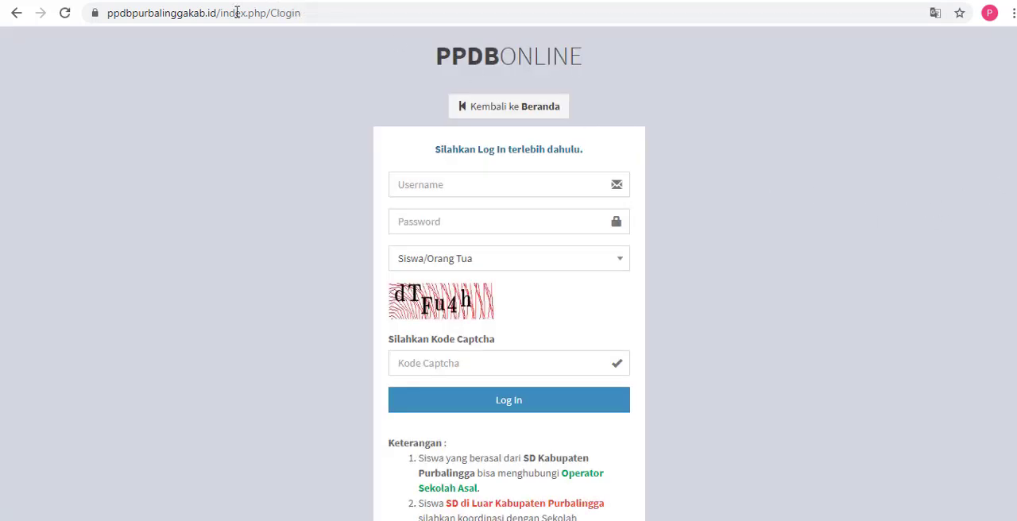
Step: Go from the login page to the site's homepage at ppdbpurbalinggakab.id and dismiss the Pengumuman announcement
drag(222, 12, 331, 21)
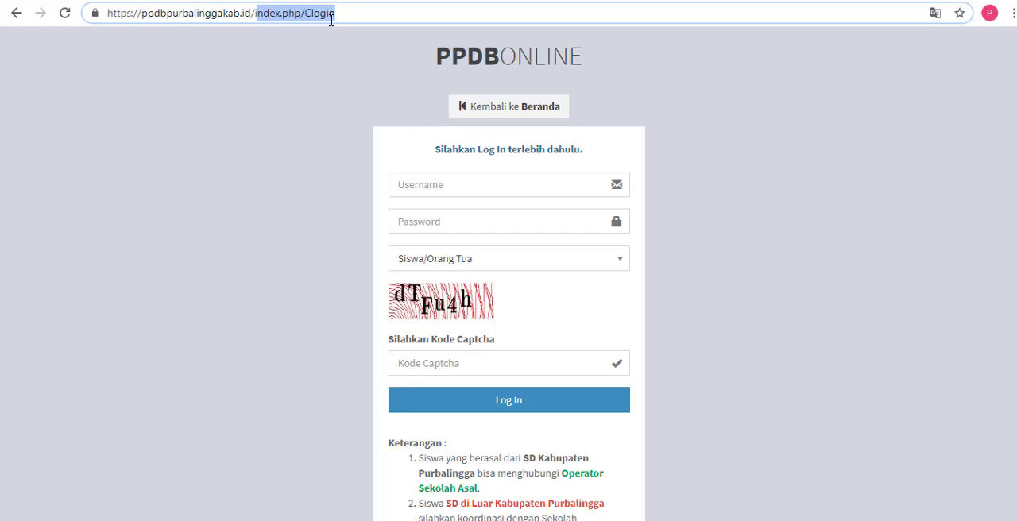
text(i)
key(BackSpace)
key(BackSpace)
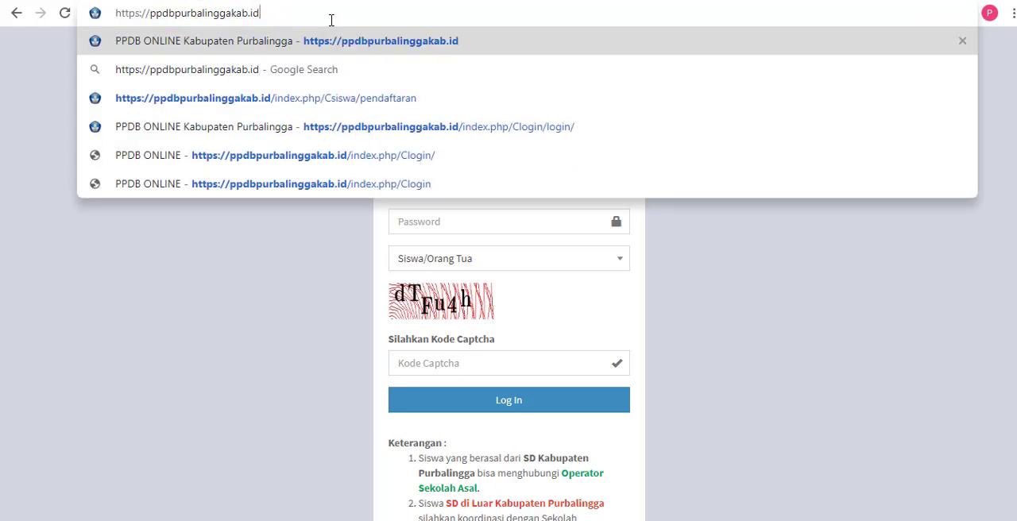
key(Return)
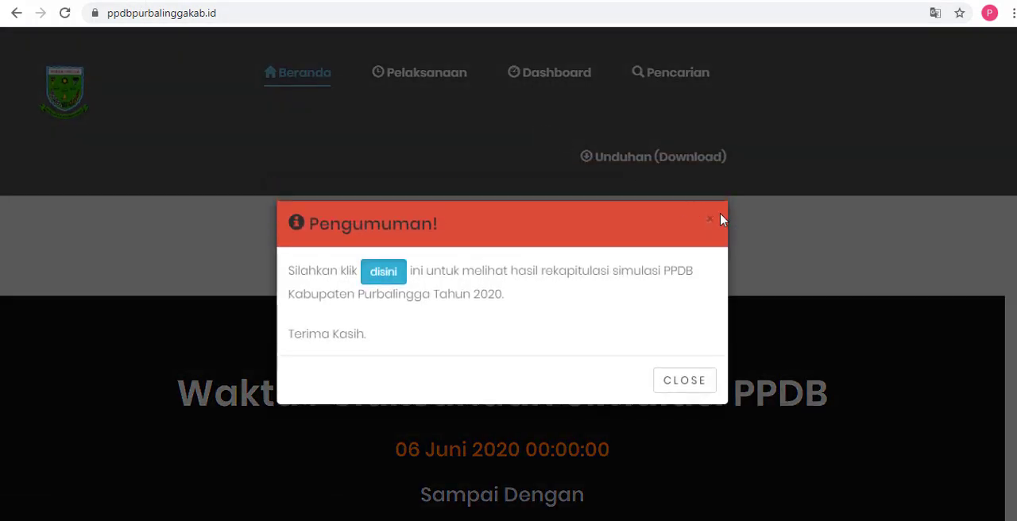
click(709, 220)
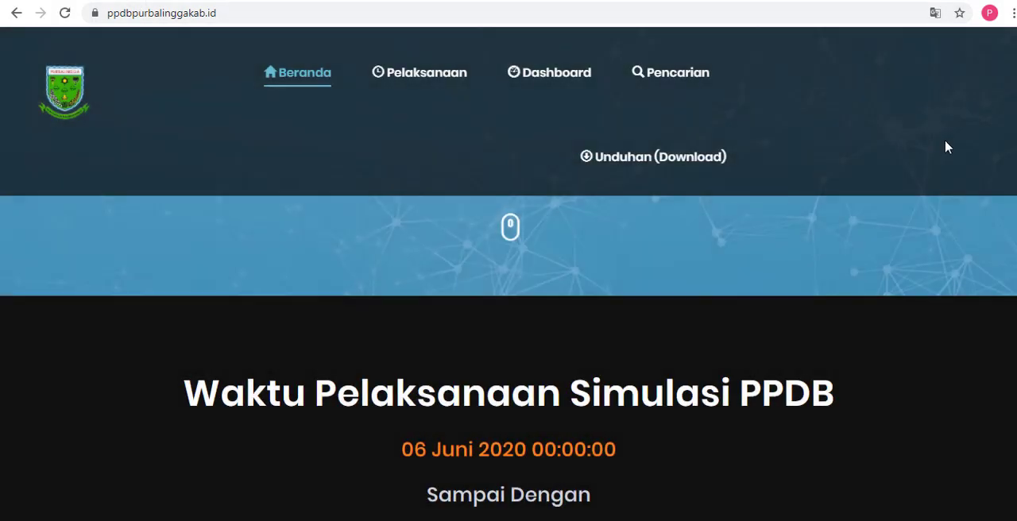
Step: Skim the homepage's Jadwal Pelaksanaan and guideline sections, then highlight the site address ppdbpurbalinggakab.id
scroll(1012, 123, down, 4)
scroll(1012, 123, down, 20)
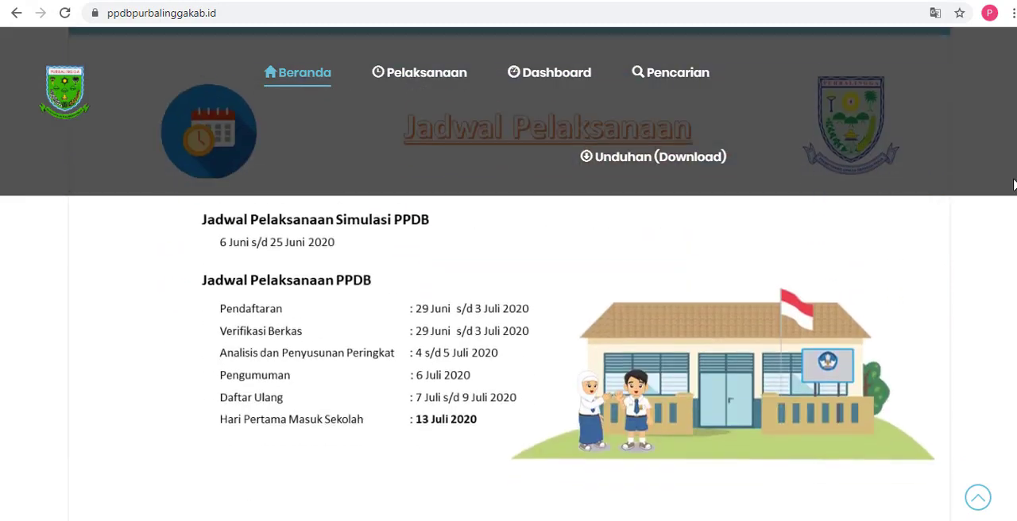
scroll(1013, 282, down, 4)
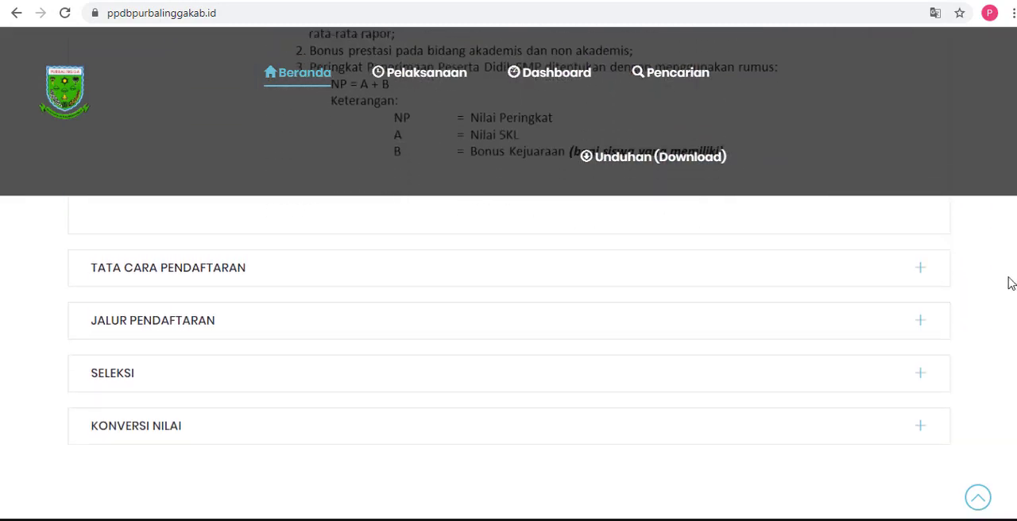
scroll(1013, 282, up, 20)
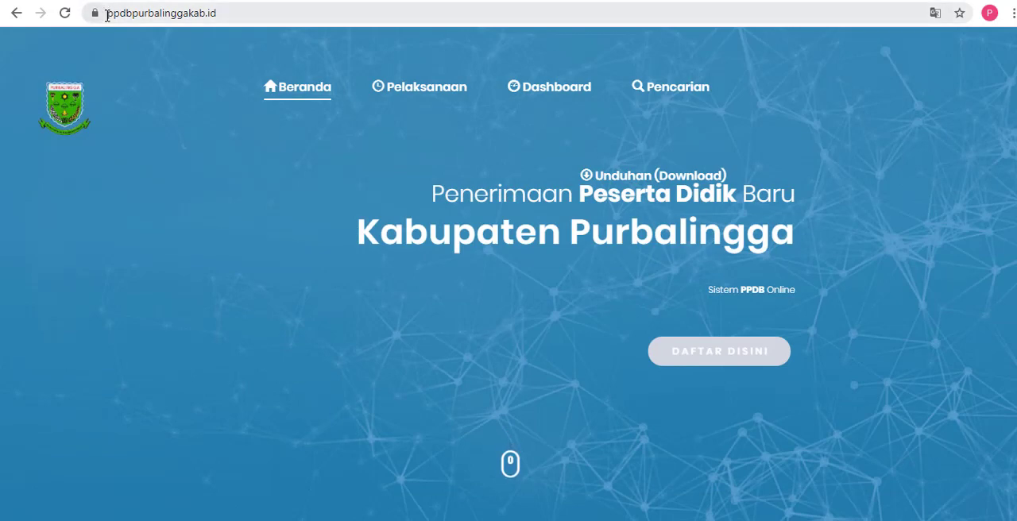
drag(104, 13, 225, 22)
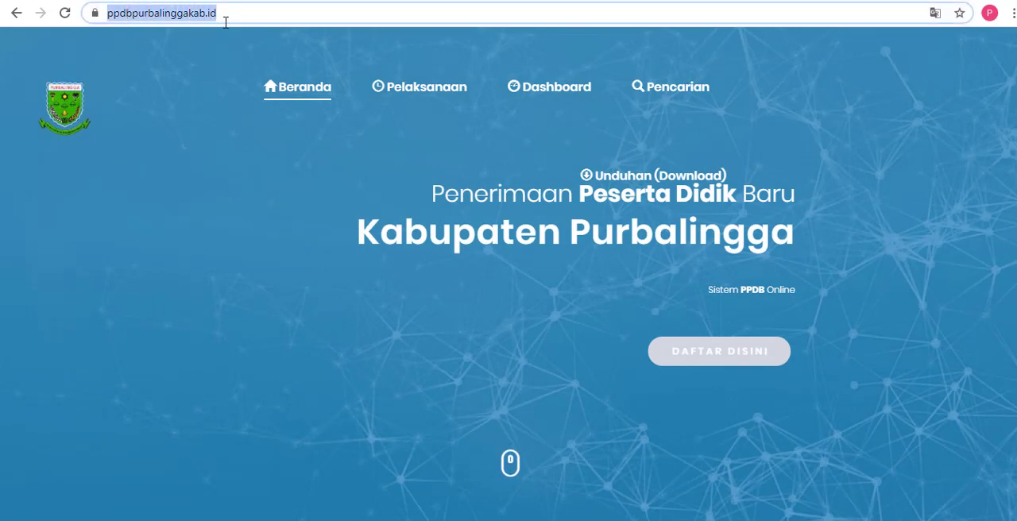
Step: Find the Rekapitulasi Sementara PPDB table on the homepage and open the ranking of SMP N 3 Bukateja
drag(1015, 60, 1015, 402)
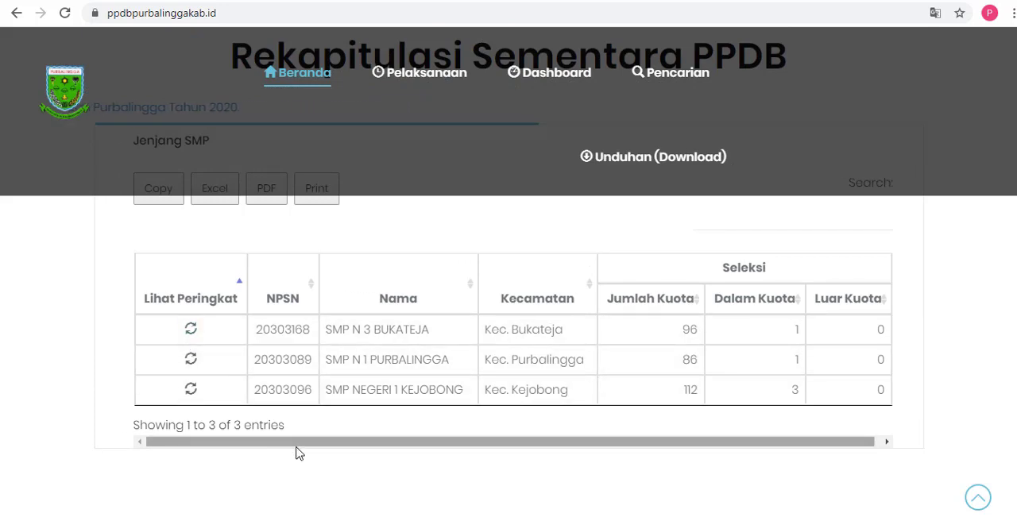
drag(294, 451, 258, 445)
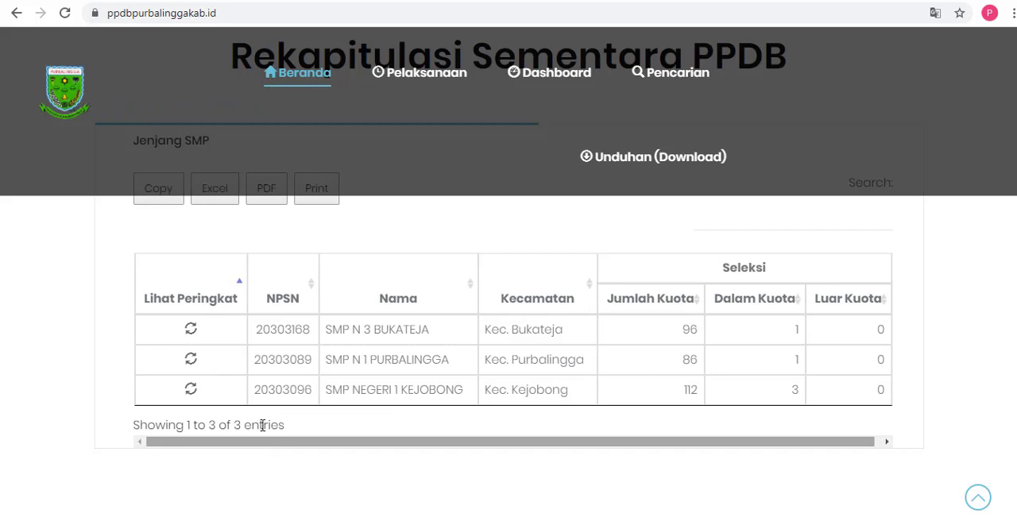
click(192, 335)
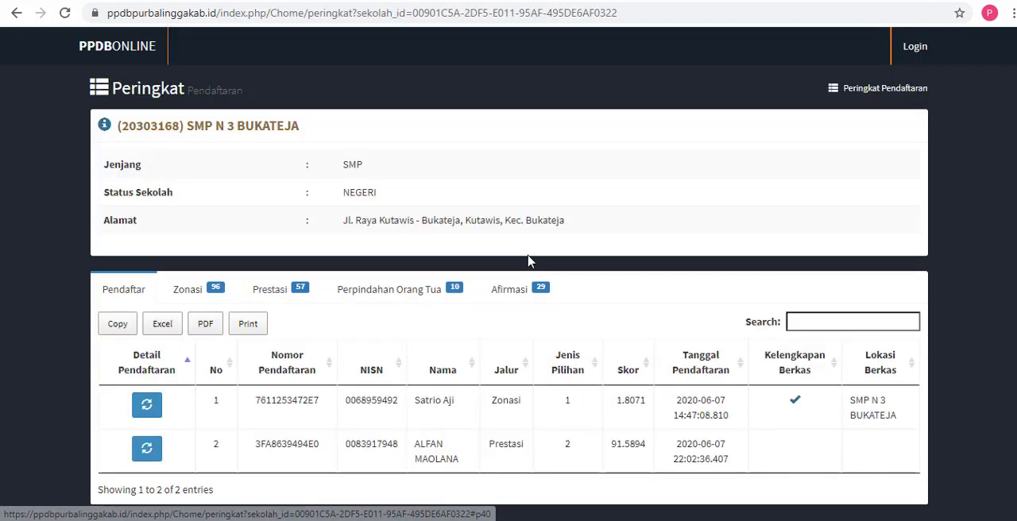
Step: Review SMP N 3 Bukateja's Zonasi, Prestasi, Perpindahan Orang Tua and Afirmasi rankings and return to the Pendaftar list
scroll(529, 261, down, 1)
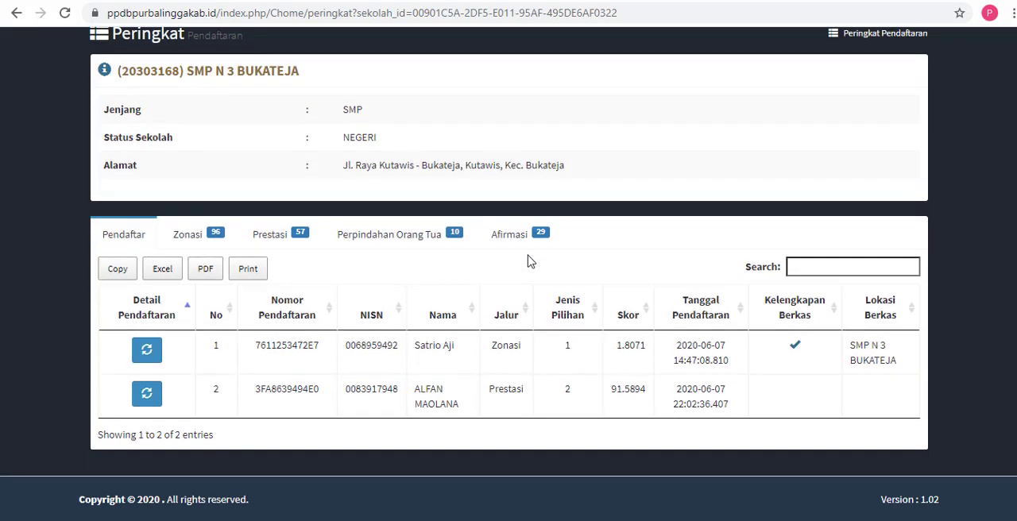
click(200, 246)
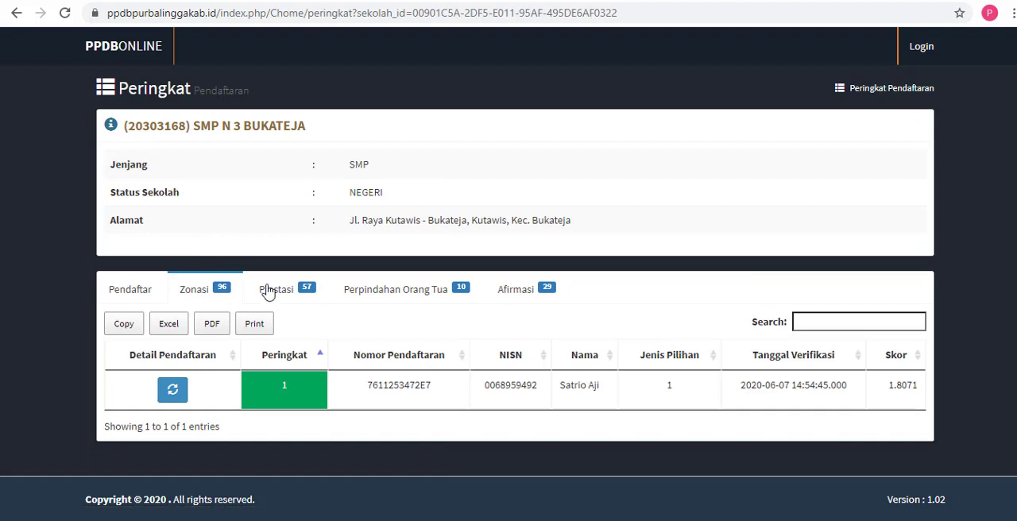
click(288, 296)
click(418, 295)
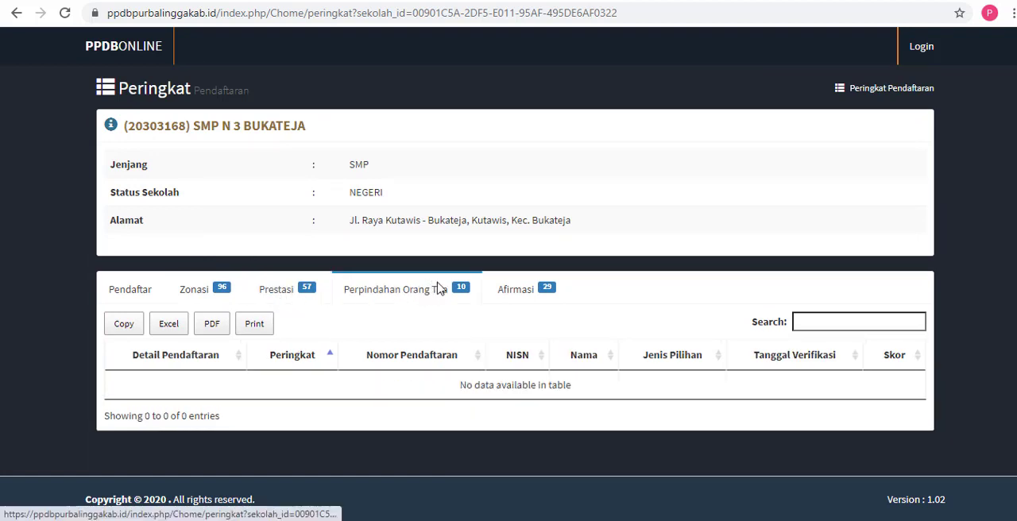
click(525, 296)
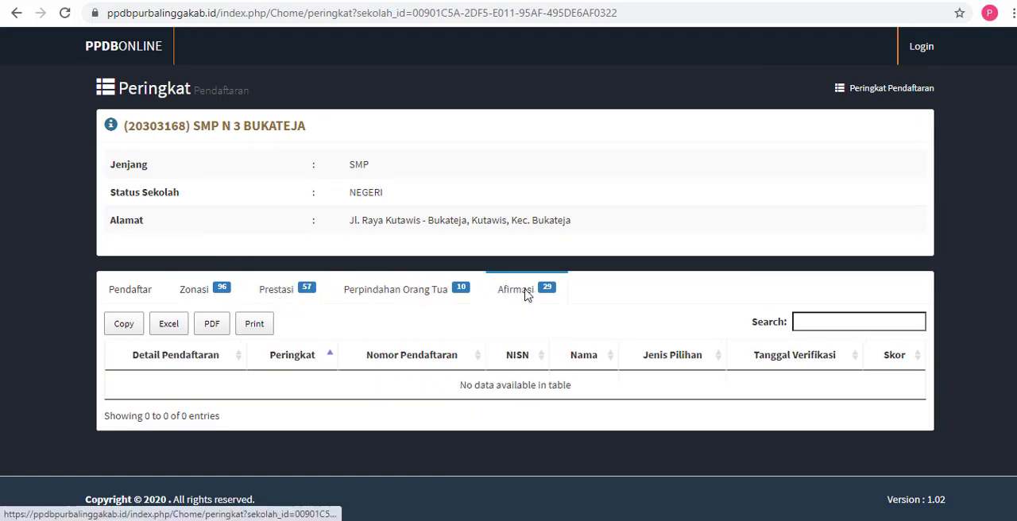
click(139, 292)
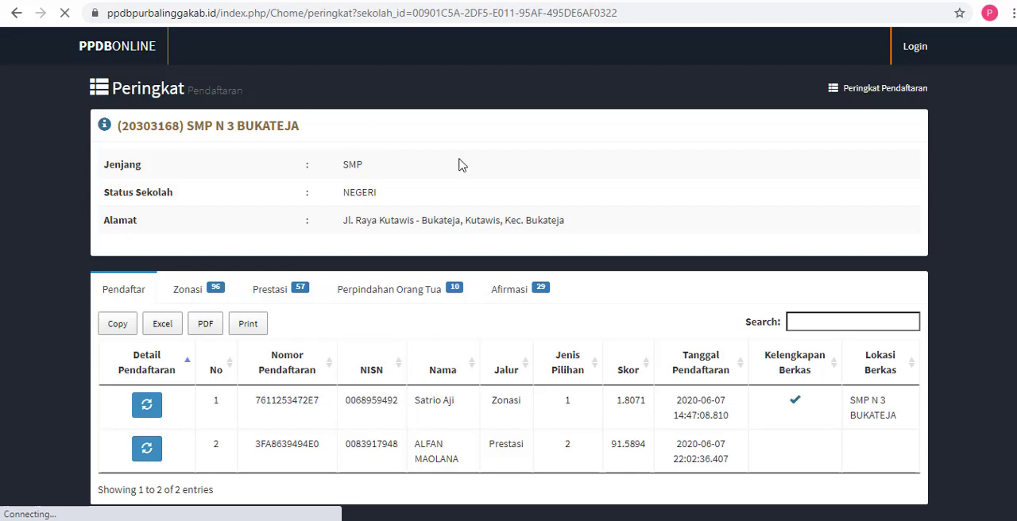
Step: Return to the homepage, close the Pengumuman announcement and go to the Rekapitulasi Sementara PPDB section
scroll(616, 132, down, 1)
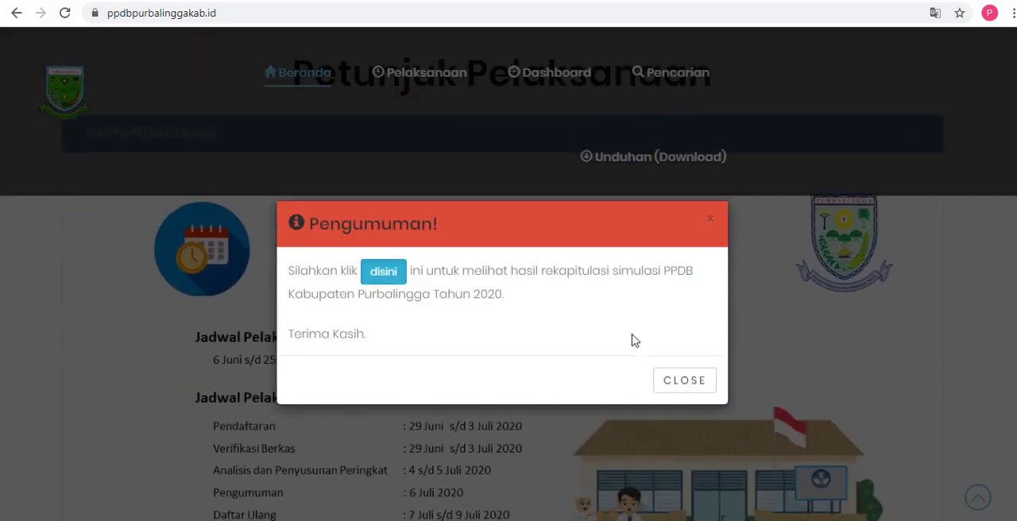
click(660, 381)
scroll(638, 336, down, 15)
scroll(636, 332, down, 14)
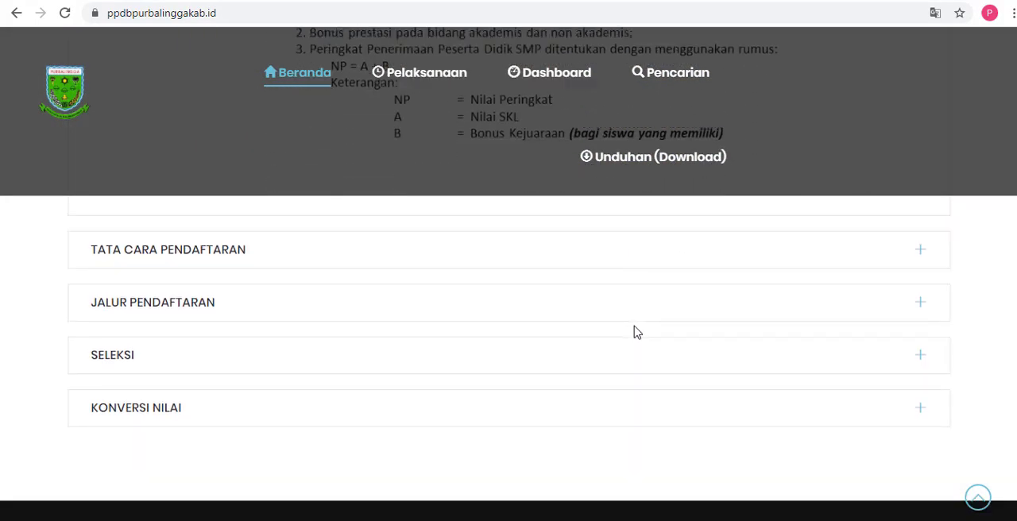
scroll(635, 332, down, 9)
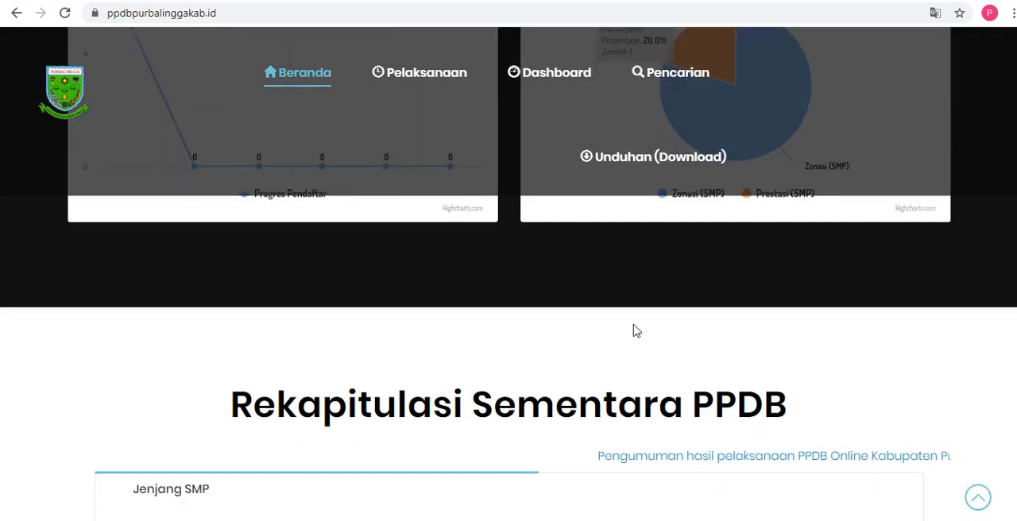